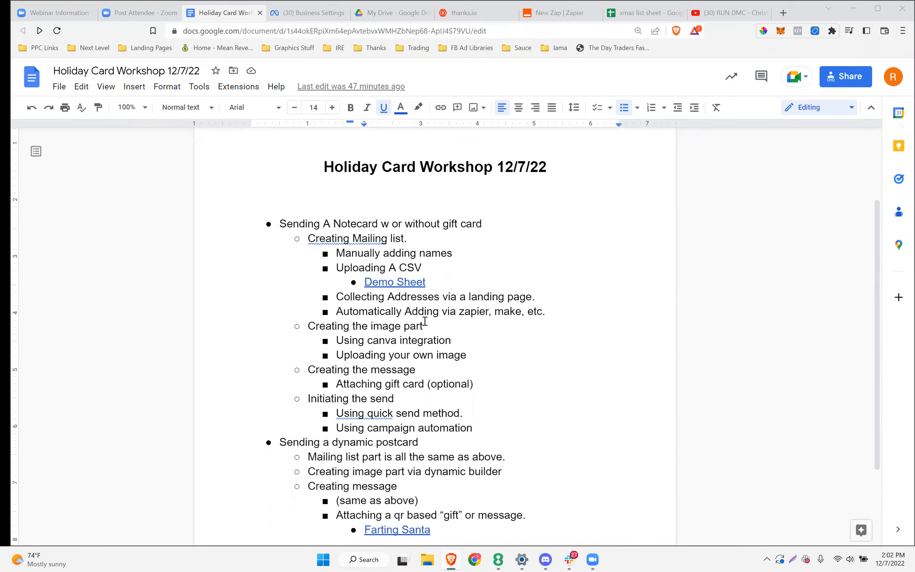
# Scroll through the workshop outline and clear the stray text selection
pyautogui.scroll(-2, 425, 321)
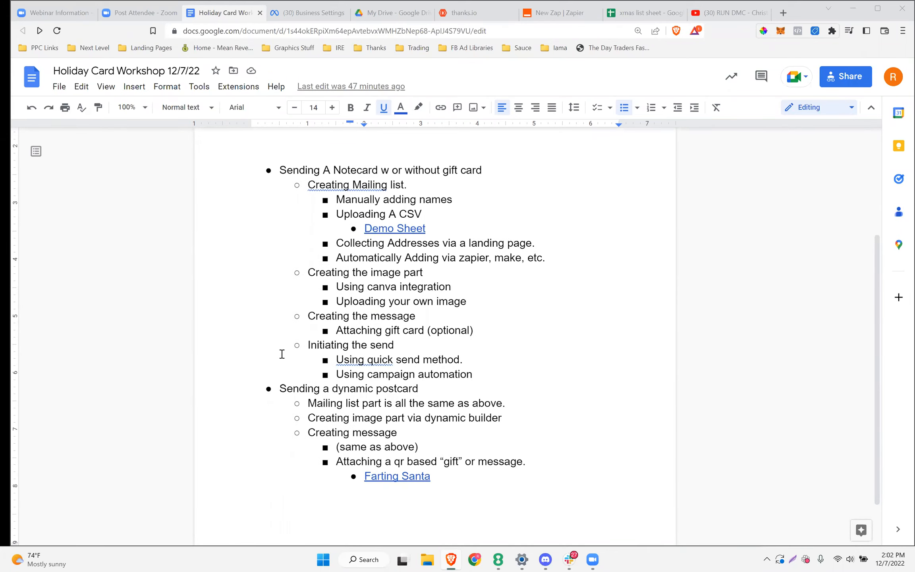
pyautogui.moveTo(280, 389); pyautogui.dragTo(380, 435)
pyautogui.click(549, 259)
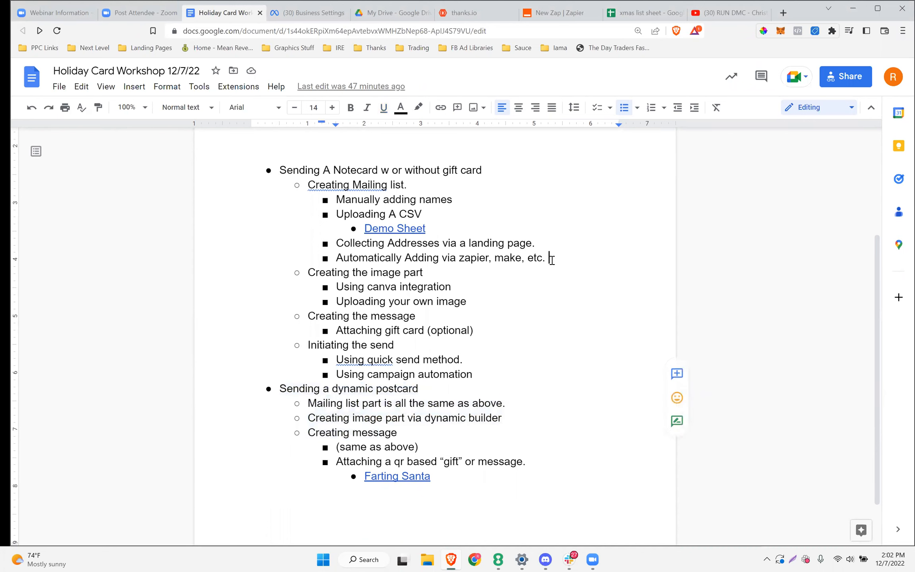
pyautogui.scroll(2, 552, 259)
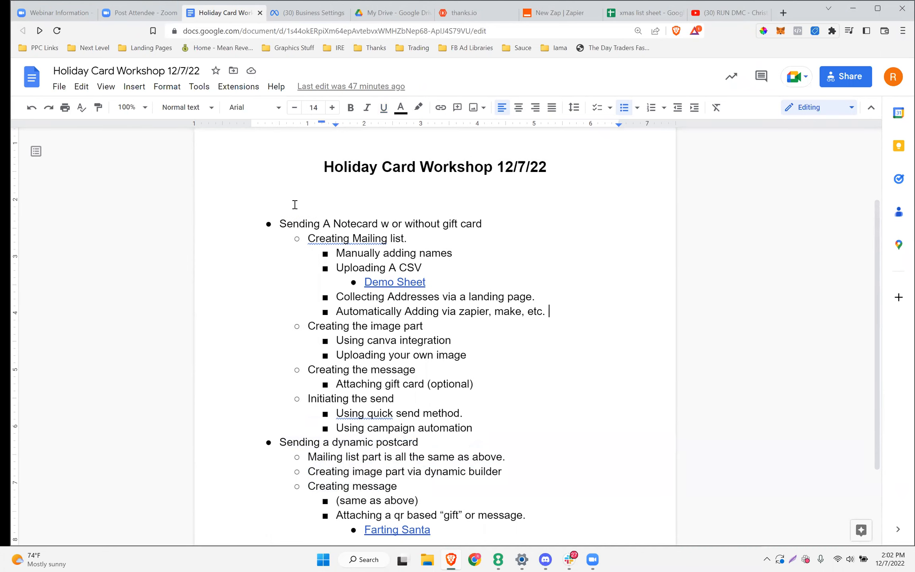
# Show the thanks.io dashboard with its product prices and gift cards
pyautogui.click(465, 15)
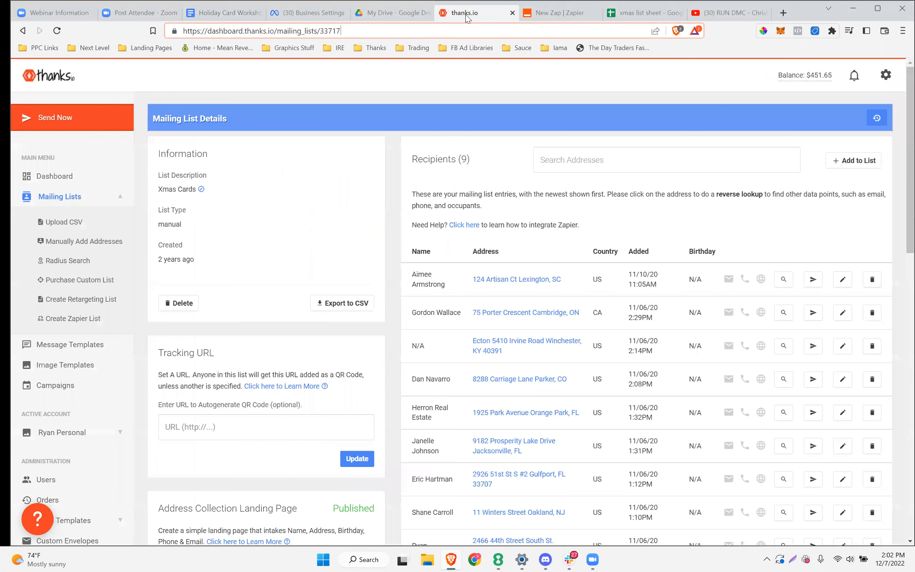
pyautogui.click(44, 177)
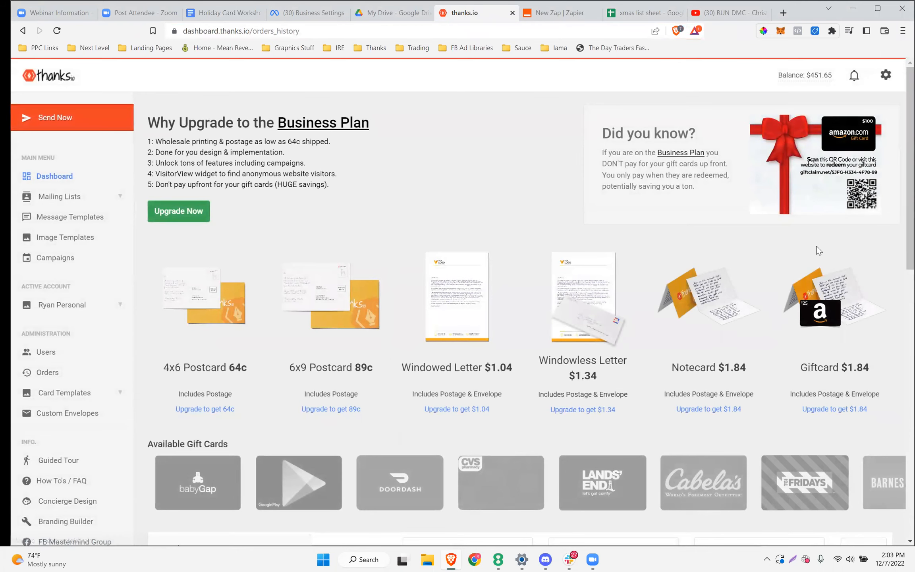
pyautogui.scroll(-2, 595, 250)
pyautogui.scroll(2, 493, 253)
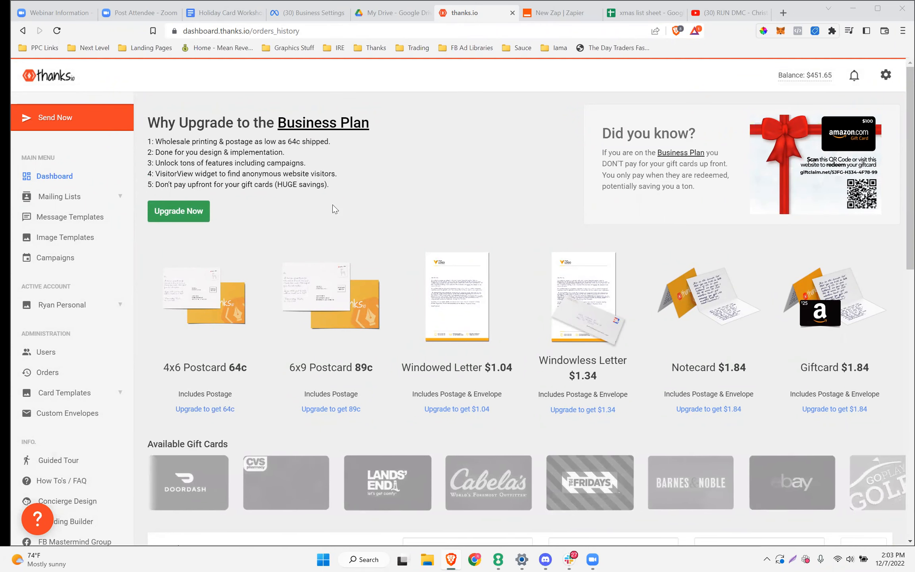
pyautogui.scroll(-1, 335, 209)
pyautogui.scroll(1, 188, 215)
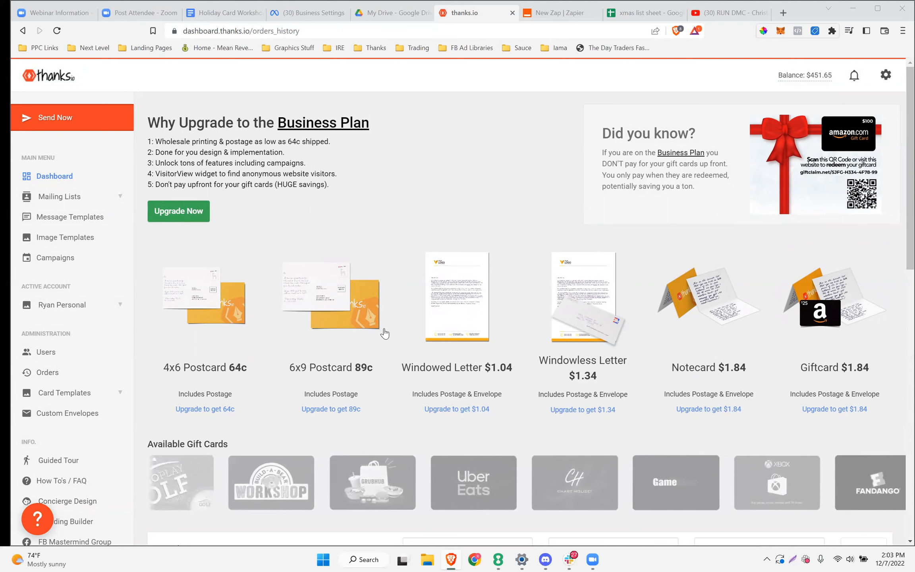
# Highlight 'Creating Mailing list.' in the outline, then show the thanks.io mailing lists overview
pyautogui.click(220, 15)
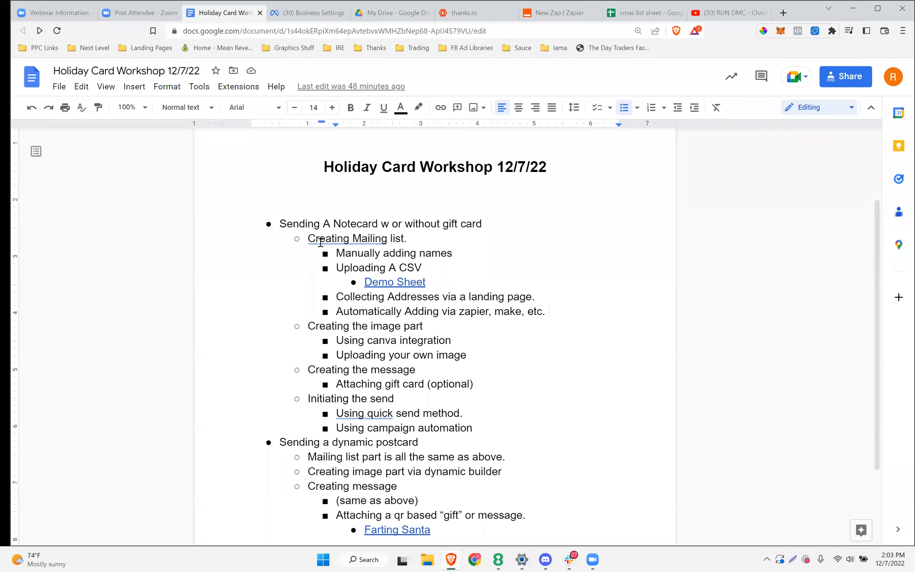
pyautogui.moveTo(310, 240); pyautogui.dragTo(413, 242)
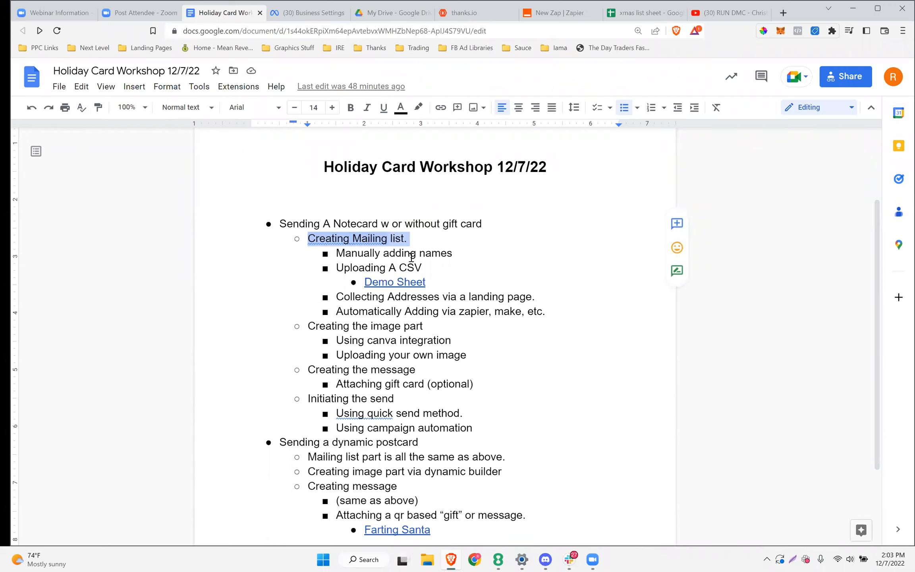
pyautogui.click(490, 14)
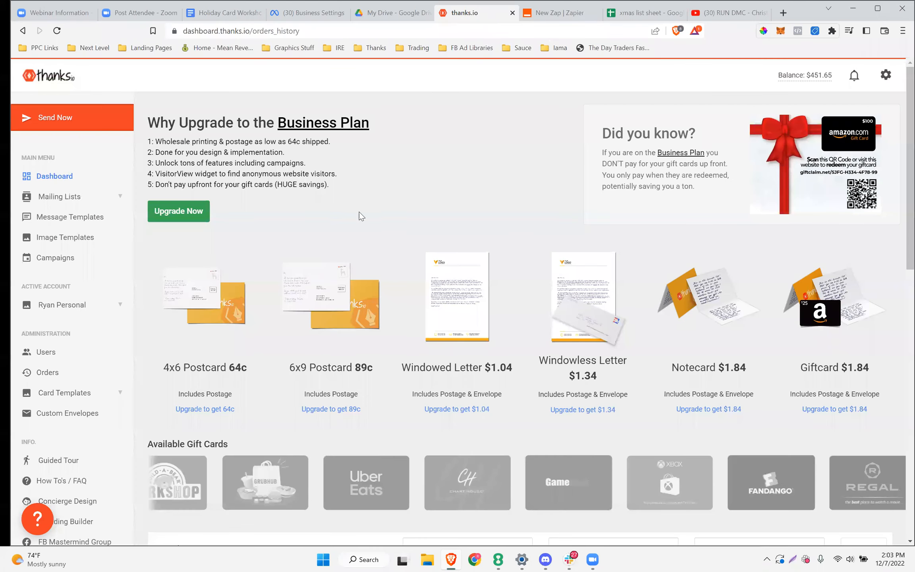
pyautogui.click(59, 197)
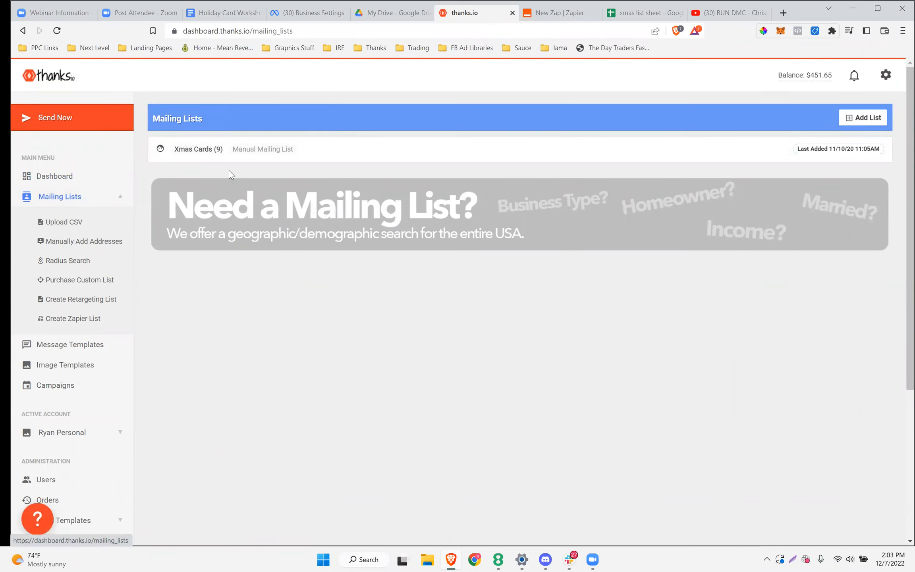
# Create a manually entered mailing list named 'Holiday December 2022', leaving it without recipients
pyautogui.click(858, 124)
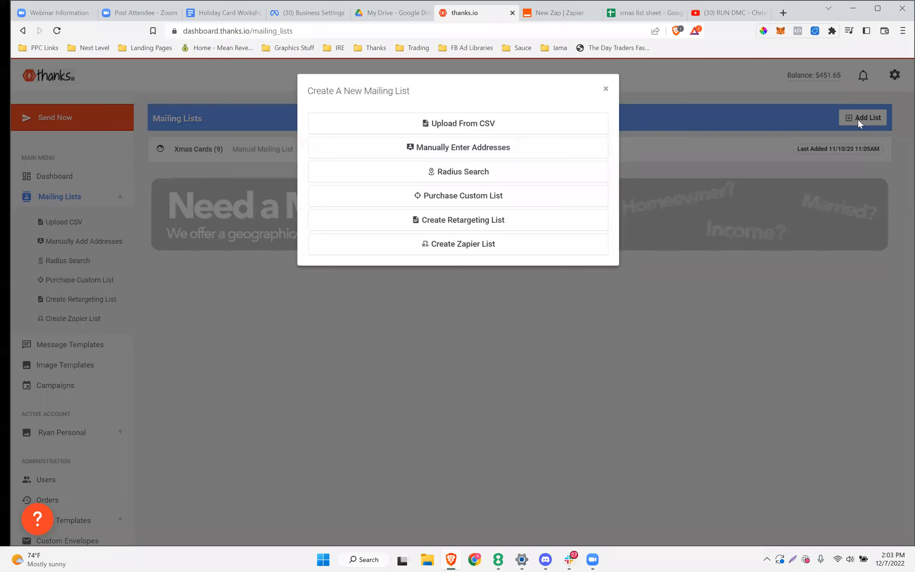
pyautogui.click(462, 157)
pyautogui.click(397, 163)
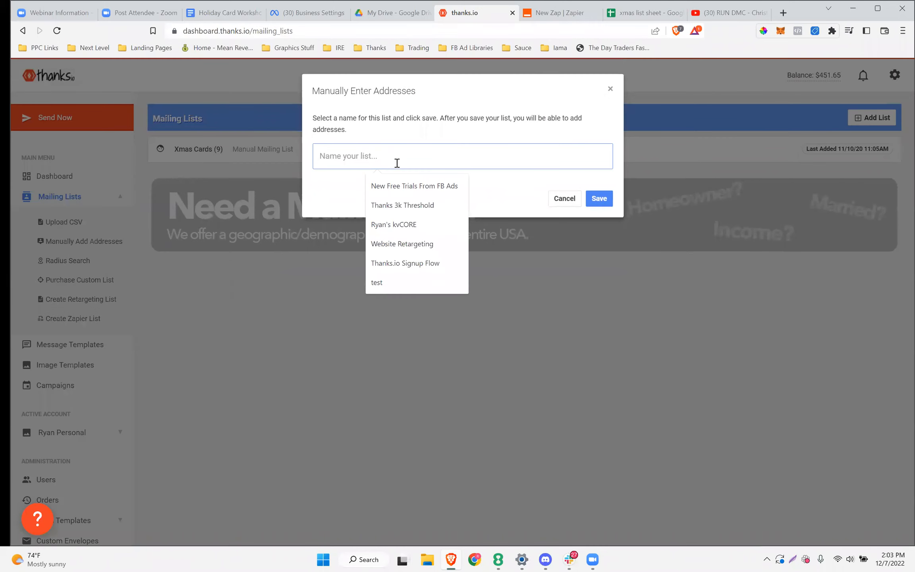
pyautogui.write('Chrsitm')
pyautogui.press('BackSpace')
pyautogui.press('BackSpace')
pyautogui.press('BackSpace')
pyautogui.press('BackSpace')
pyautogui.press('BackSpace')
pyautogui.press('BackSpace')
pyautogui.press('BackSpace')
pyautogui.write('Hol')
pyautogui.press('BackSpace')
pyautogui.press('BackSpace')
pyautogui.write('oliday ')
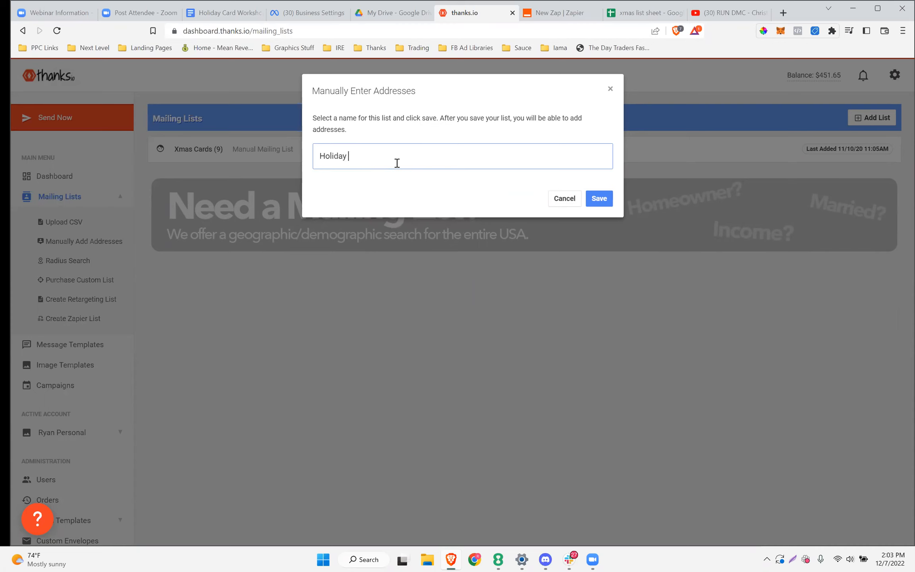
pyautogui.write('December 2022')
pyautogui.click(602, 198)
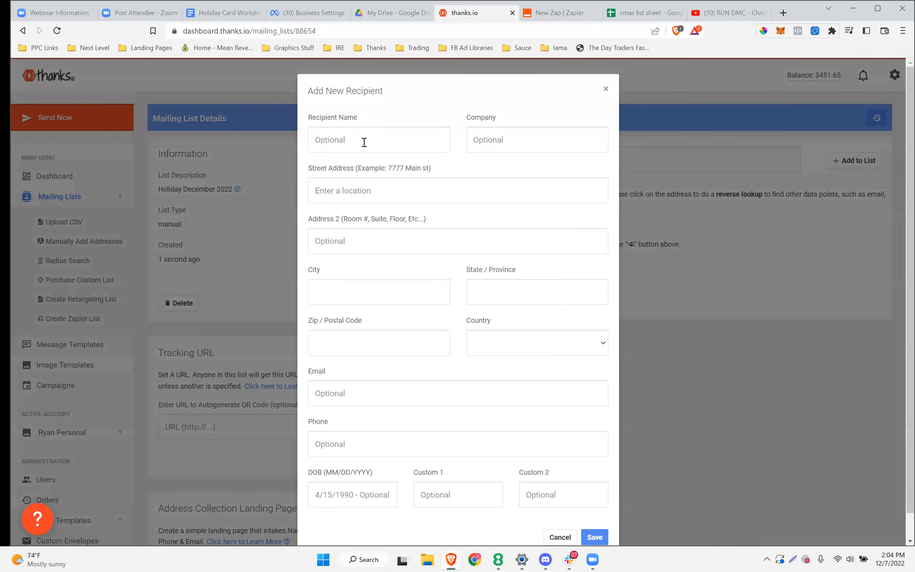
pyautogui.click(606, 89)
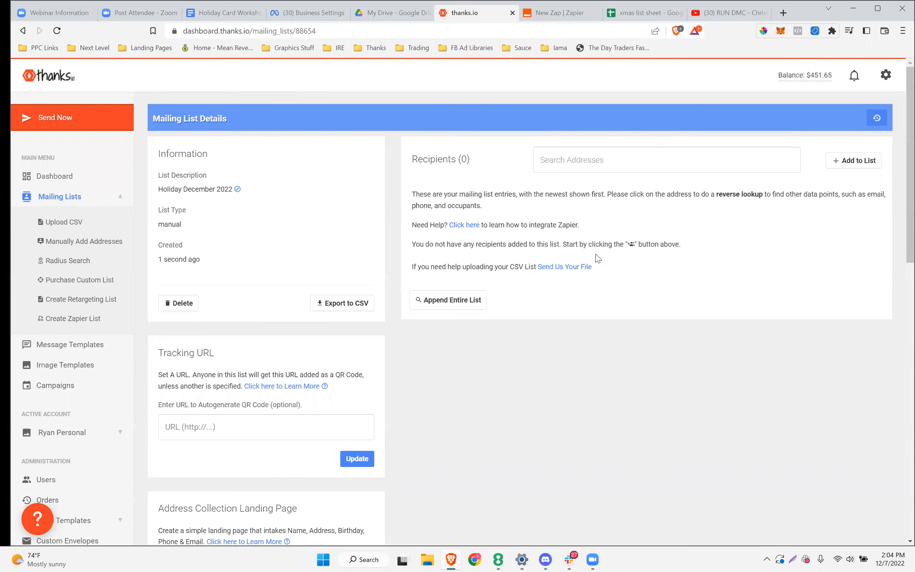
# Glance at the xmas list sheet, then highlight 'Manually adding names' in the workshop outline
pyautogui.click(625, 18)
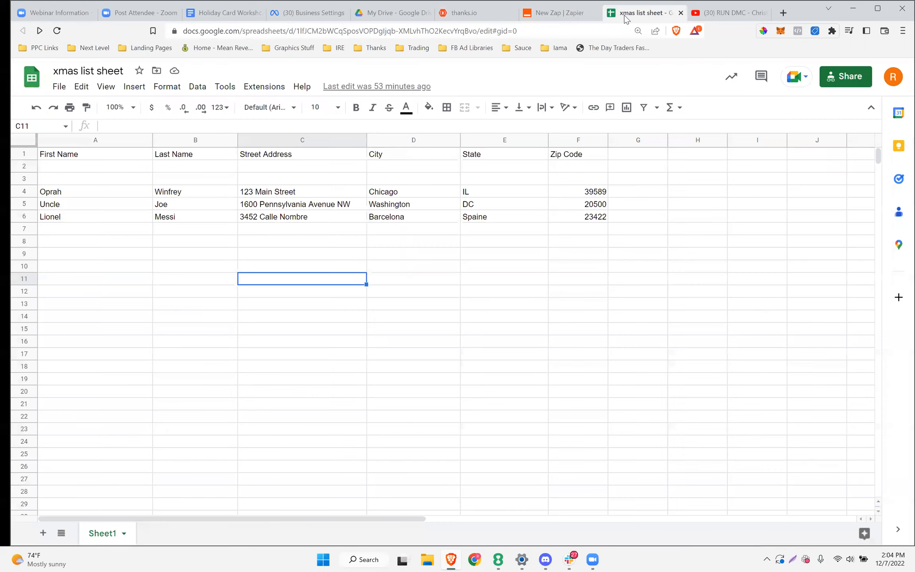
pyautogui.click(216, 17)
pyautogui.moveTo(453, 253); pyautogui.dragTo(341, 254)
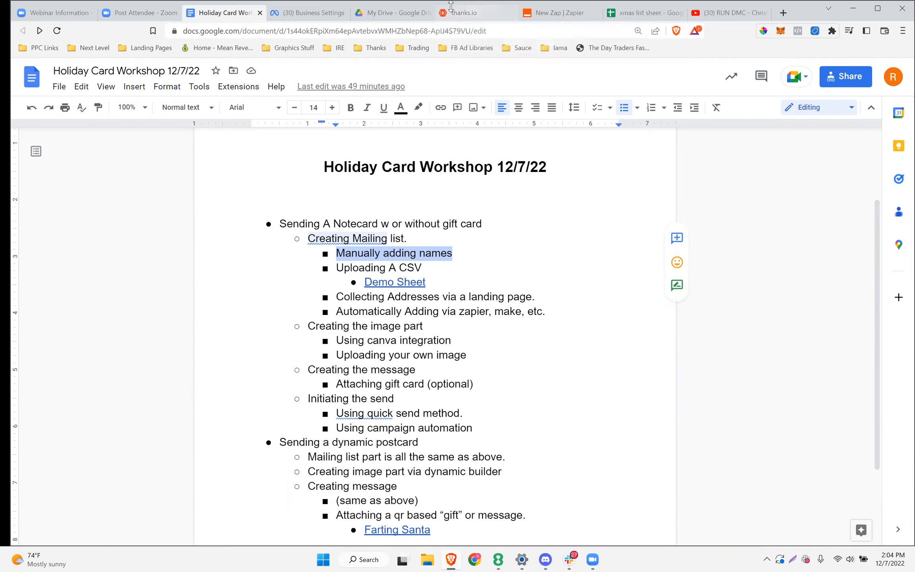
# Add one recipient to Holiday December 2022, autofilling name, street address, email and phone
pyautogui.click(480, 16)
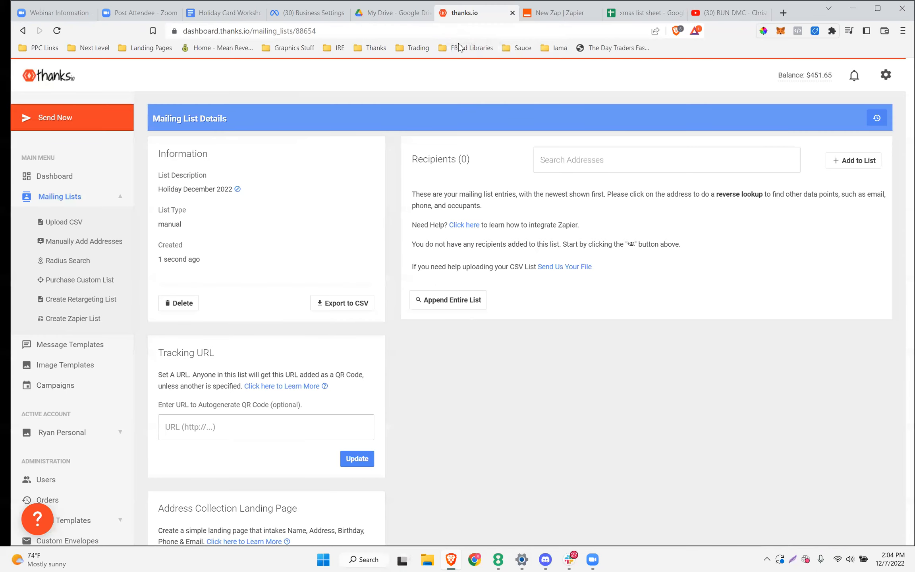
pyautogui.click(836, 162)
pyautogui.click(443, 147)
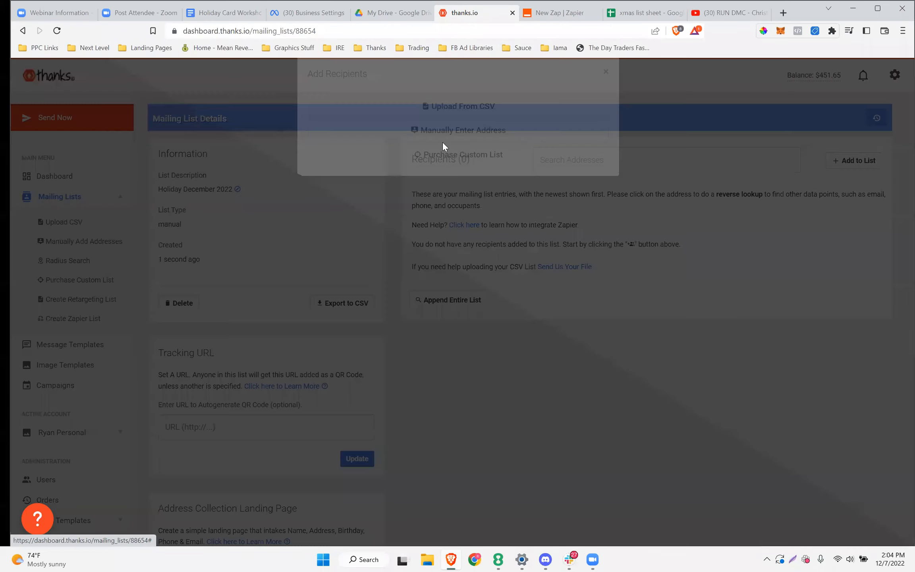
pyautogui.click(357, 142)
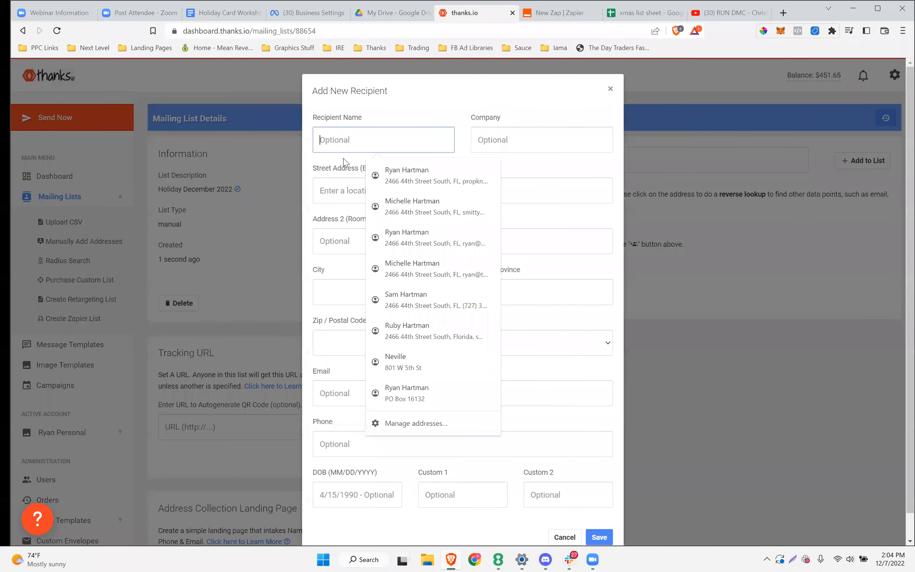
pyautogui.click(320, 188)
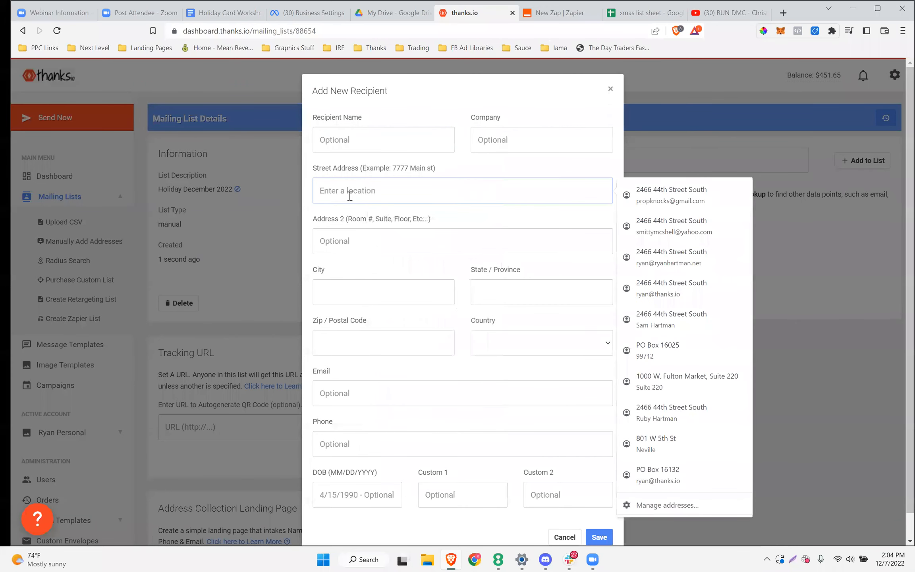
pyautogui.click(411, 229)
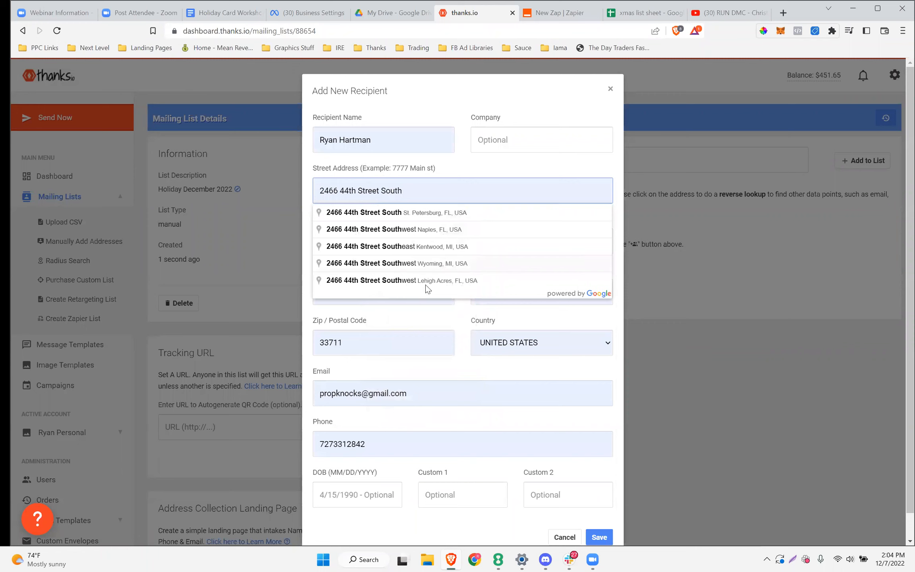
pyautogui.click(452, 376)
pyautogui.moveTo(380, 148); pyautogui.dragTo(318, 143)
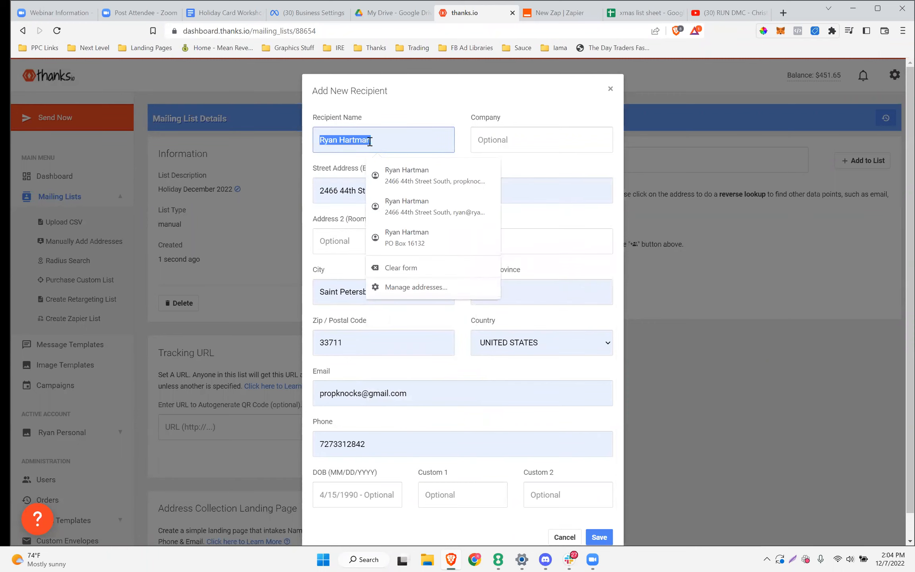
pyautogui.click(554, 223)
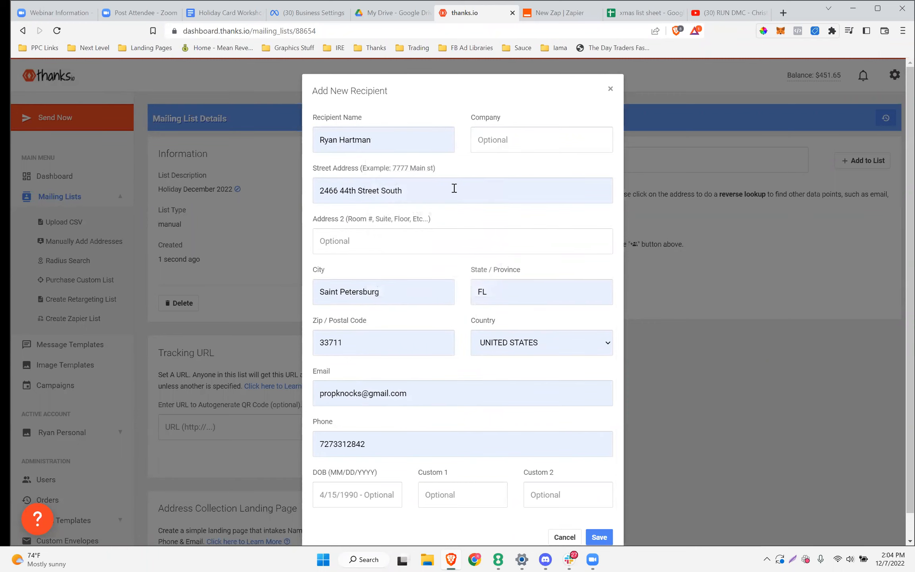
pyautogui.scroll(-1, 431, 254)
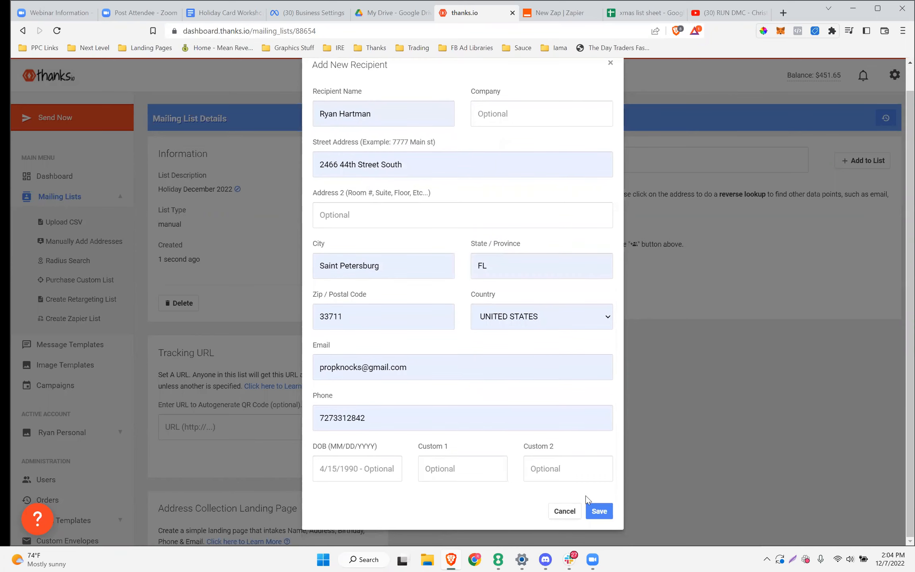
pyautogui.click(596, 510)
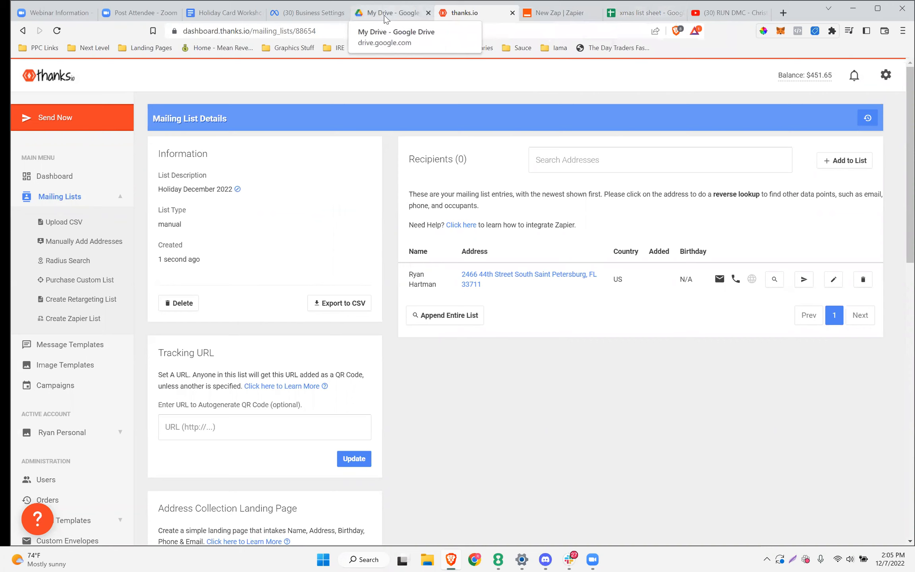
# Highlight the 'Uploading A CSV' item in the workshop outline, then bring up the xmas list sheet
pyautogui.click(212, 14)
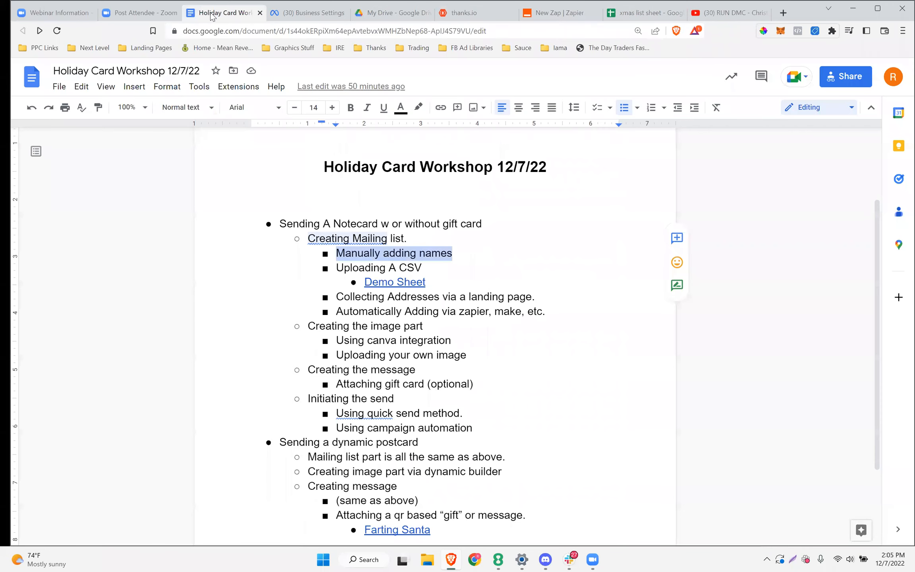
pyautogui.click(367, 267)
pyautogui.moveTo(431, 261); pyautogui.dragTo(337, 270)
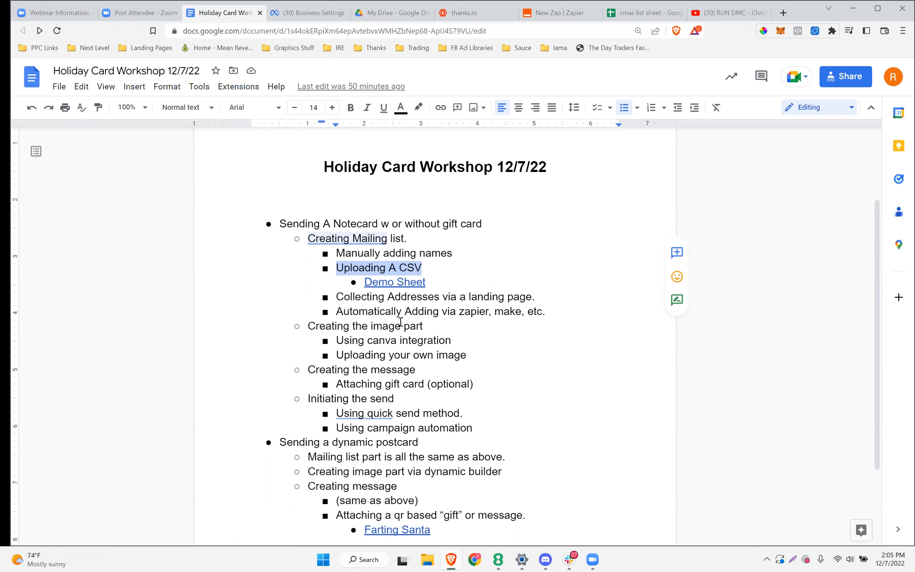
pyautogui.click(631, 15)
# Walk through the sheet's header row from First Name to Zip Code
pyautogui.click(142, 275)
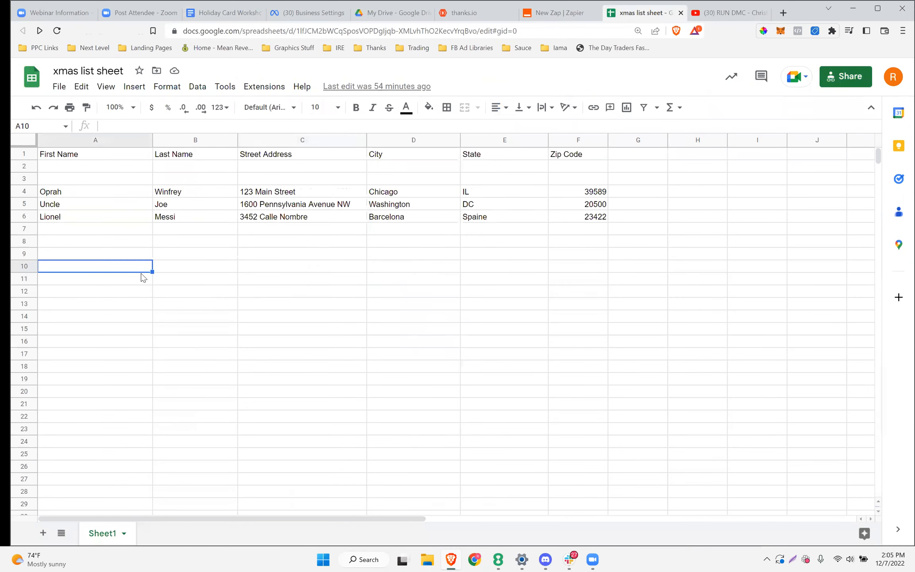
pyautogui.click(109, 233)
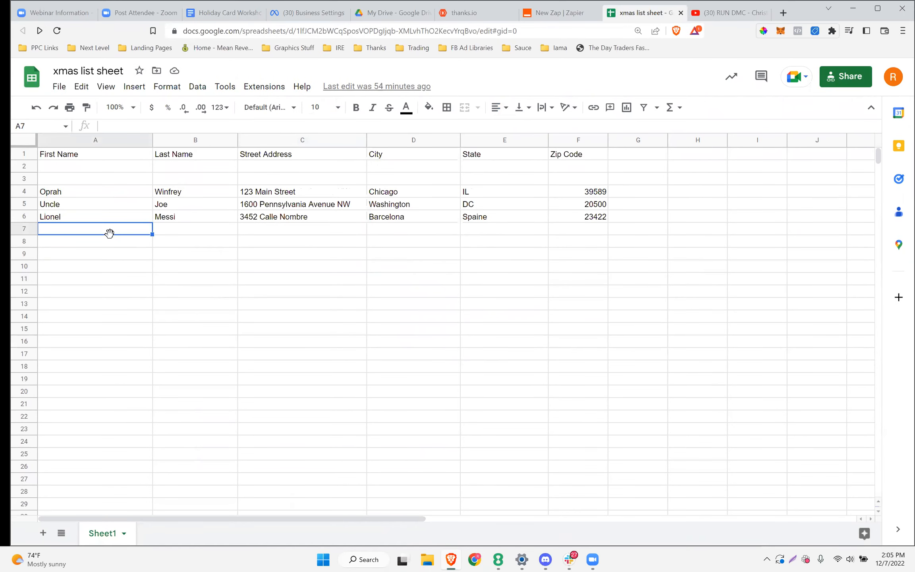
pyautogui.click(90, 155)
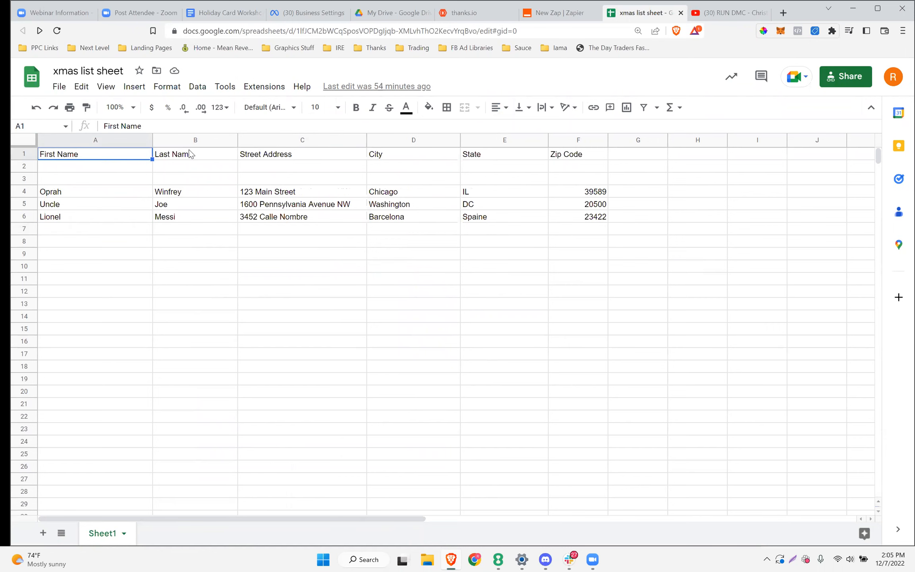
pyautogui.click(190, 154)
pyautogui.click(269, 155)
pyautogui.click(391, 155)
pyautogui.click(497, 155)
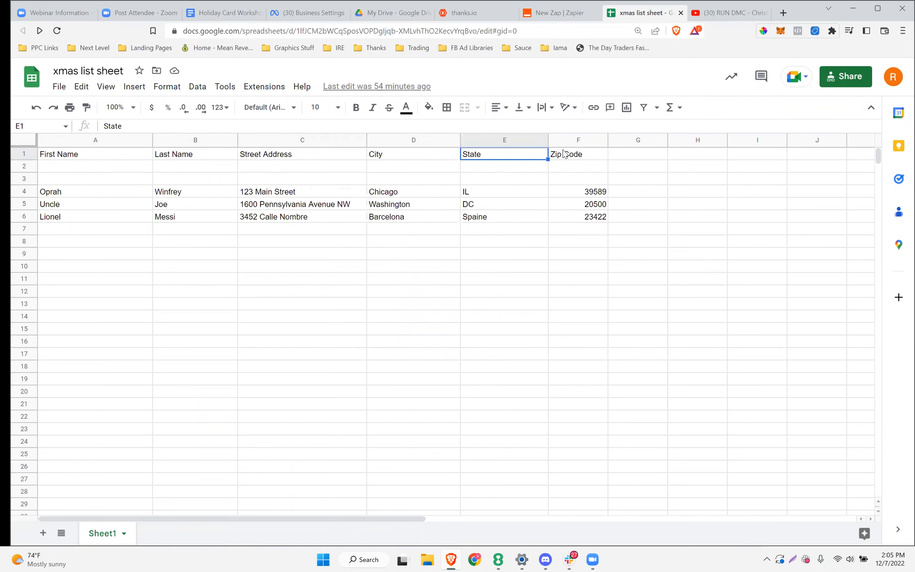
pyautogui.click(565, 155)
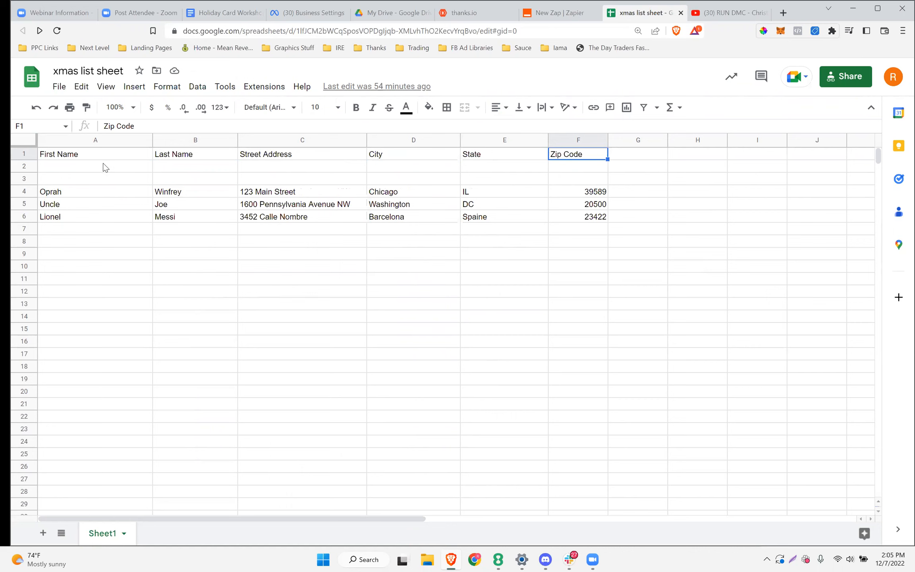
# Rename the Street Address header to 'Address1'
pyautogui.doubleClick(87, 154)
pyautogui.doubleClick(87, 154)
pyautogui.click(270, 159)
pyautogui.doubleClick(270, 159)
pyautogui.moveTo(291, 153); pyautogui.dragTo(241, 155)
pyautogui.write('Address1')
pyautogui.click(390, 154)
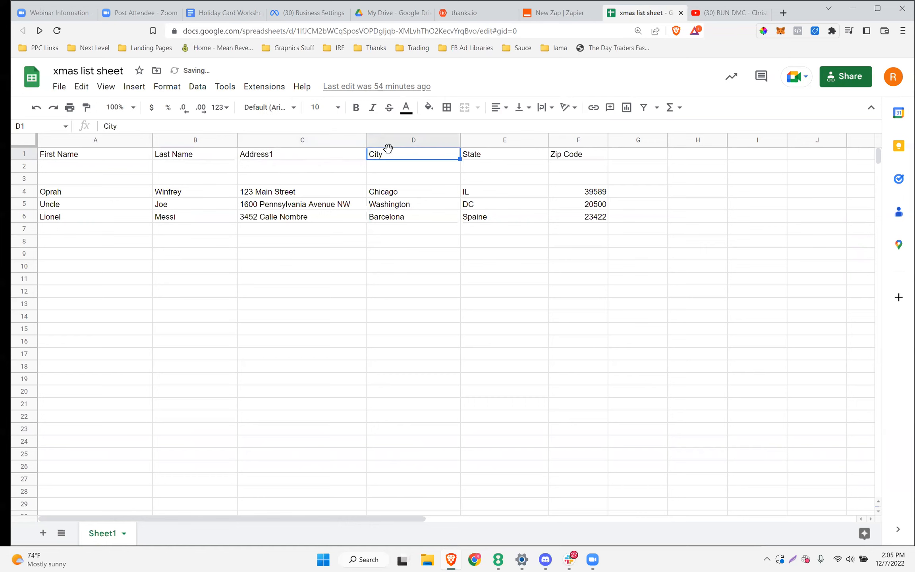
# Shorten the Zip Code header to 'Zip' and return to the workshop outline
pyautogui.click(523, 156)
pyautogui.click(570, 156)
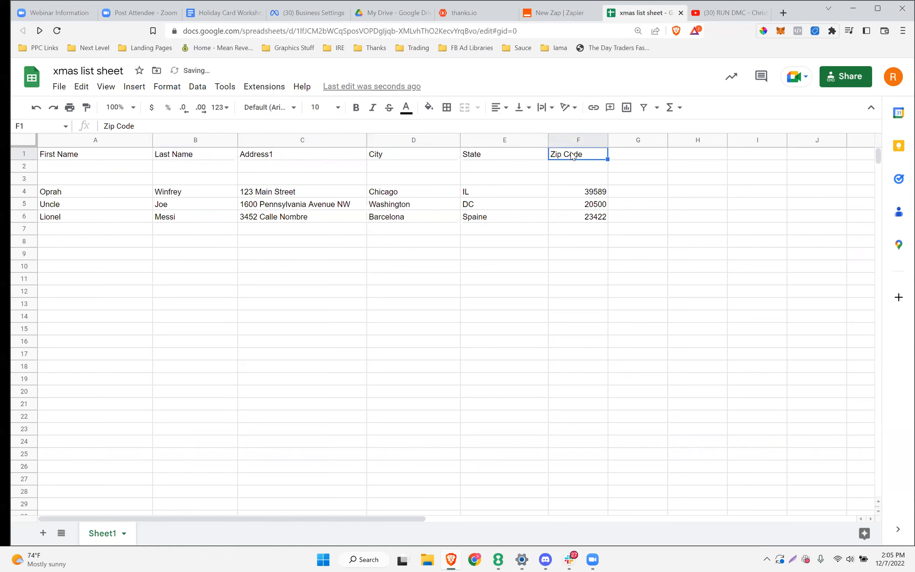
pyautogui.doubleClick(592, 155)
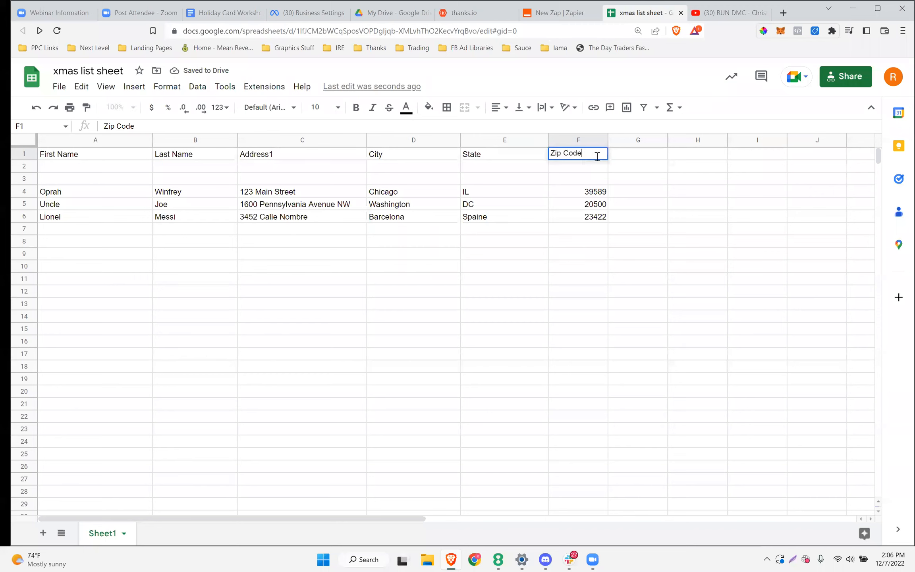
pyautogui.press('BackSpace')
pyautogui.press('BackSpace')
pyautogui.press('BackSpace')
pyautogui.press('BackSpace')
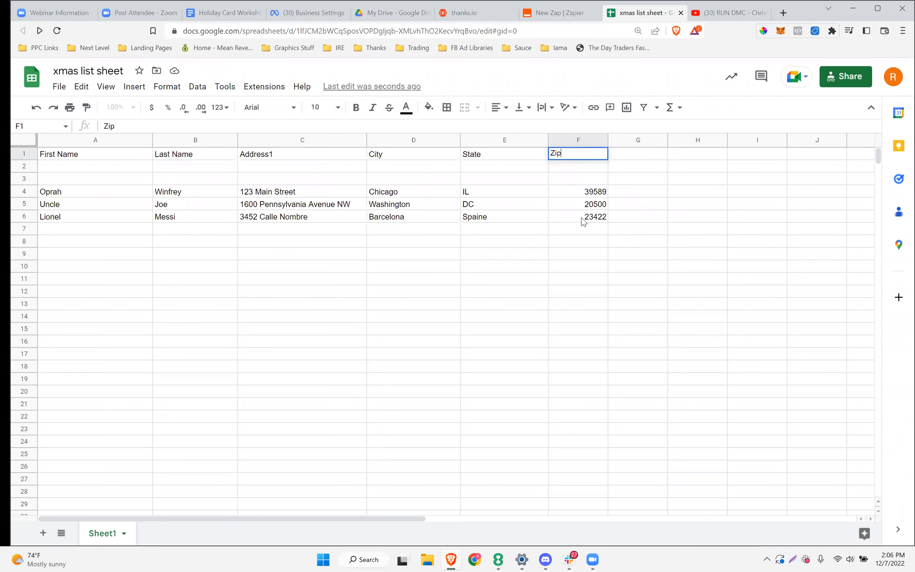
pyautogui.click(589, 234)
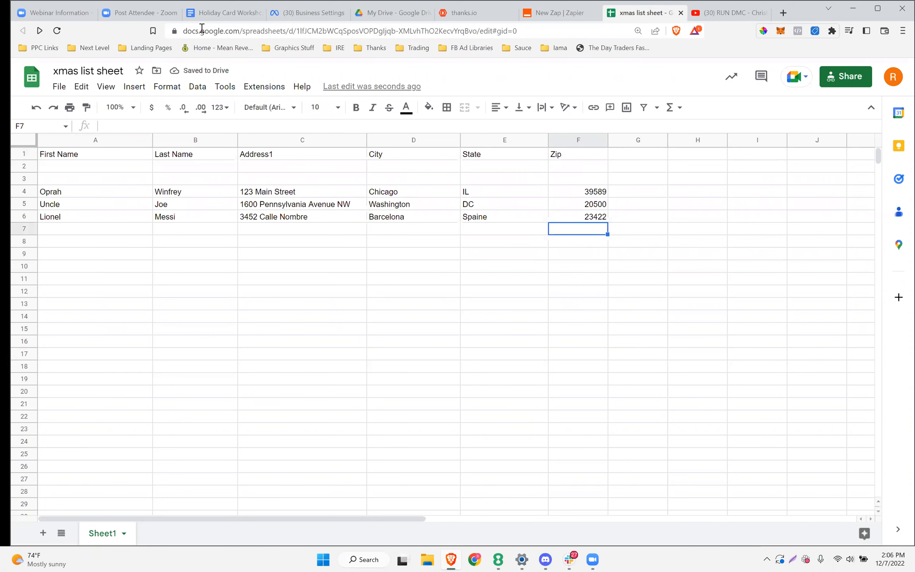
pyautogui.click(203, 12)
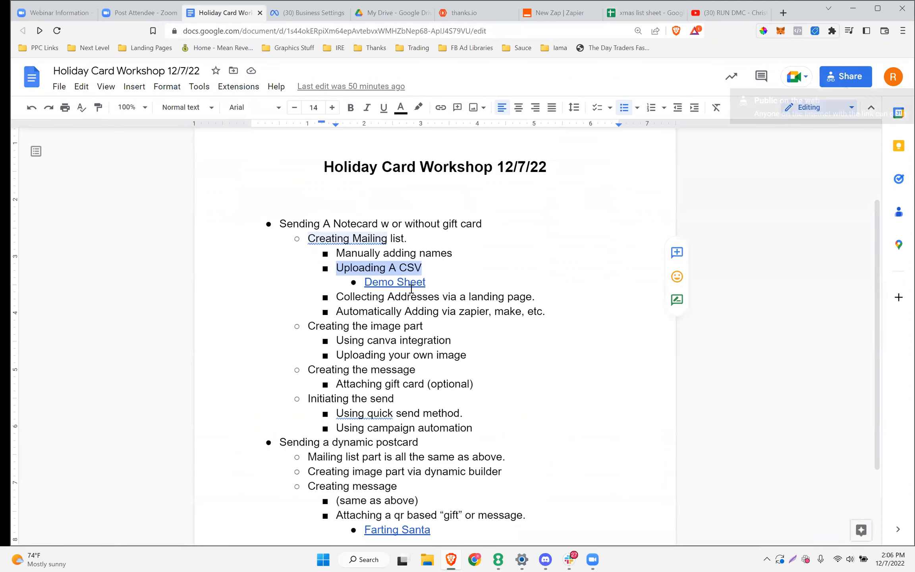
# Copy the workshop document's view-only share link and return to the xmas list sheet
pyautogui.click(858, 78)
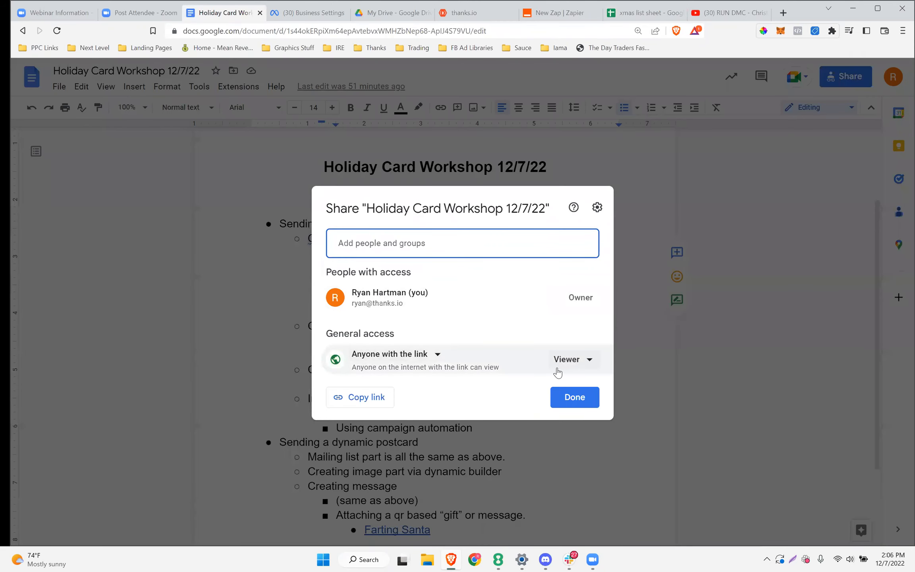
pyautogui.click(373, 399)
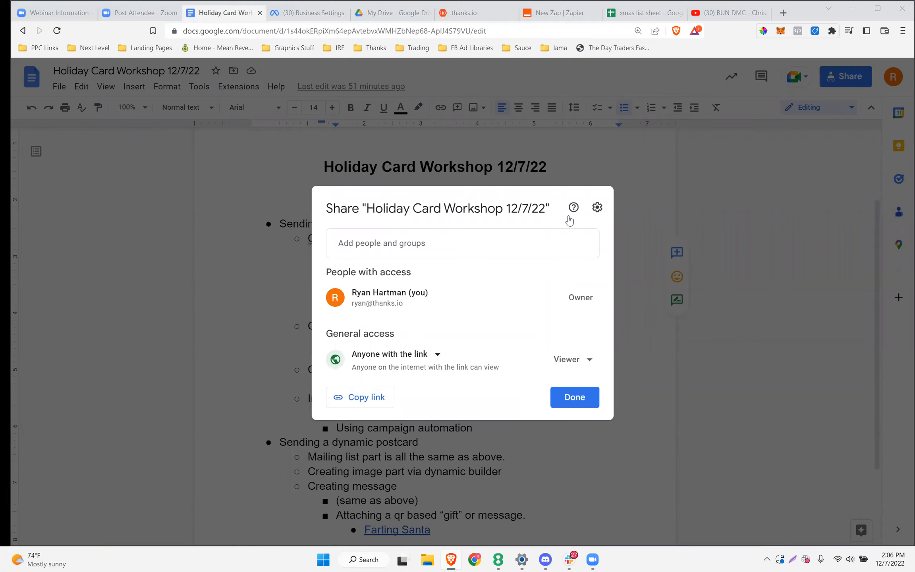
pyautogui.click(641, 13)
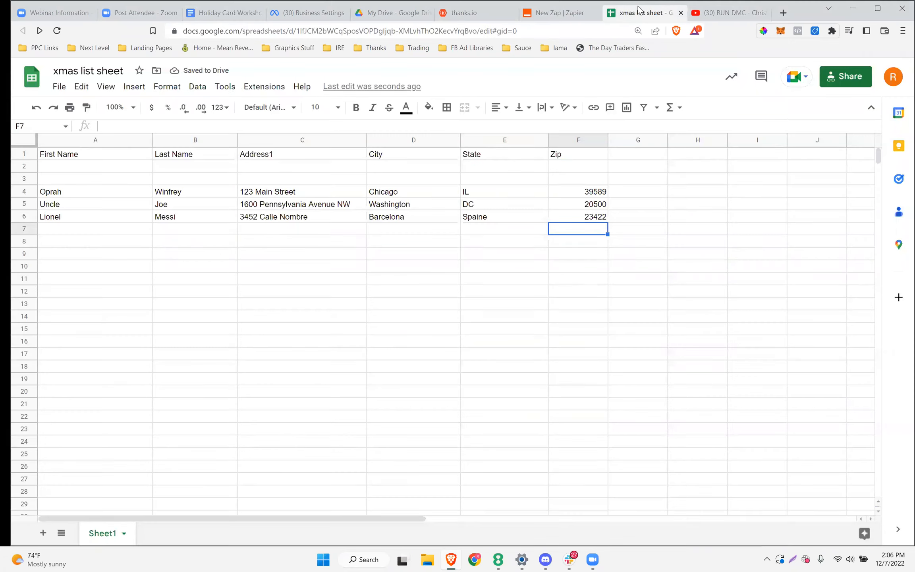
# Open and dismiss the File menu, then step through the headers First Name to Zip
pyautogui.click(59, 86)
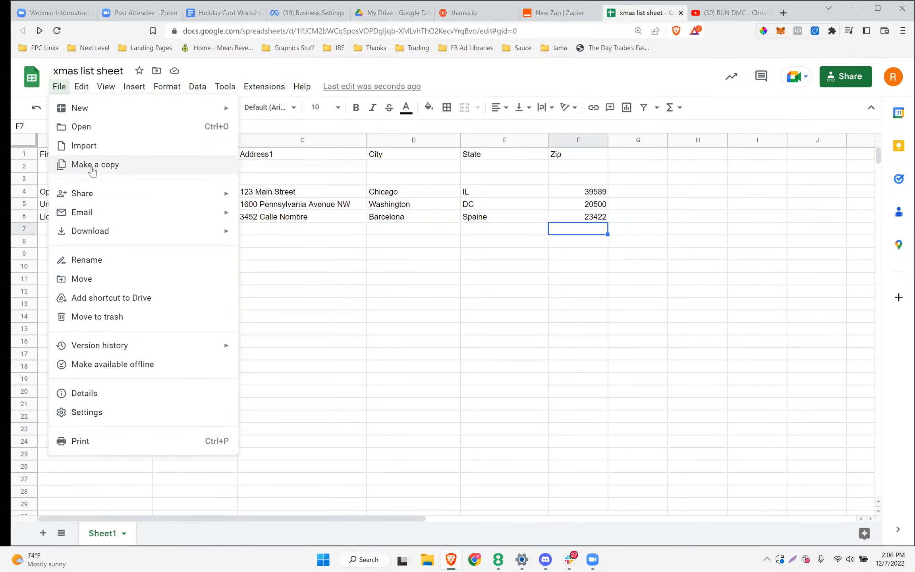
pyautogui.click(366, 288)
pyautogui.click(75, 159)
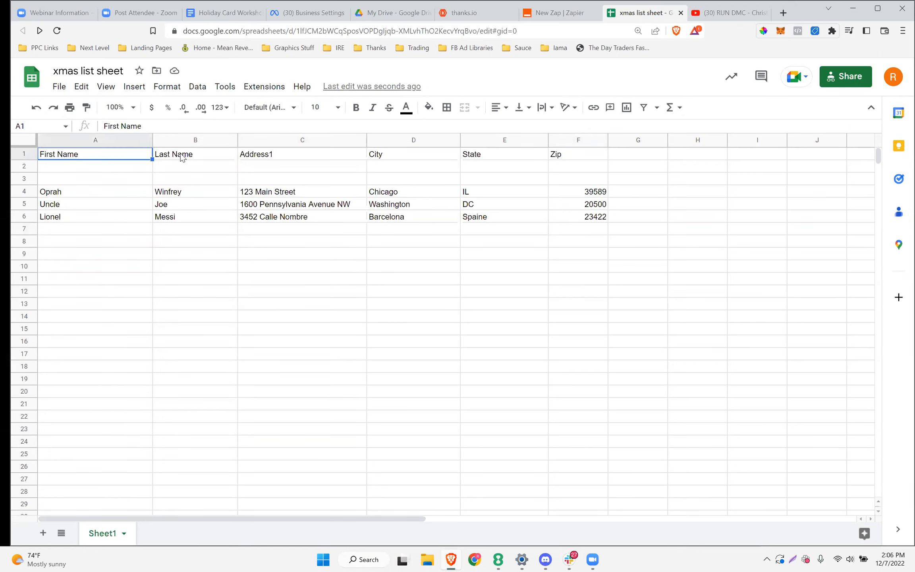
pyautogui.click(181, 157)
pyautogui.click(284, 159)
pyautogui.click(421, 160)
pyautogui.click(478, 160)
pyautogui.click(566, 158)
# Point out the recipients' first and last names in the data rows
pyautogui.click(68, 196)
pyautogui.click(57, 205)
pyautogui.click(58, 218)
pyautogui.click(180, 195)
pyautogui.click(175, 216)
pyautogui.click(284, 244)
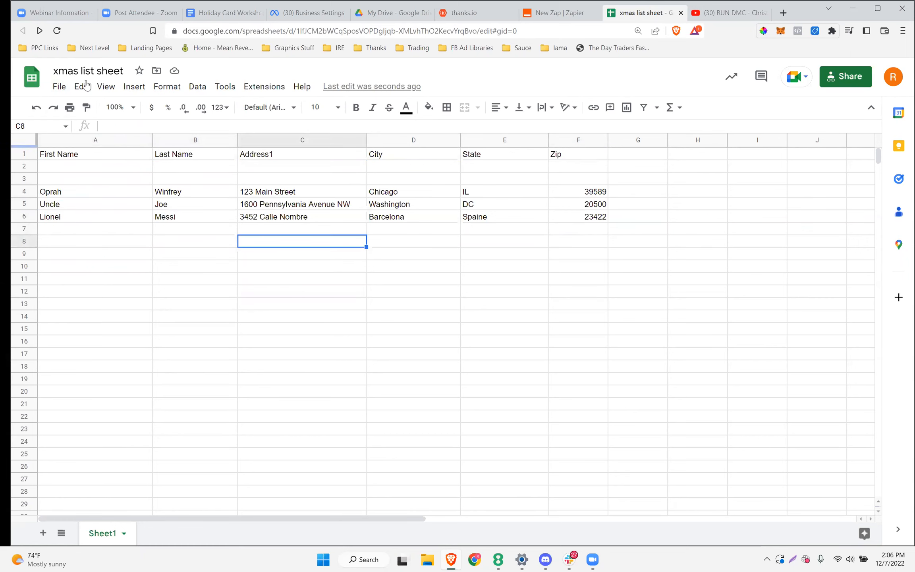
# Show the File > Download CSV option, then return to the document's share dialog
pyautogui.click(59, 88)
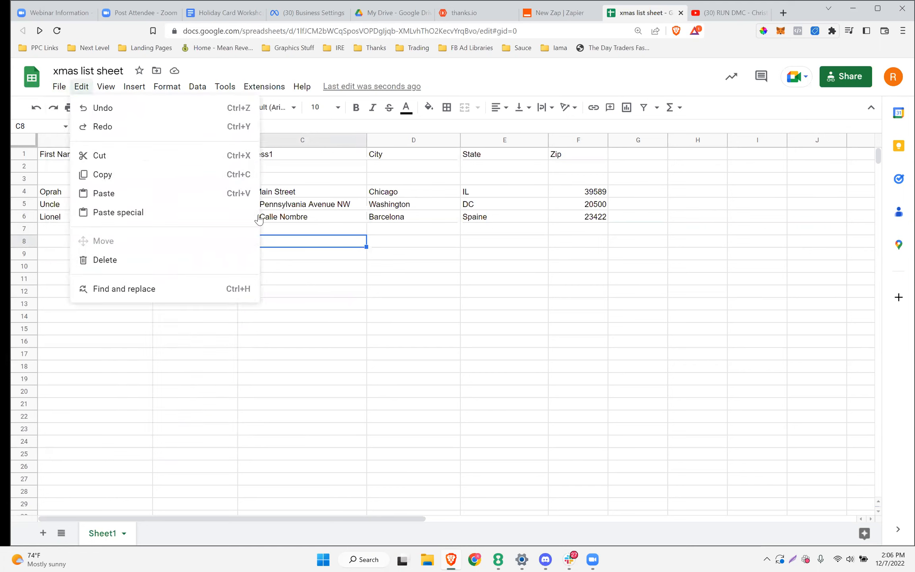
pyautogui.moveTo(134, 86)
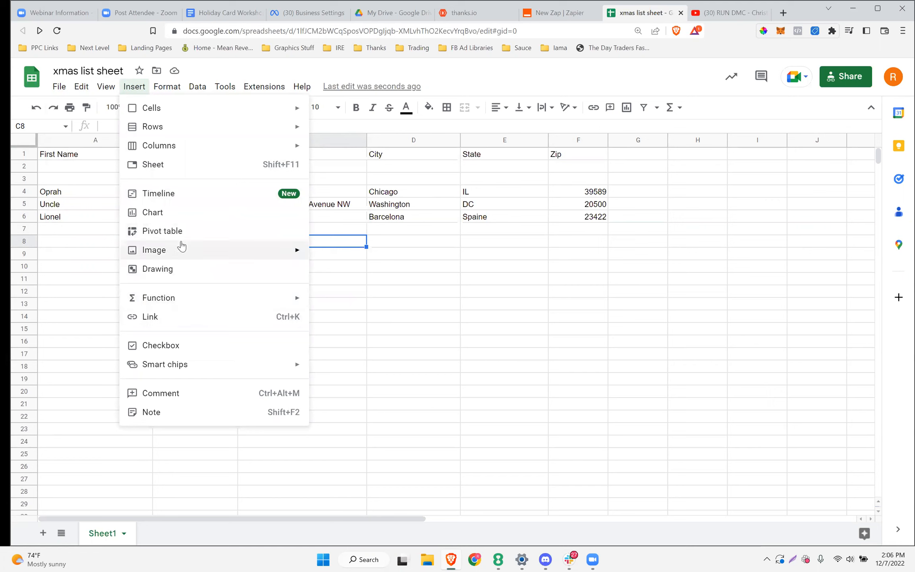
pyautogui.moveTo(58, 94)
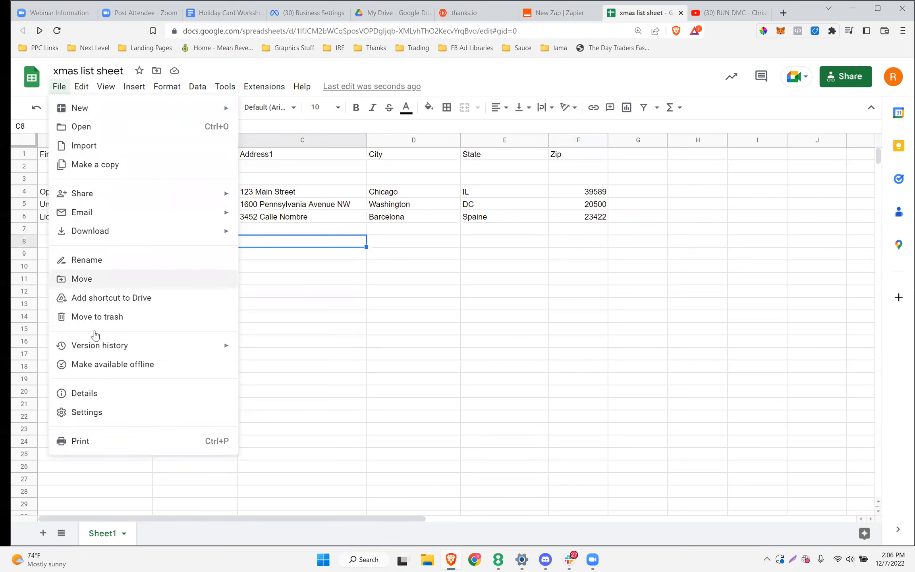
pyautogui.moveTo(90, 230)
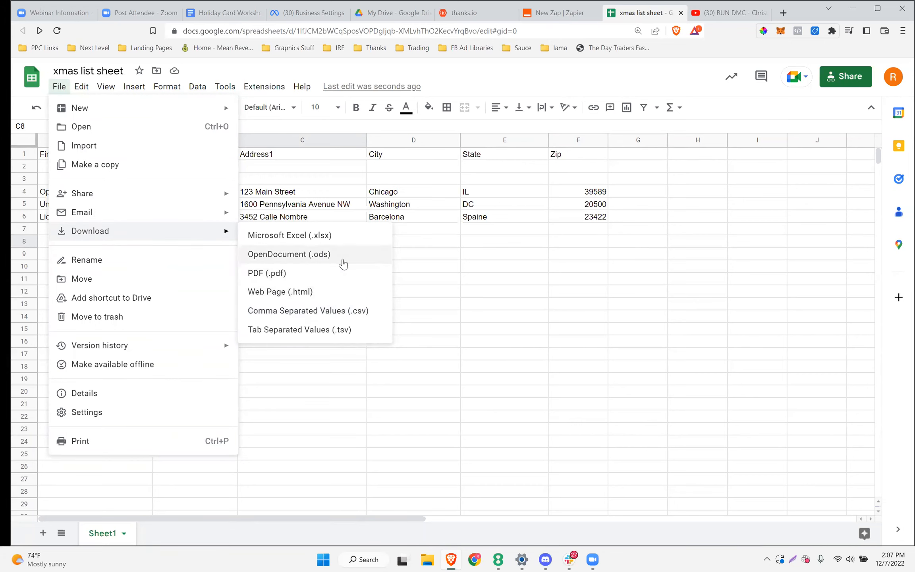
pyautogui.click(233, 15)
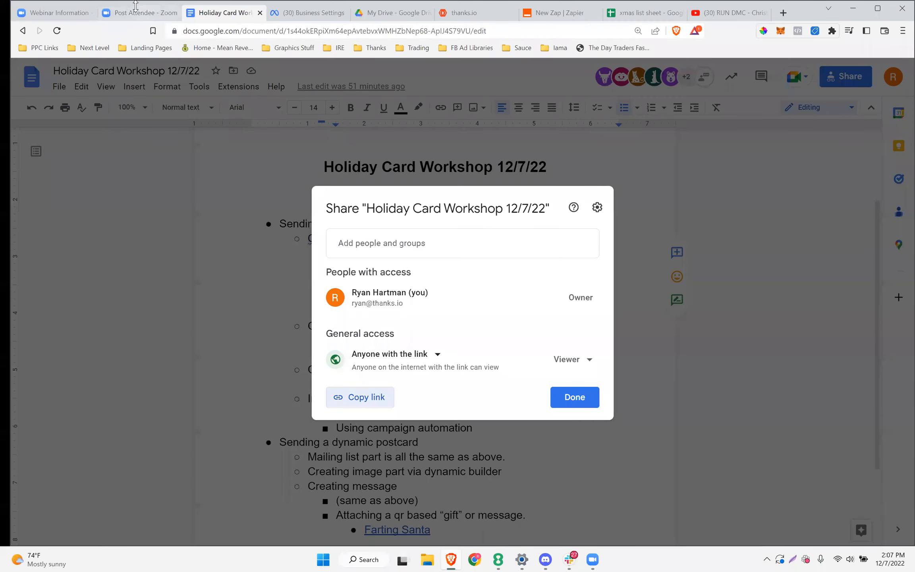
# Close the share dialog, confirm the Demo Sheet link points to the xmas list sheet, and open it
pyautogui.click(267, 186)
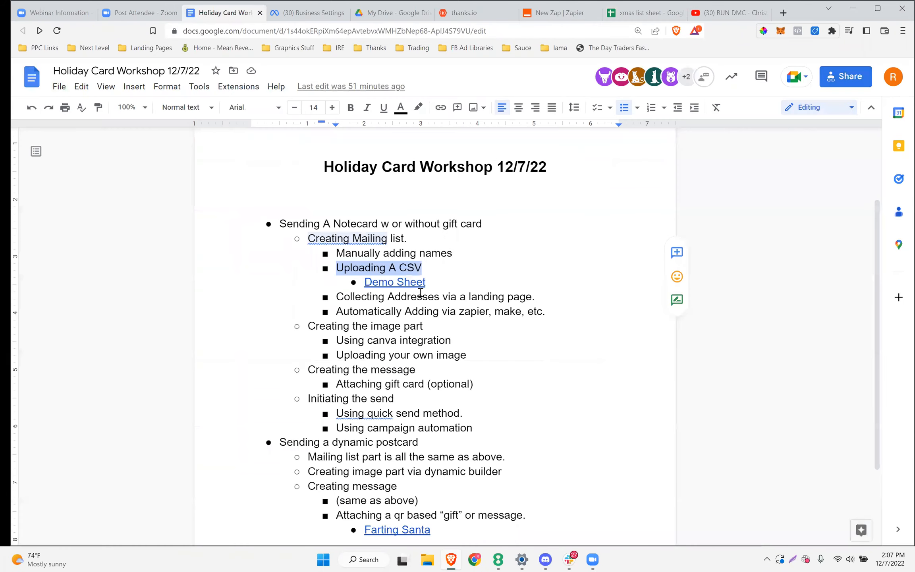
pyautogui.click(393, 282)
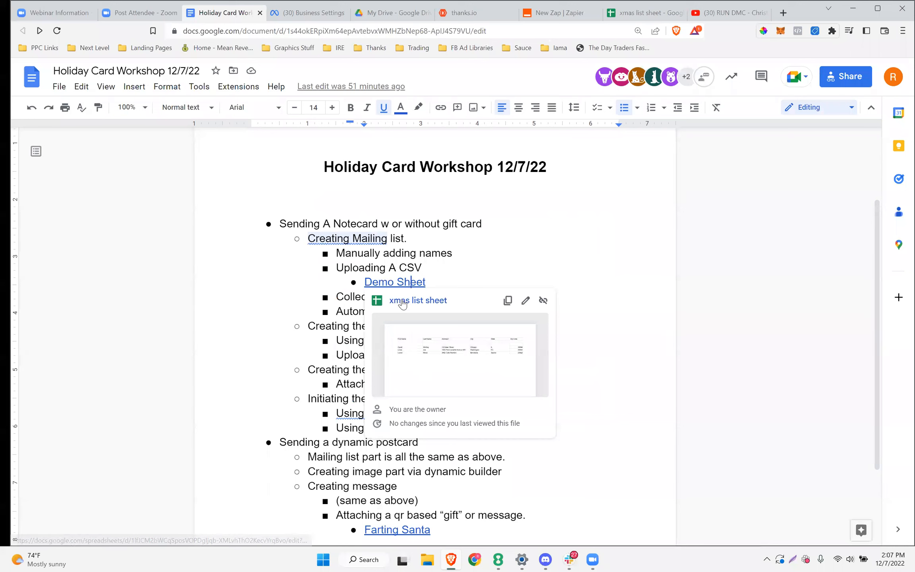
pyautogui.tripleClick(393, 282)
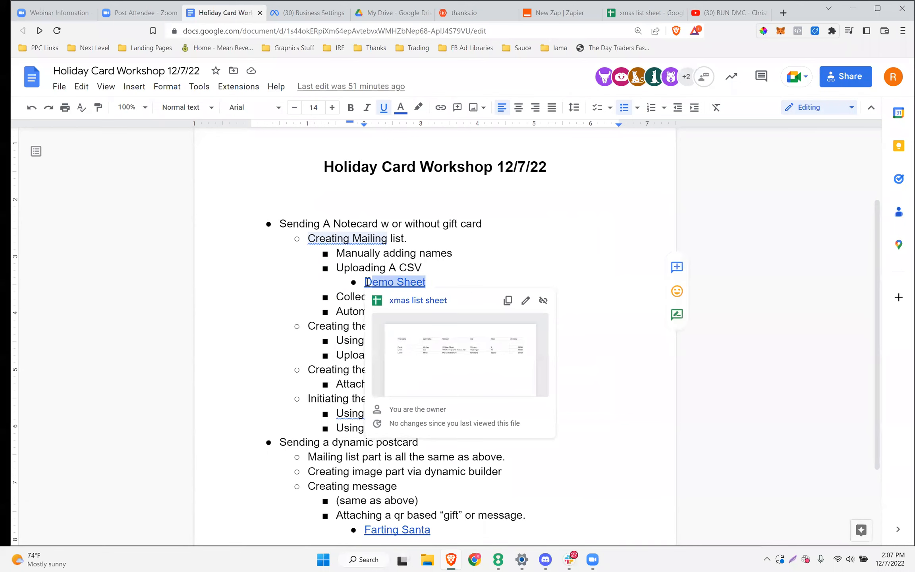
pyautogui.click(392, 282)
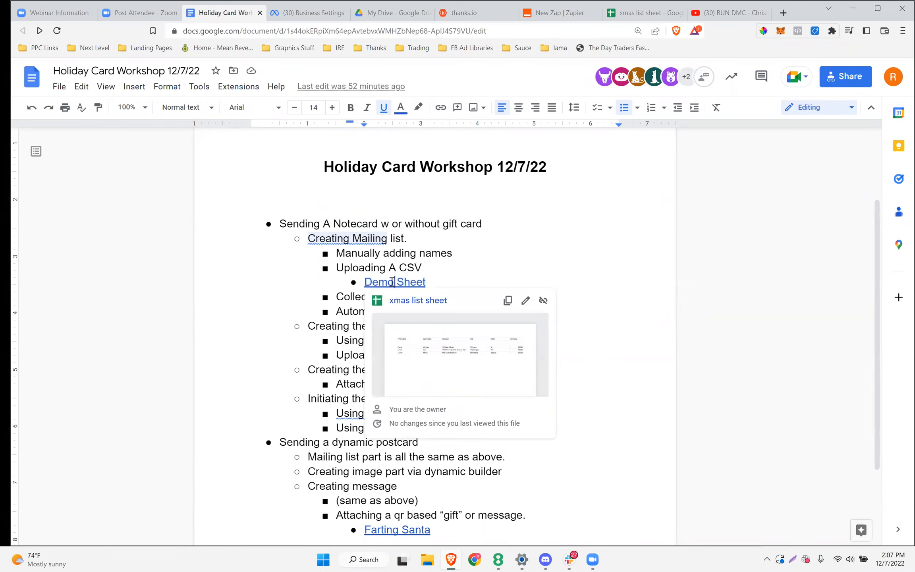
pyautogui.click(644, 15)
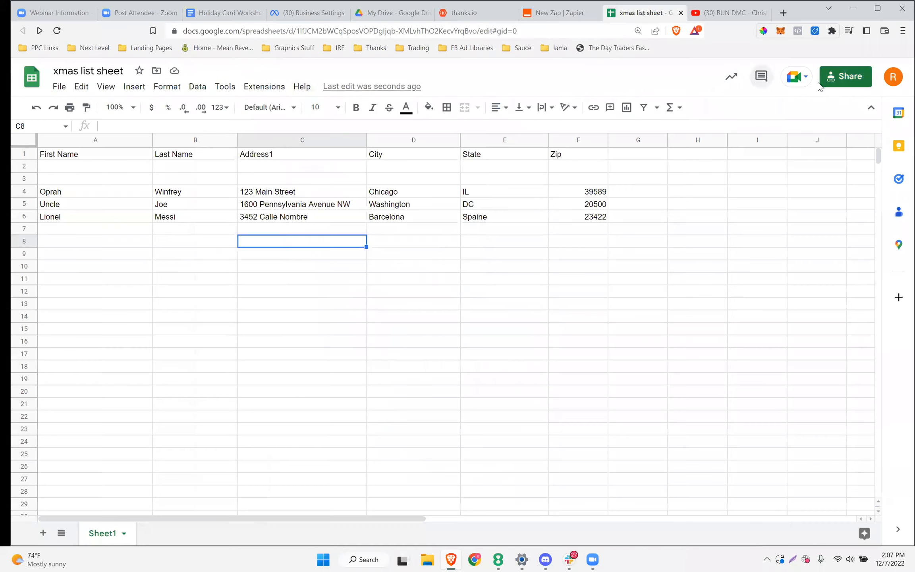
# Copy the spreadsheet's share link and close its sharing dialog
pyautogui.click(850, 77)
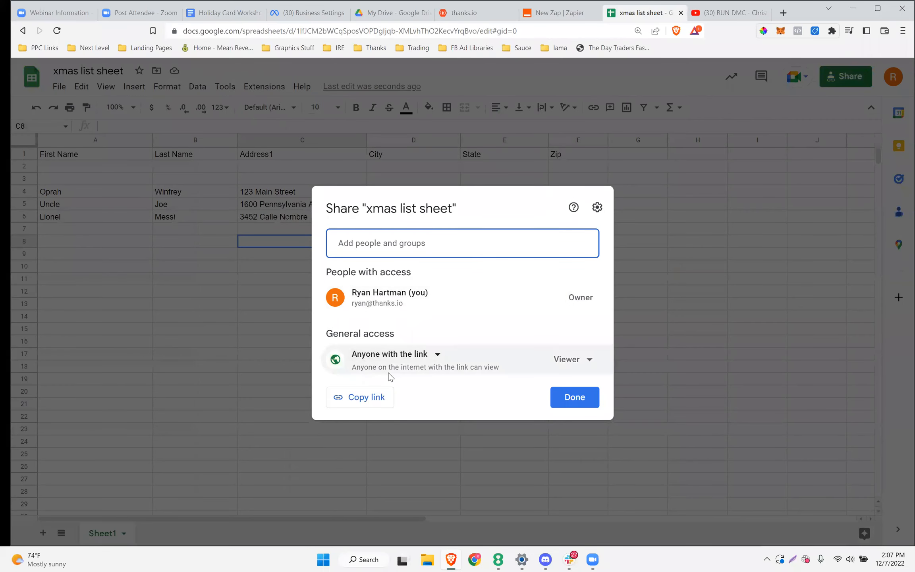
pyautogui.click(371, 398)
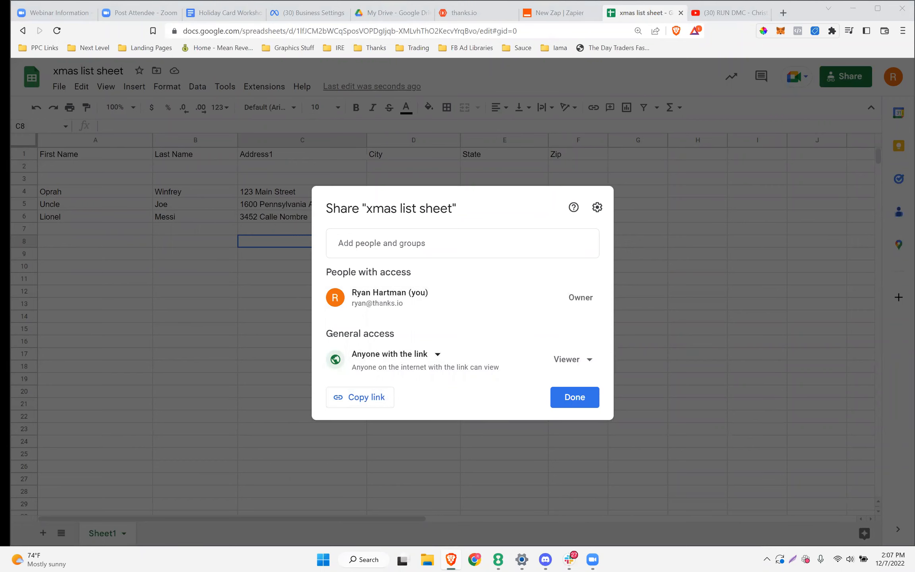
pyautogui.click(573, 404)
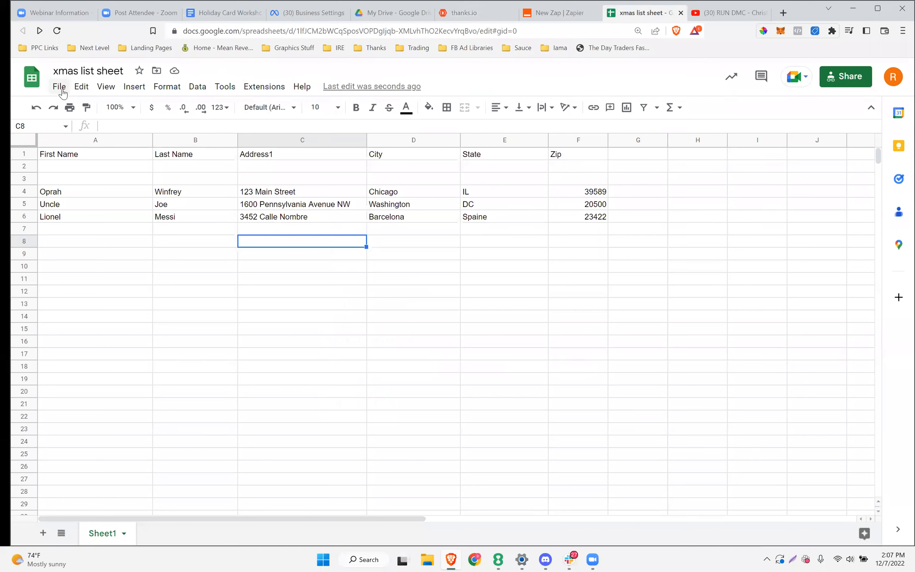
# Download the sheet as Comma Separated Values (.csv) and save it to the Desktop
pyautogui.click(60, 88)
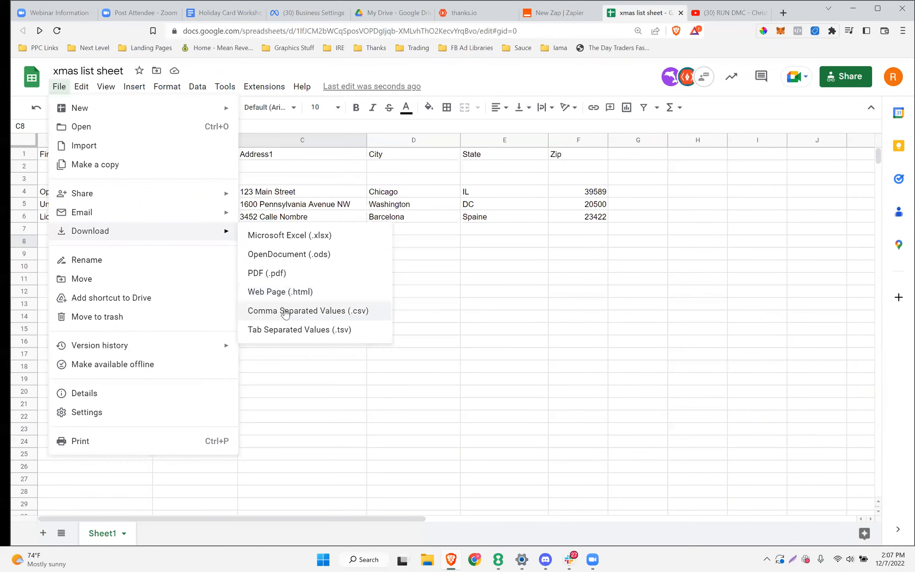
pyautogui.click(286, 313)
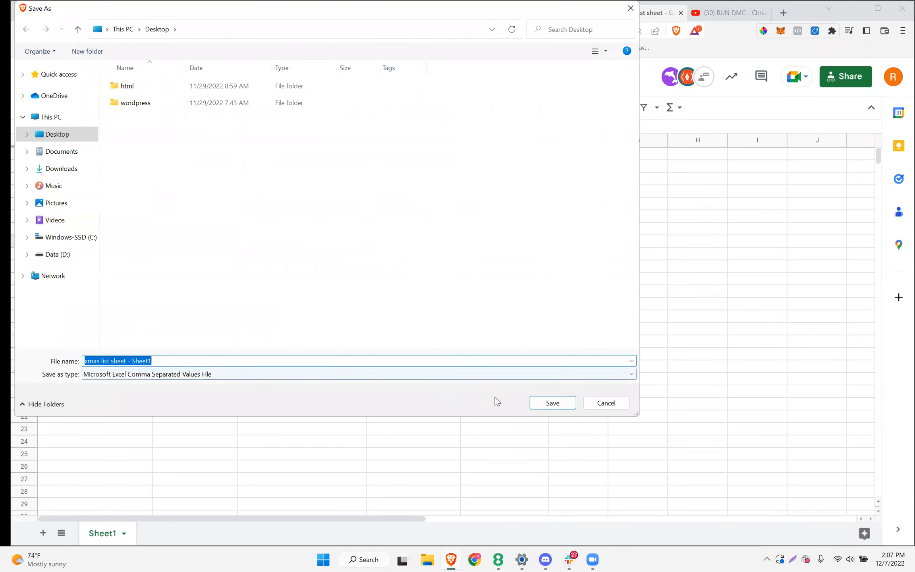
pyautogui.click(553, 402)
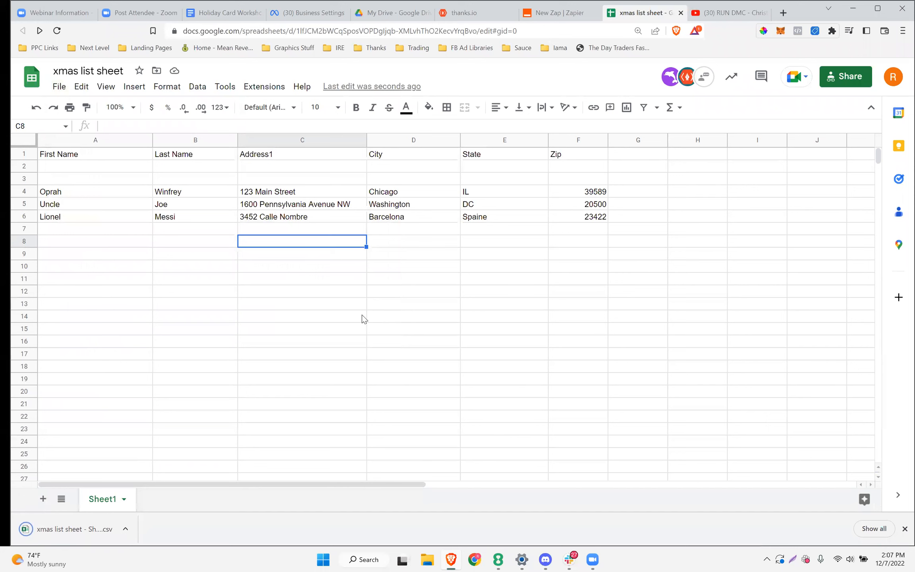
# In thanks.io, upload the xmas list sheet CSV to Holiday December 2022 via Add to List > Upload From CSV
pyautogui.click(470, 13)
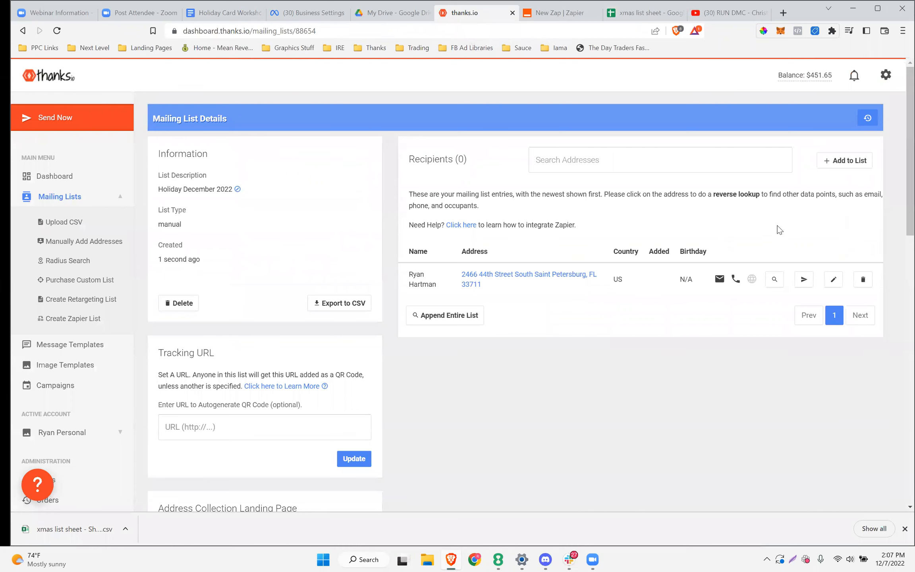
pyautogui.click(838, 161)
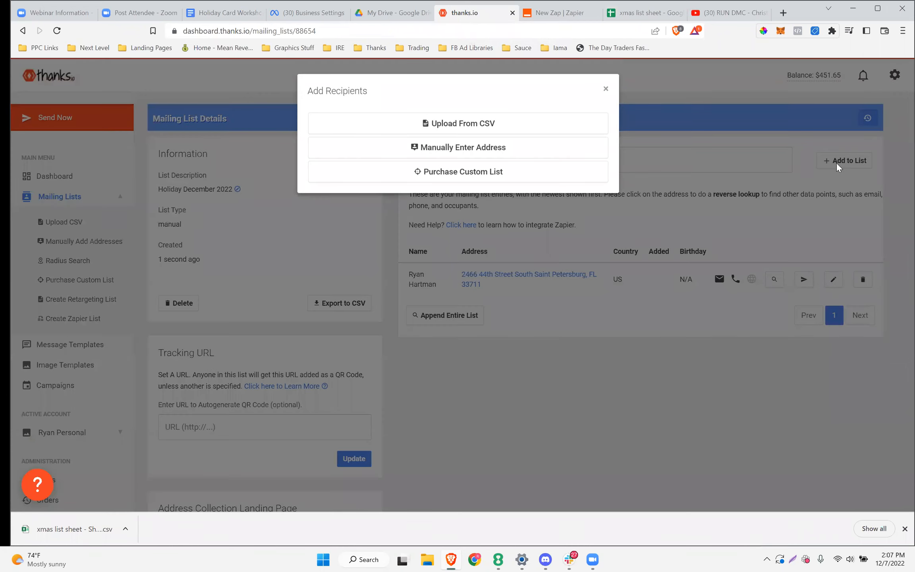
pyautogui.click(458, 122)
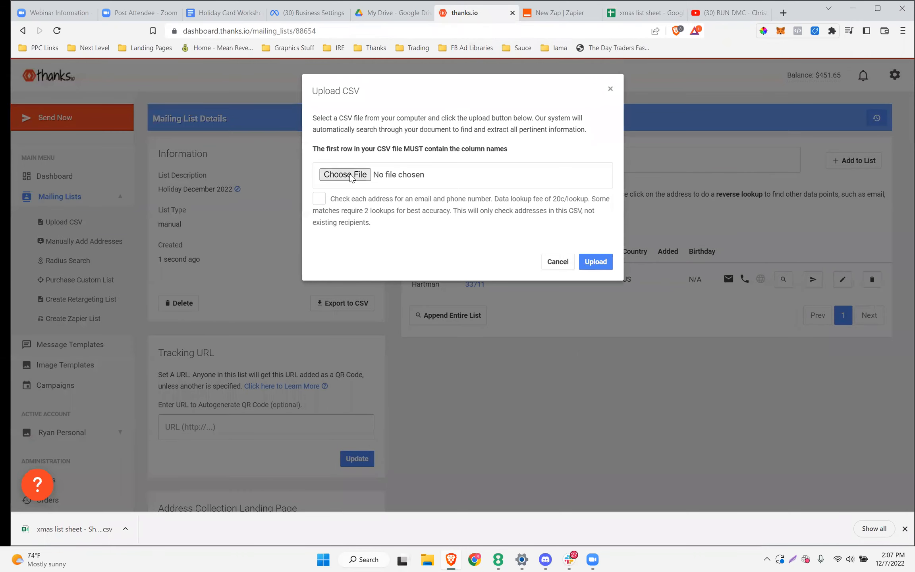
pyautogui.click(350, 178)
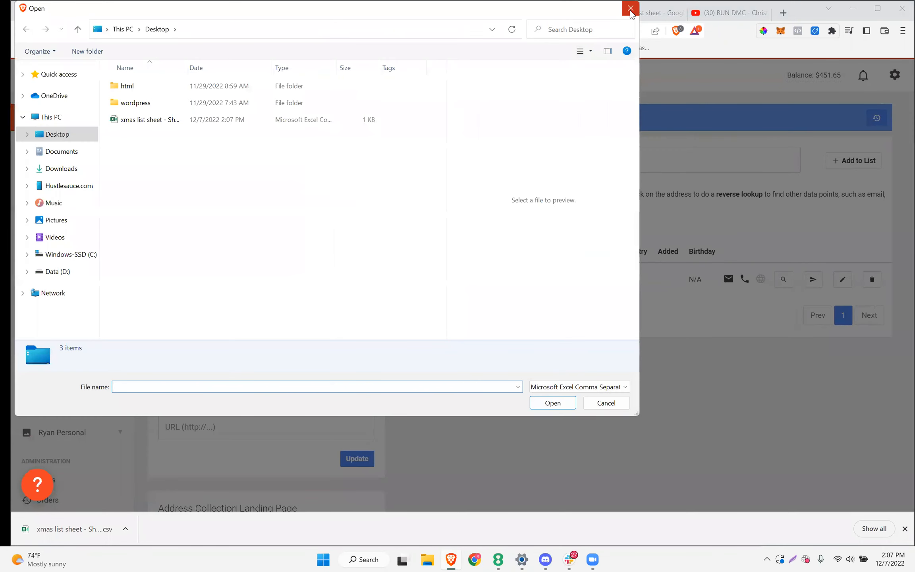
pyautogui.click(630, 10)
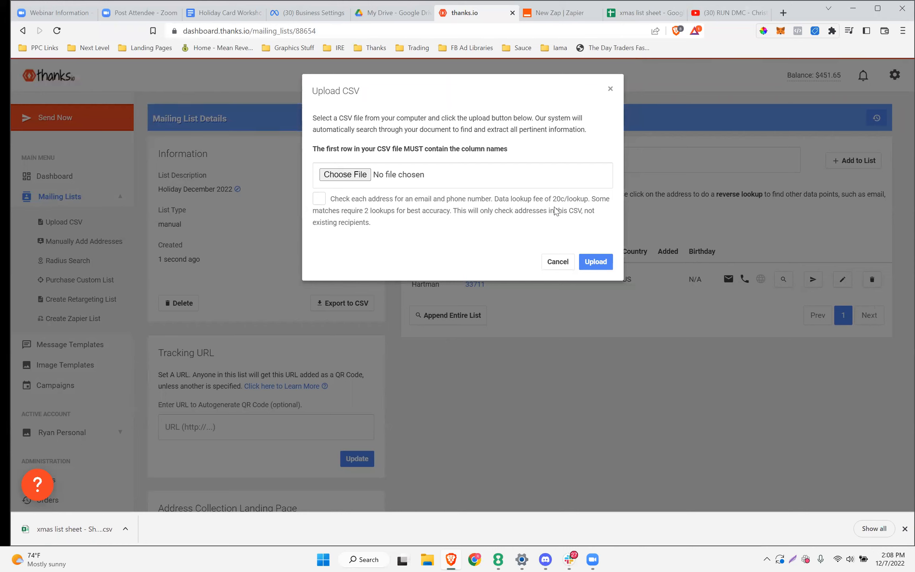
pyautogui.click(347, 175)
pyautogui.click(159, 119)
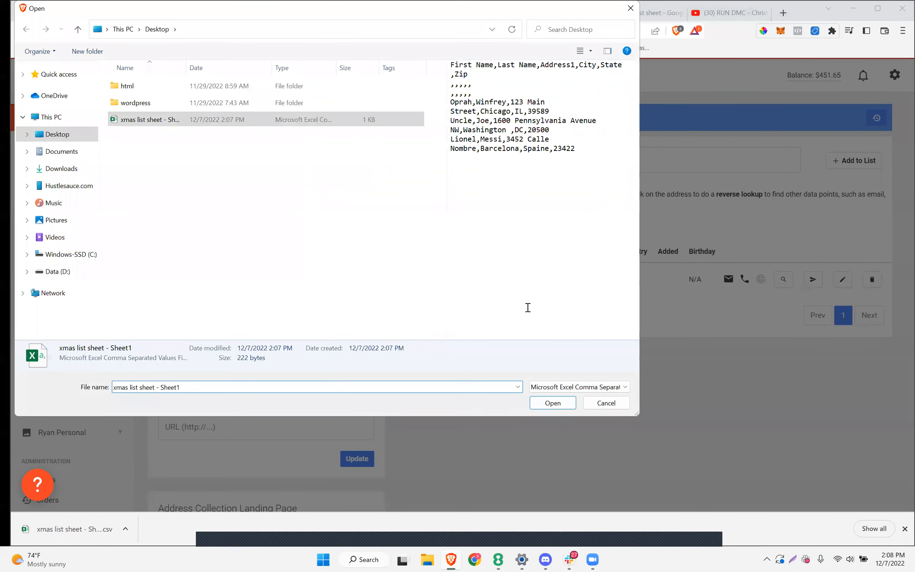
pyautogui.click(552, 402)
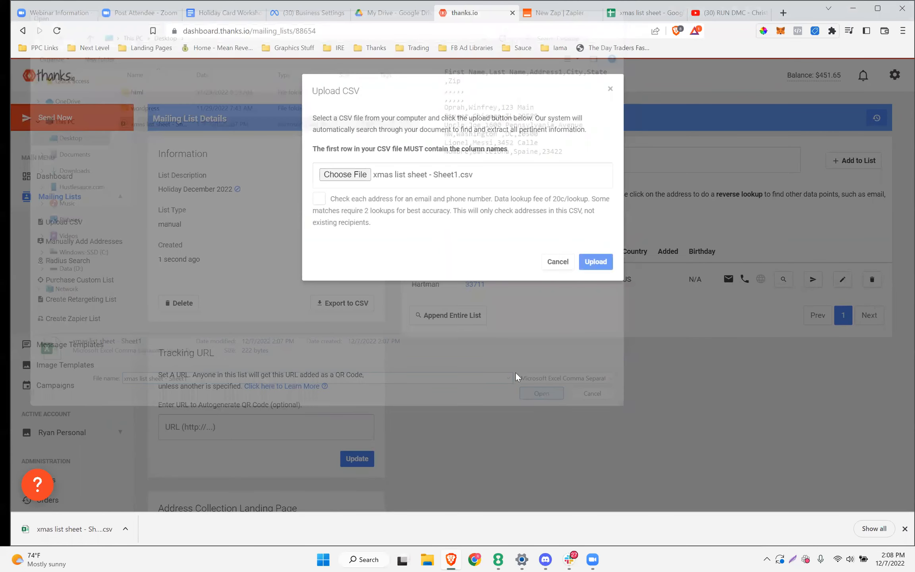
pyautogui.click(594, 263)
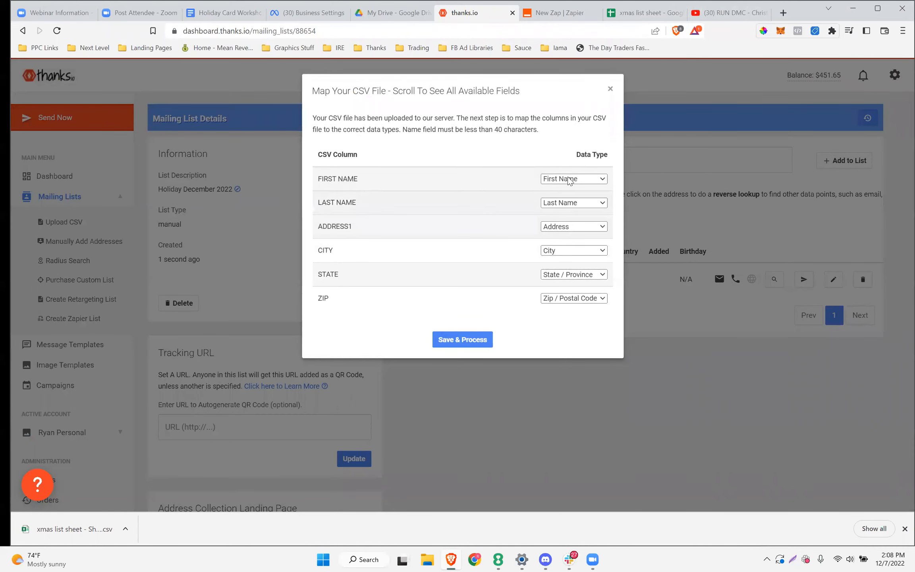
# Keep FIRST NAME and LAST NAME mapped to First Name and Last Name, then Save & Process the CSV
pyautogui.click(578, 179)
pyautogui.click(578, 180)
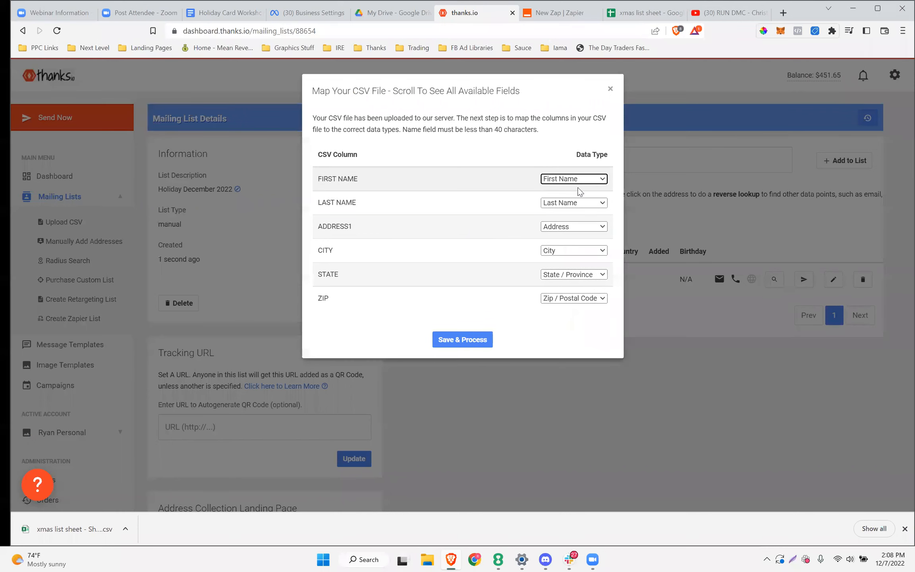
pyautogui.click(576, 202)
pyautogui.click(575, 203)
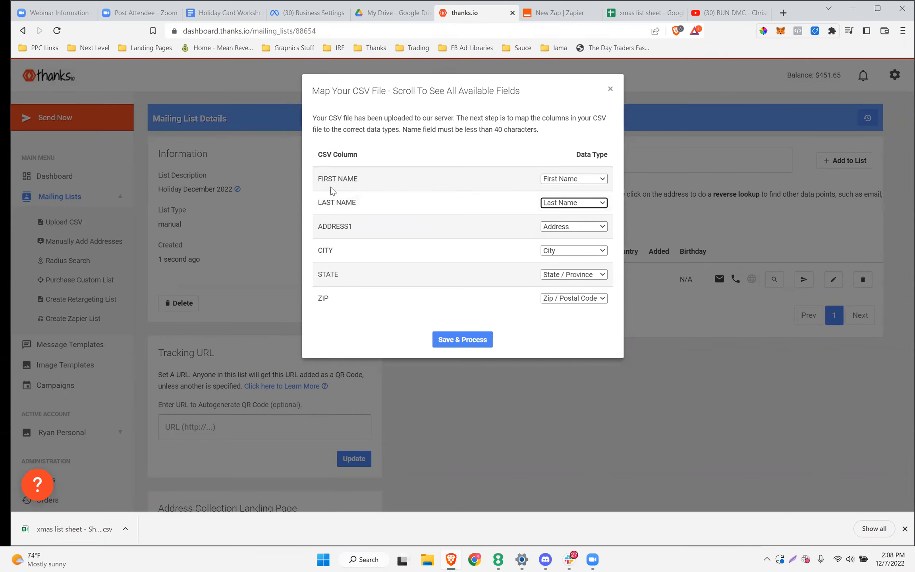
pyautogui.moveTo(358, 154); pyautogui.dragTo(316, 155)
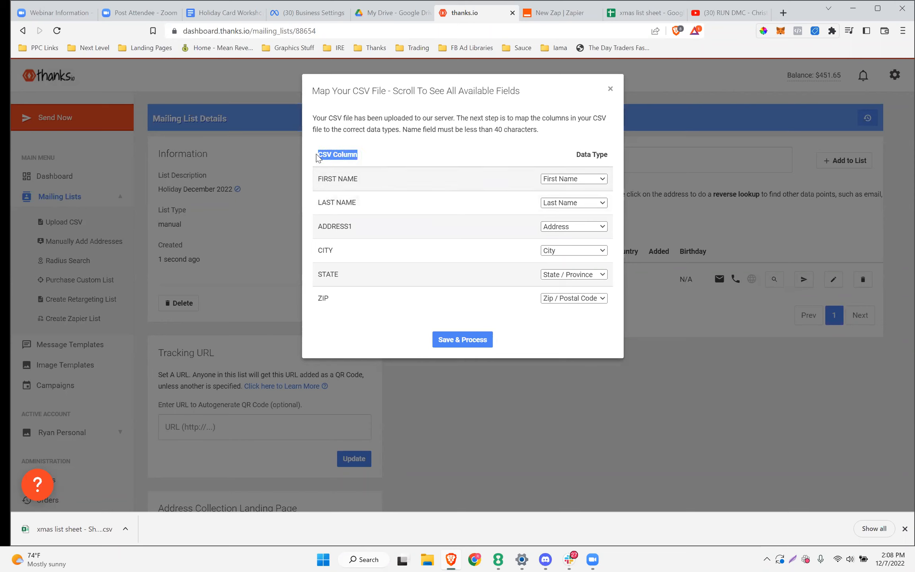
pyautogui.click(588, 202)
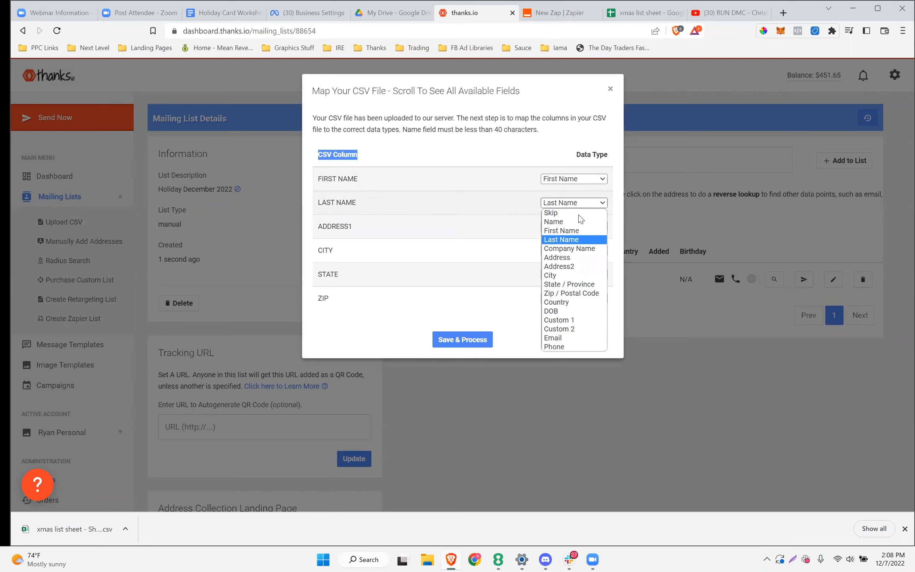
pyautogui.click(567, 238)
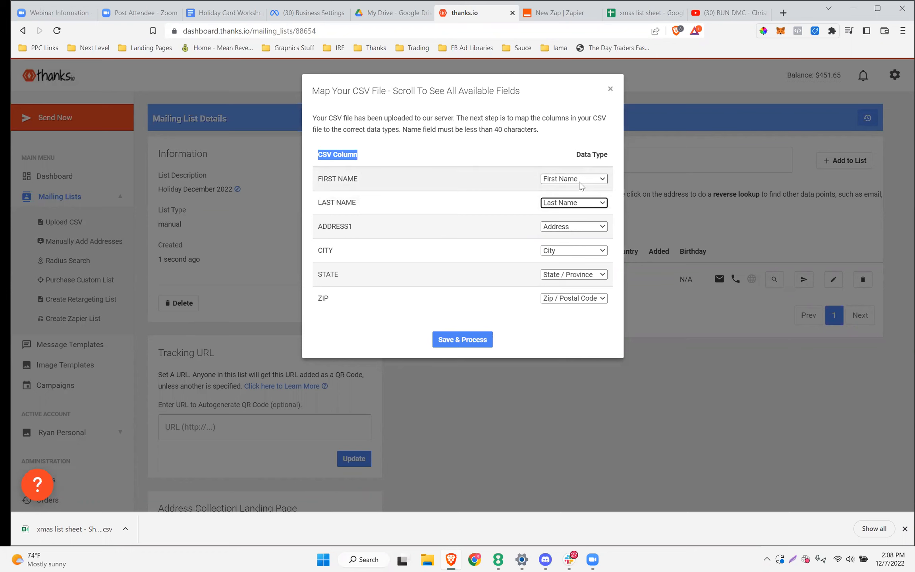
pyautogui.click(459, 340)
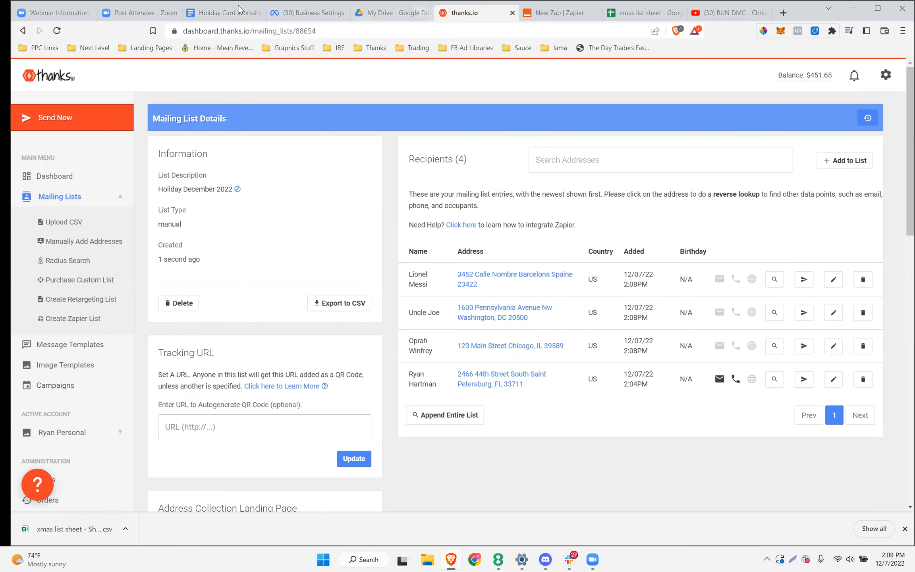
pyautogui.click(224, 13)
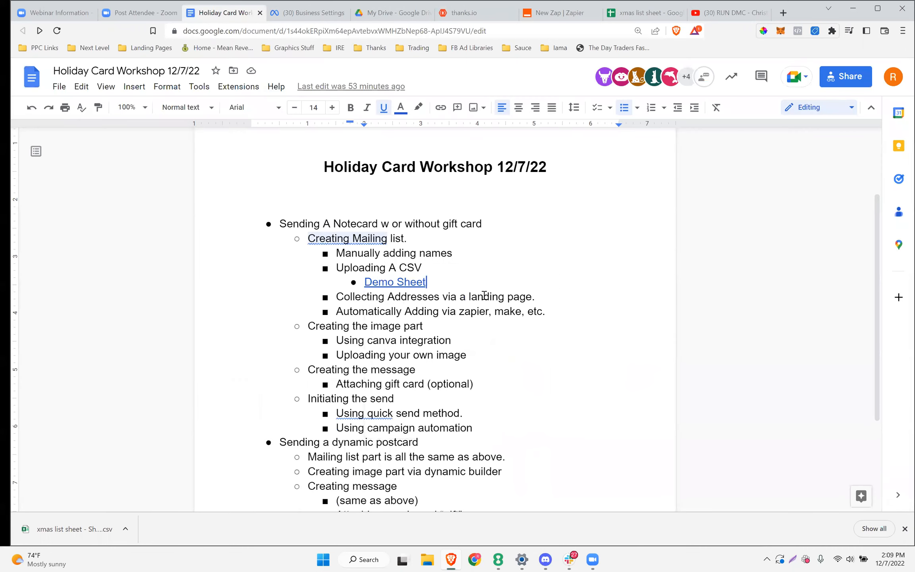
# Highlight the 'Collecting Addresses via a landing page.' item in the doc, then go back to thanks.io
pyautogui.moveTo(537, 297); pyautogui.dragTo(318, 297)
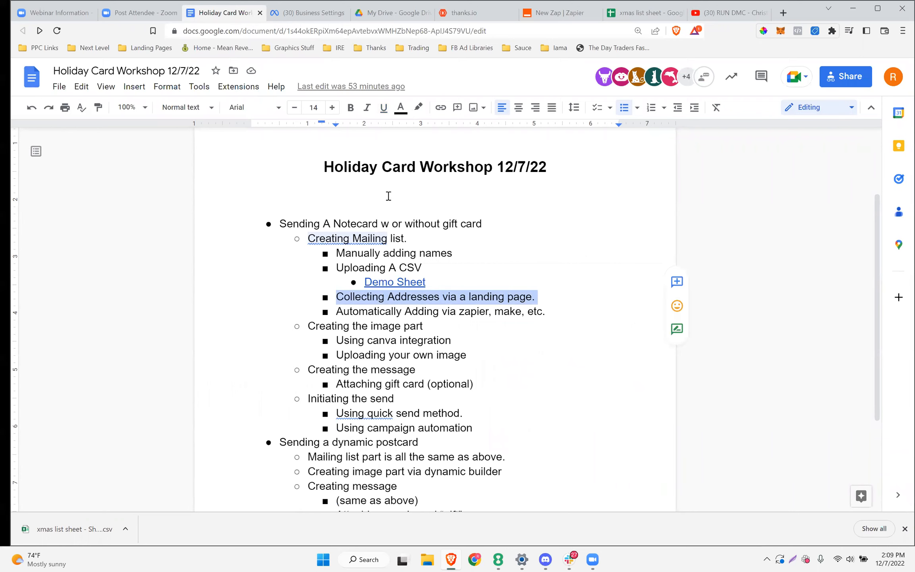
pyautogui.click(462, 14)
pyautogui.scroll(-3, 211, 288)
# From Mailing Lists, open the older Xmas Cards list
pyautogui.scroll(5, 210, 291)
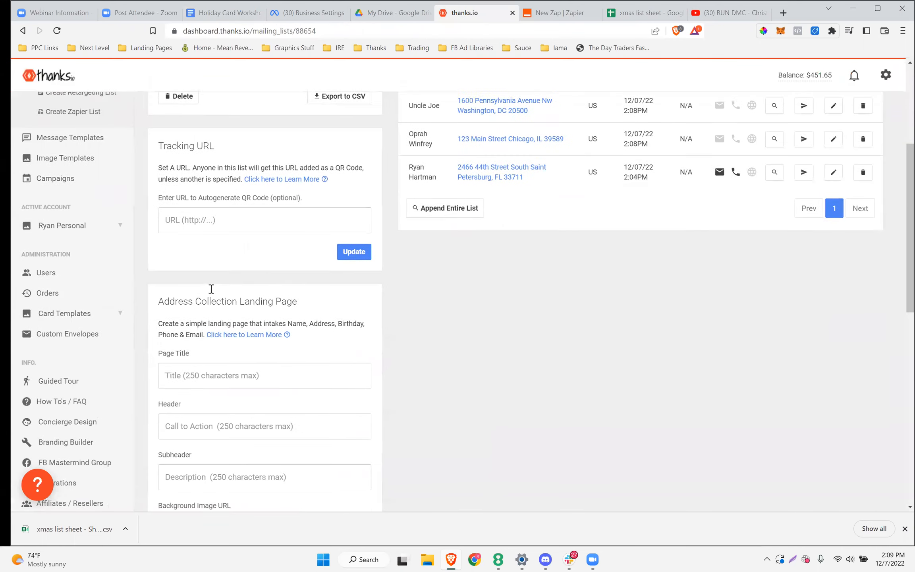
pyautogui.click(52, 206)
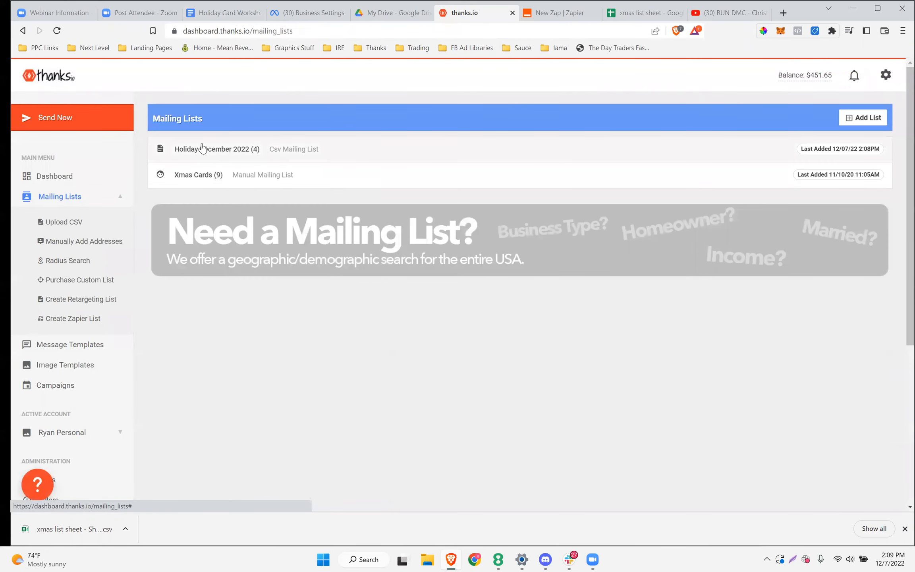
pyautogui.click(182, 177)
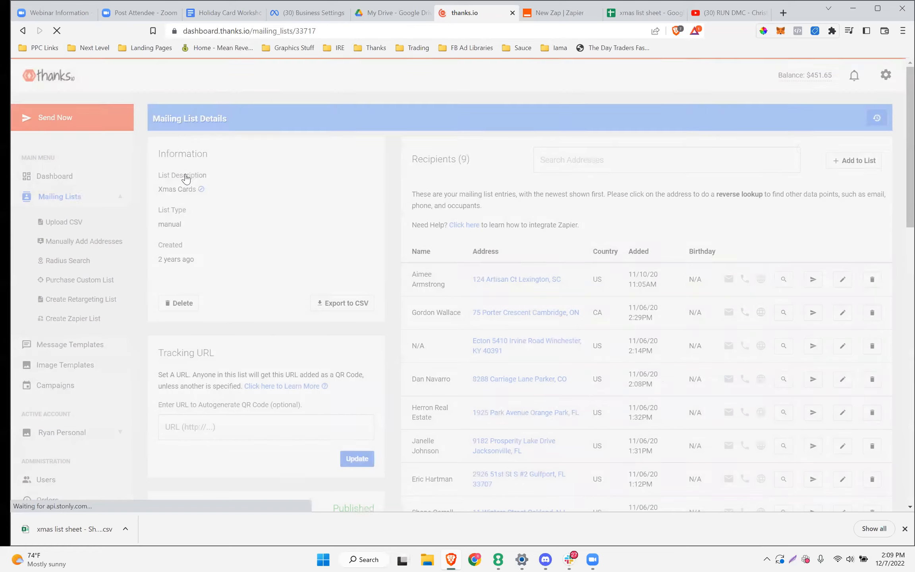
pyautogui.scroll(-7, 304, 179)
pyautogui.scroll(5, 303, 180)
pyautogui.scroll(-8, 304, 180)
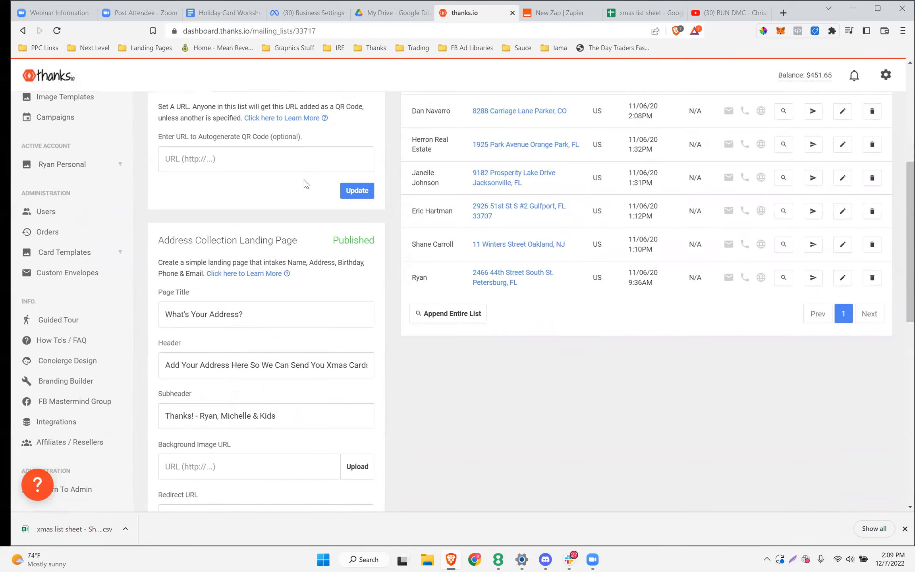
# Review the "What's Your Address?" landing page title and header, then copy its Public Link
pyautogui.moveTo(256, 155); pyautogui.dragTo(160, 157)
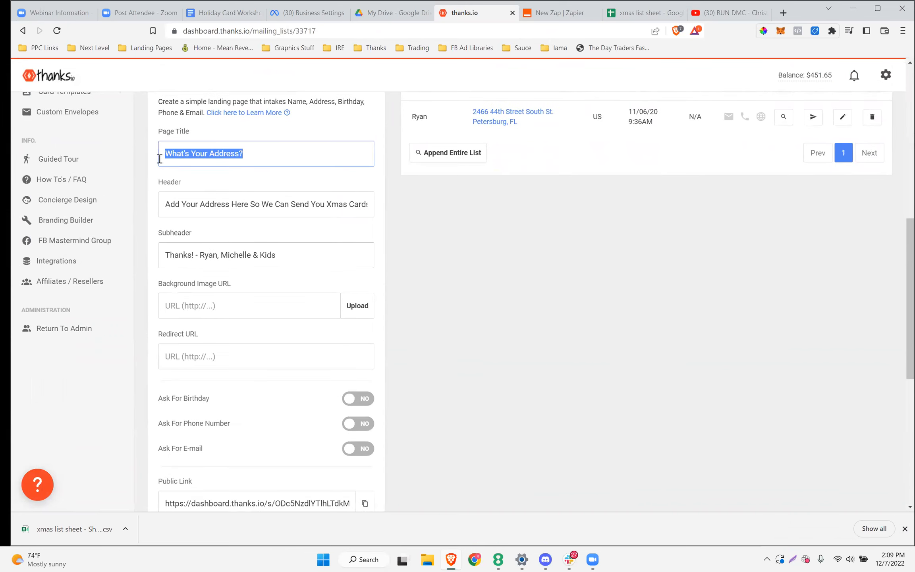
pyautogui.click(167, 204)
pyautogui.moveTo(245, 150); pyautogui.dragTo(160, 153)
pyautogui.moveTo(169, 204); pyautogui.dragTo(389, 211)
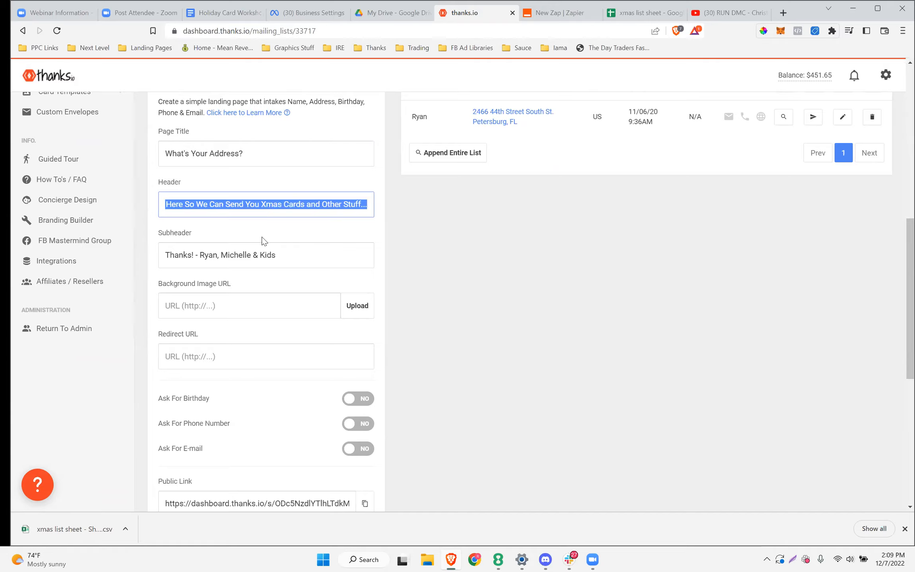
pyautogui.scroll(-3, 258, 237)
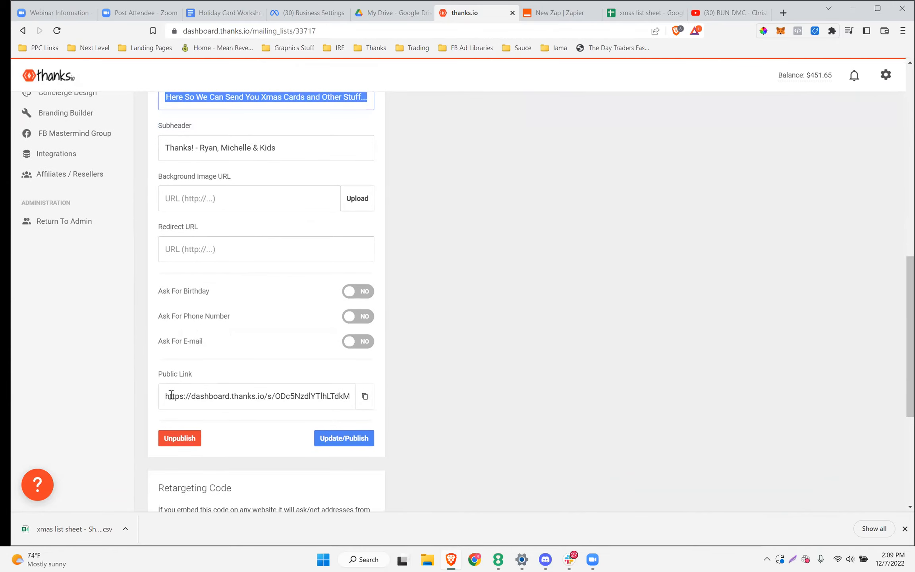
pyautogui.moveTo(168, 401); pyautogui.dragTo(364, 401)
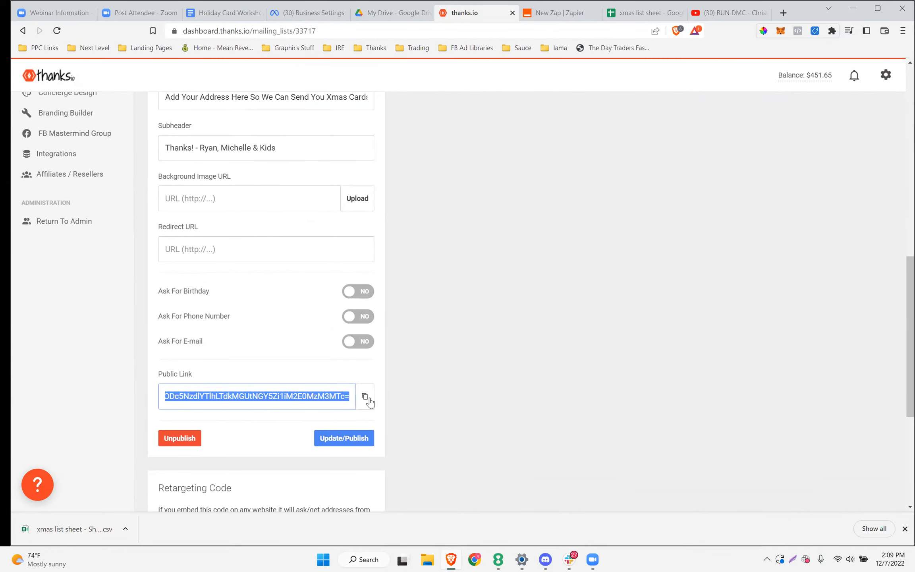
pyautogui.click(365, 397)
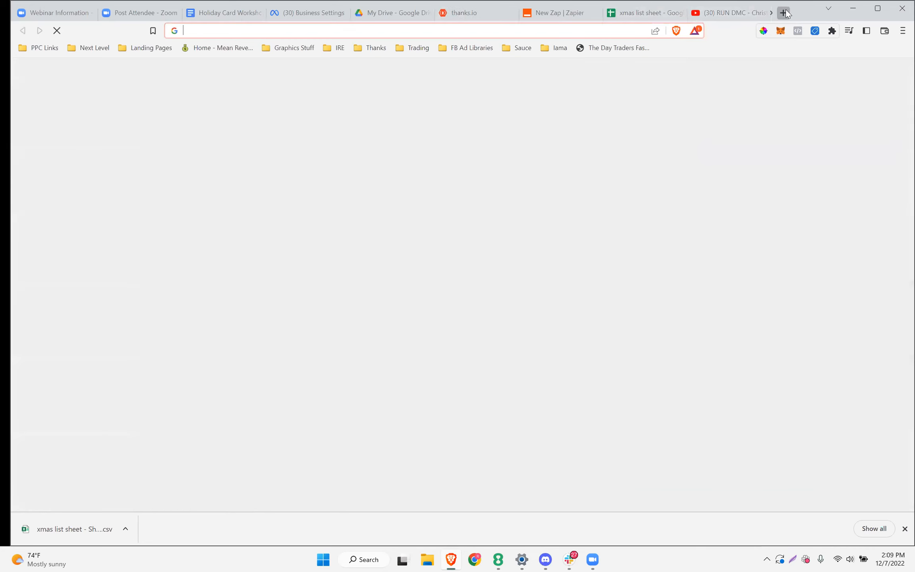
# Open the landing page's public link in a new tab and submit a suggested street address
pyautogui.click(783, 11)
pyautogui.hotkey('ctrl', 'v')
pyautogui.press('Return')
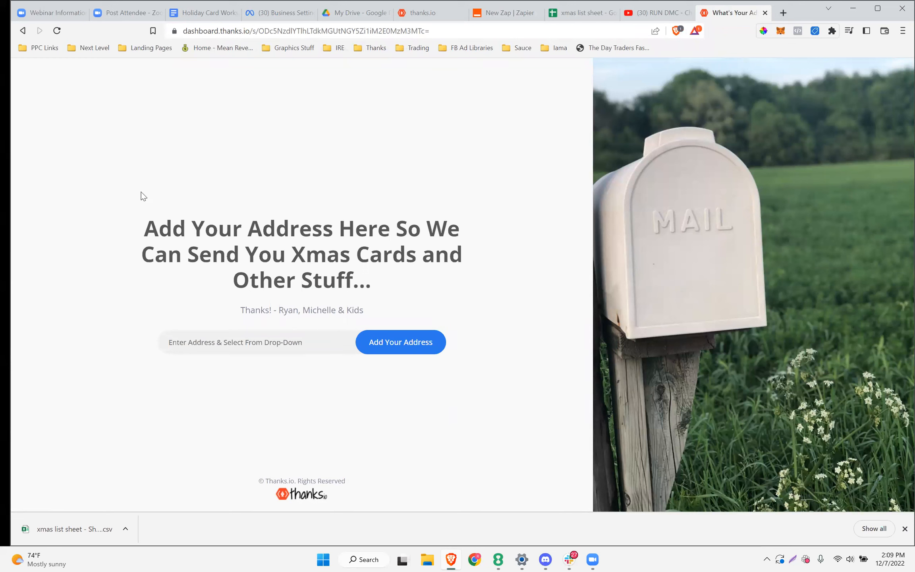
pyautogui.click(187, 348)
pyautogui.write('2')
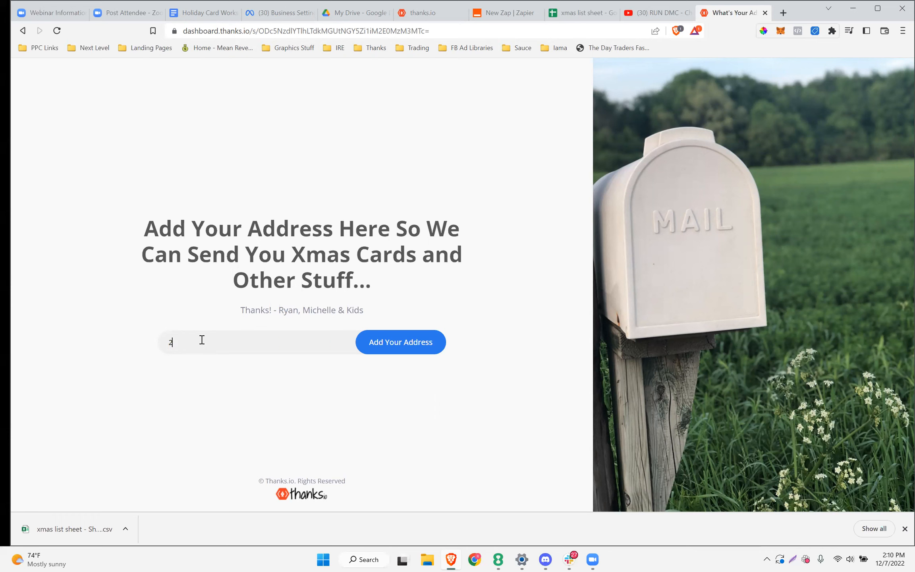
pyautogui.write('466')
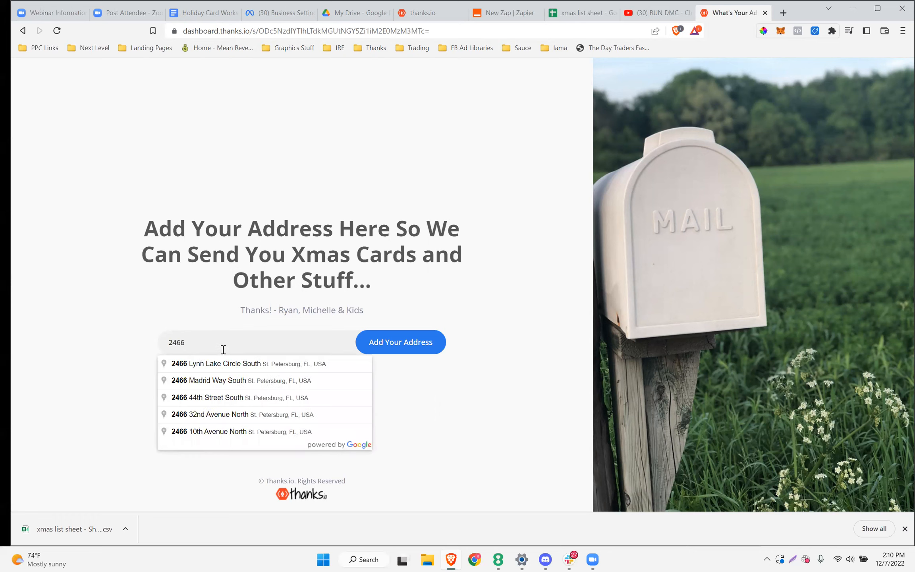
pyautogui.click(208, 403)
pyautogui.click(429, 337)
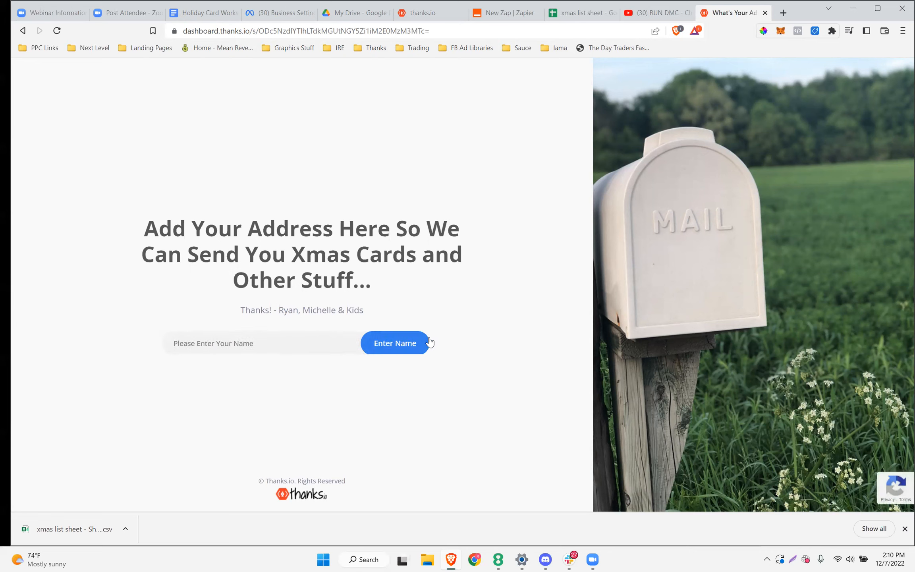
# Enter the recipient's first name, pass the traffic-light reCAPTCHA, and return to the workshop notes
pyautogui.write('Ryan')
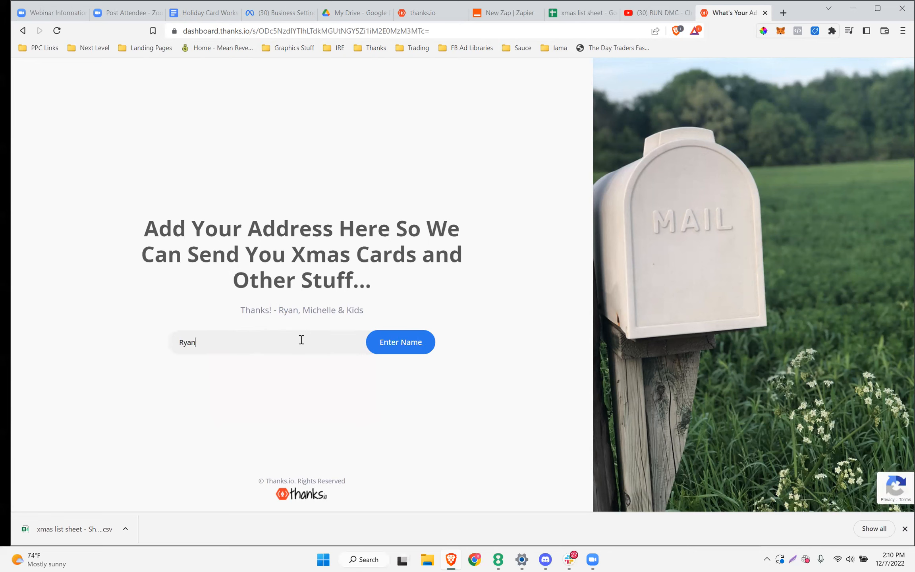
pyautogui.click(388, 343)
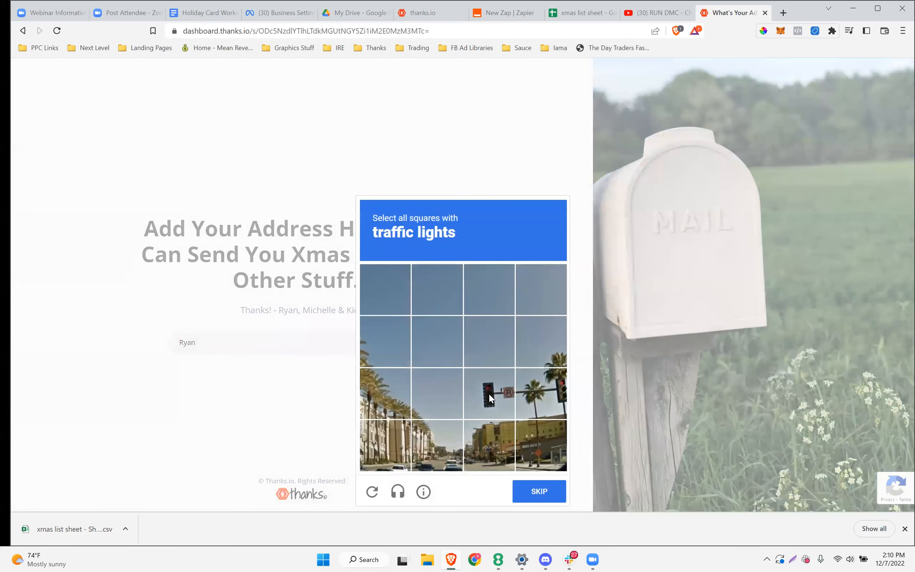
pyautogui.click(483, 402)
pyautogui.click(542, 391)
pyautogui.click(540, 492)
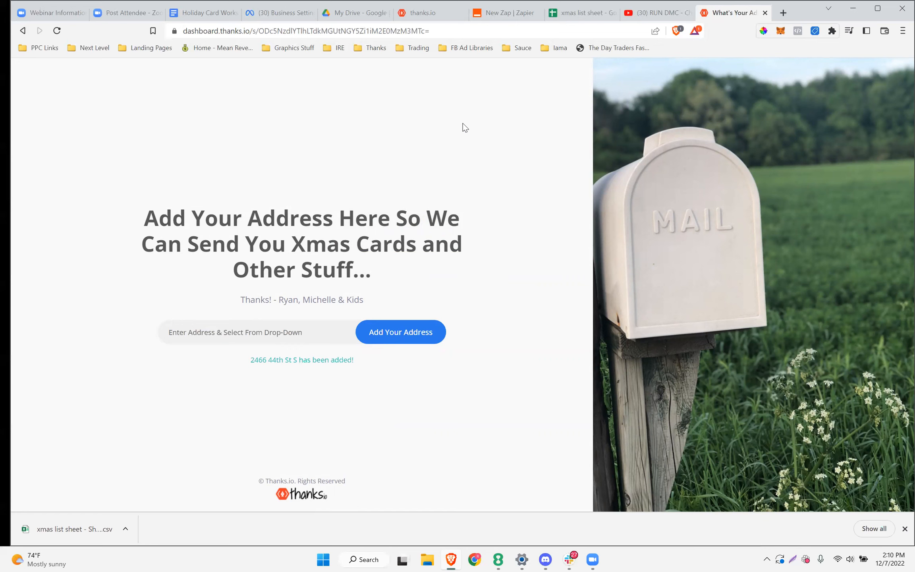
pyautogui.click(216, 10)
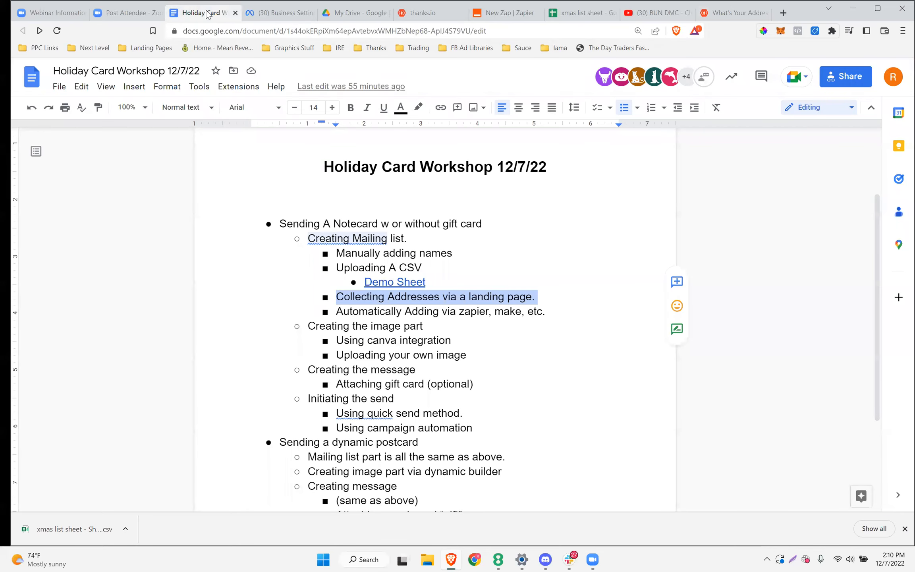
# Deselect the landing page line and highlight 'Automatically Adding via zapier, make, etc.'
pyautogui.click(475, 310)
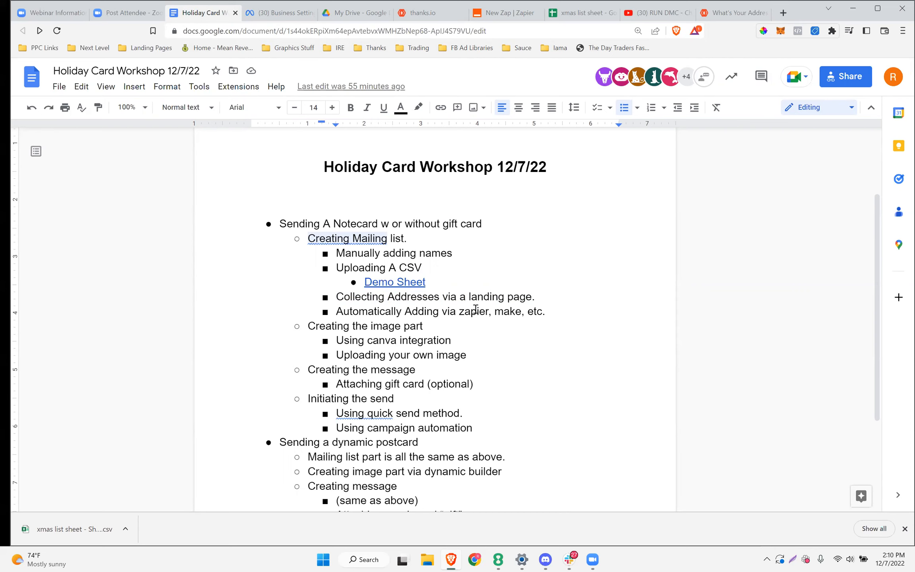
pyautogui.moveTo(546, 309); pyautogui.dragTo(337, 309)
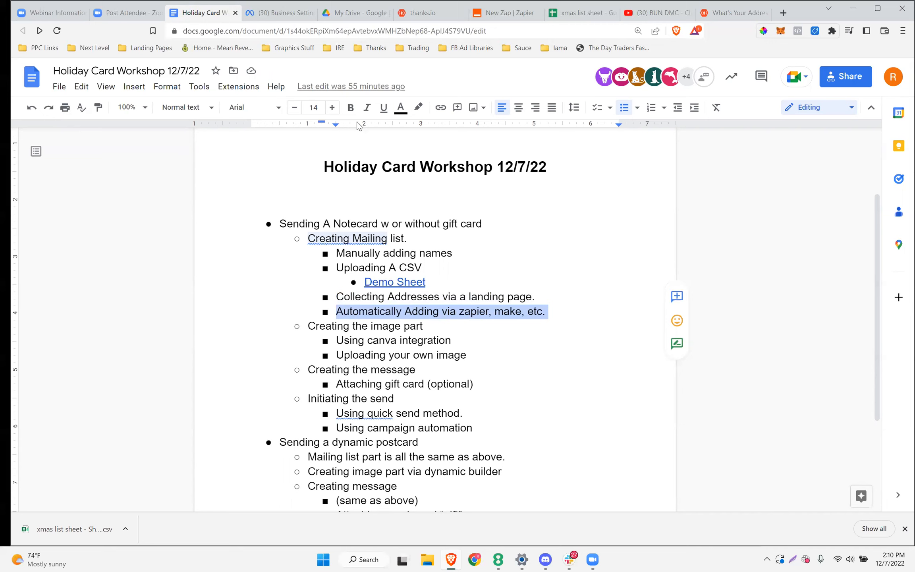
# In the New Zap, set the trigger app to Google Sheets, replacing an initial kvCORE pick
pyautogui.click(507, 16)
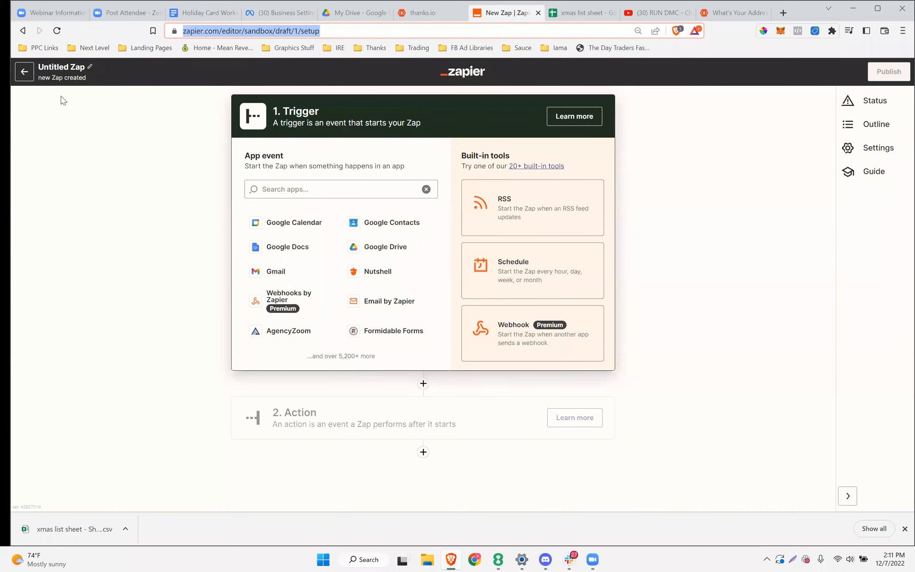
pyautogui.click(280, 190)
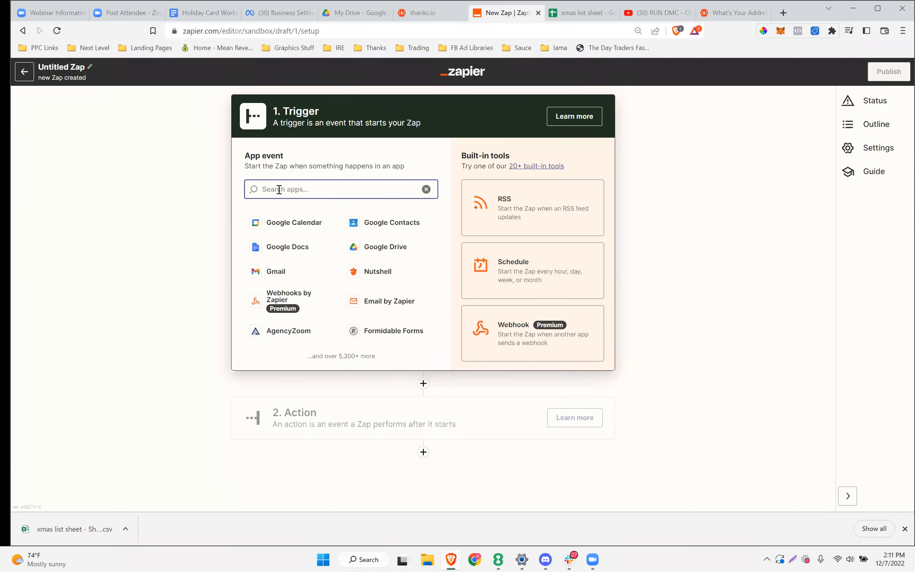
pyautogui.write('thanks')
pyautogui.press('BackSpace')
pyautogui.press('BackSpace')
pyautogui.press('BackSpace')
pyautogui.press('BackSpace')
pyautogui.press('BackSpace')
pyautogui.press('BackSpace')
pyautogui.write('c')
pyautogui.press('BackSpace')
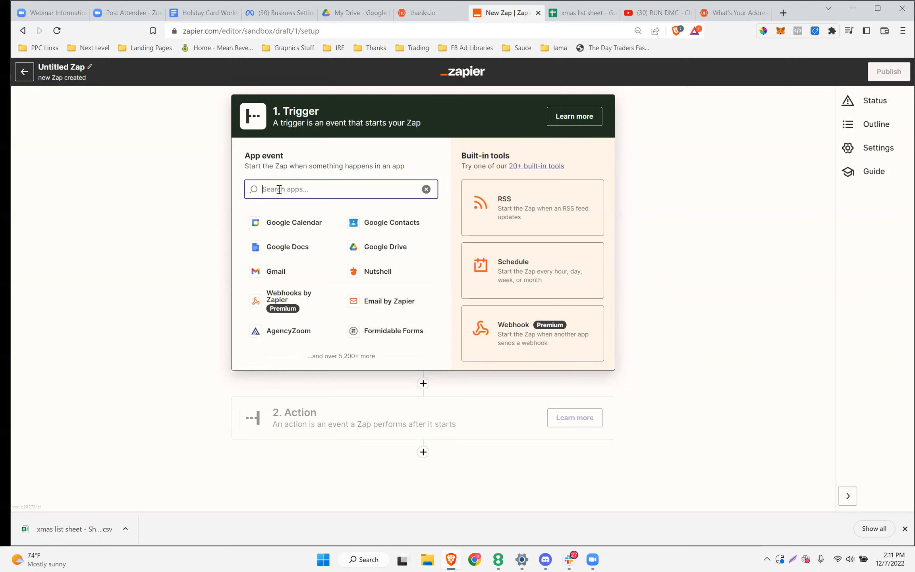
pyautogui.write('kvcore')
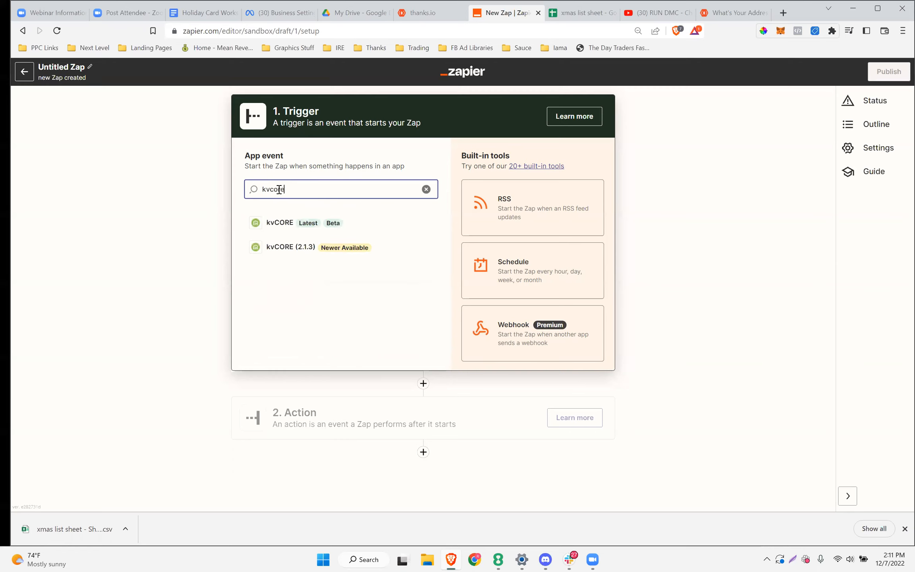
pyautogui.click(303, 248)
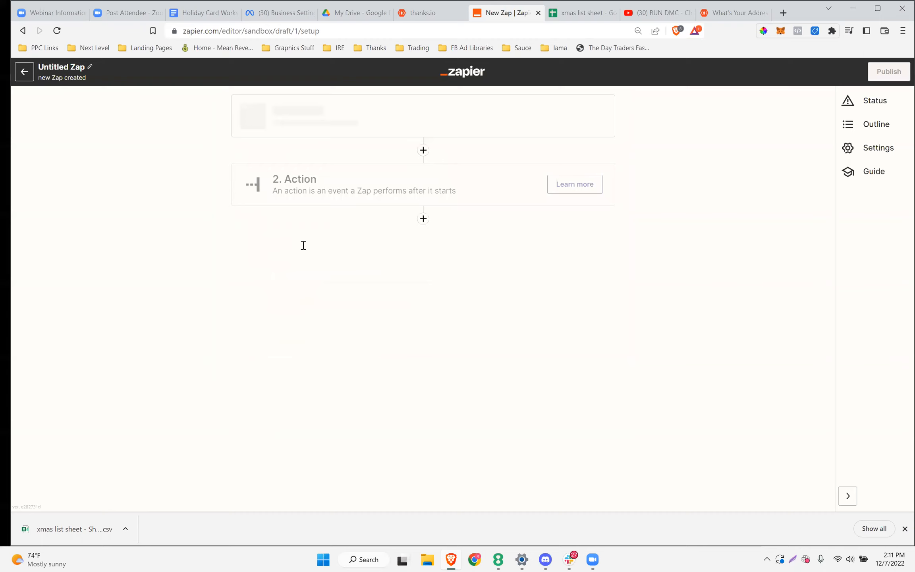
pyautogui.click(306, 188)
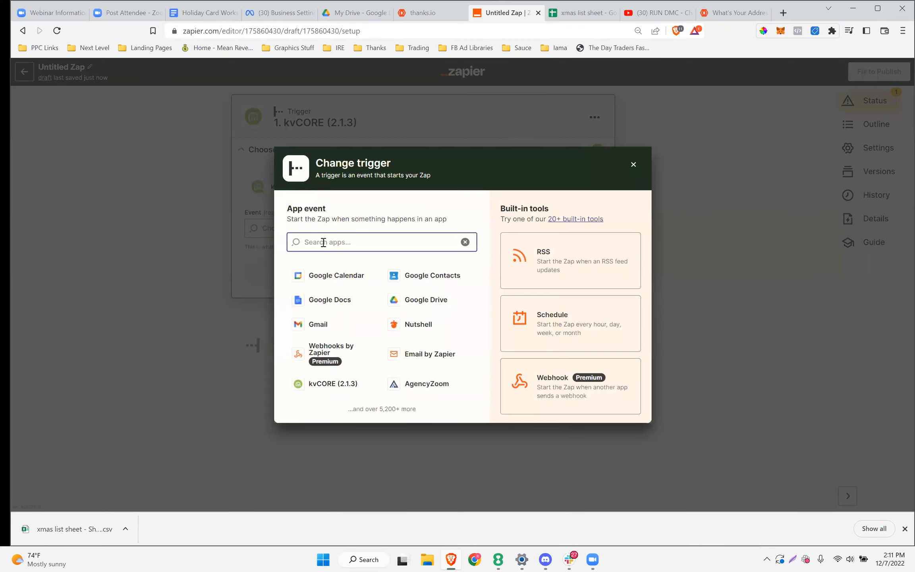
pyautogui.write('sheet')
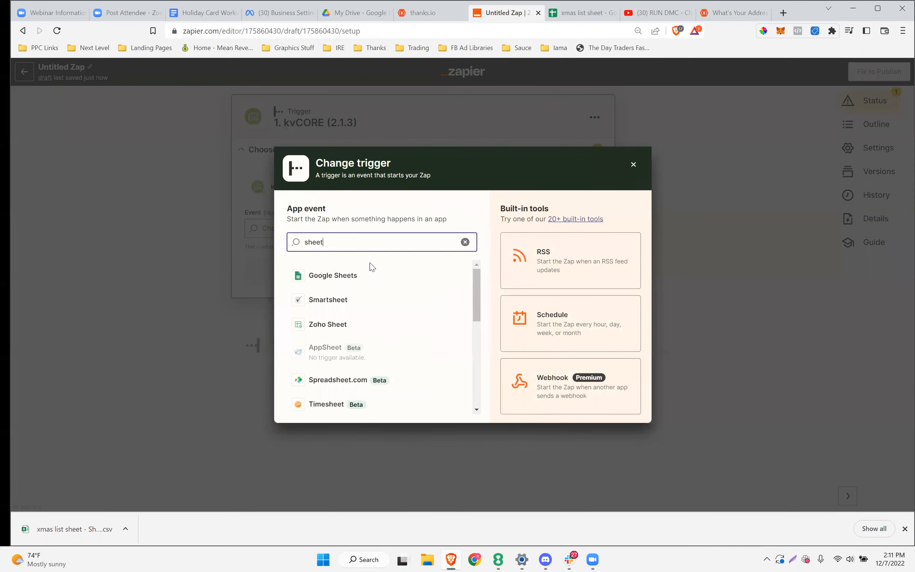
pyautogui.click(357, 276)
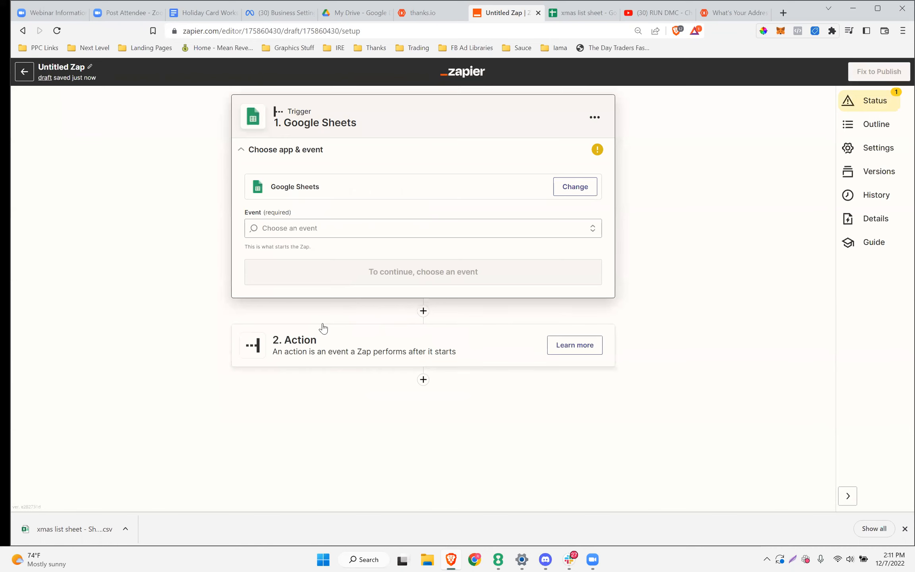
# Set the action step to thanks.io with the Add Recipient event, leaving the account unselected
pyautogui.click(397, 344)
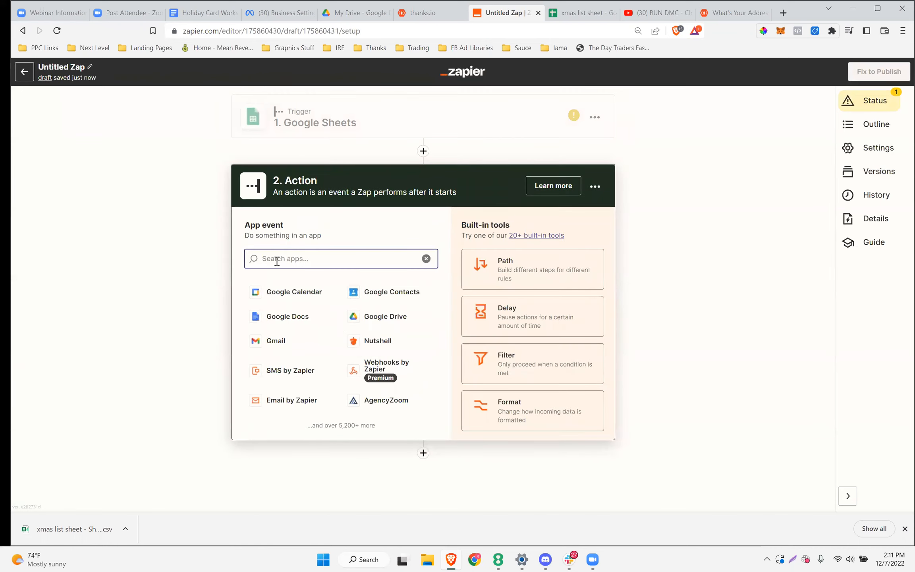
pyautogui.write('thanks')
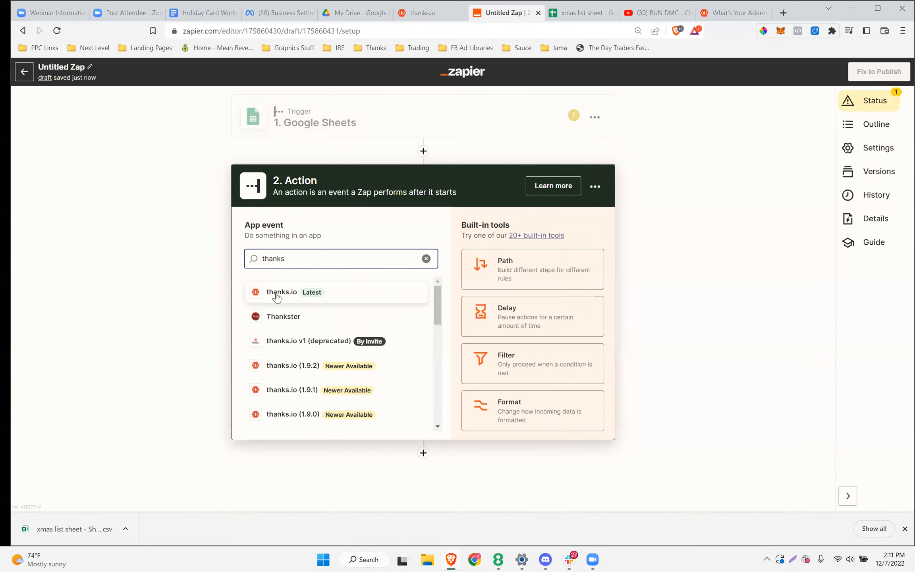
pyautogui.click(277, 298)
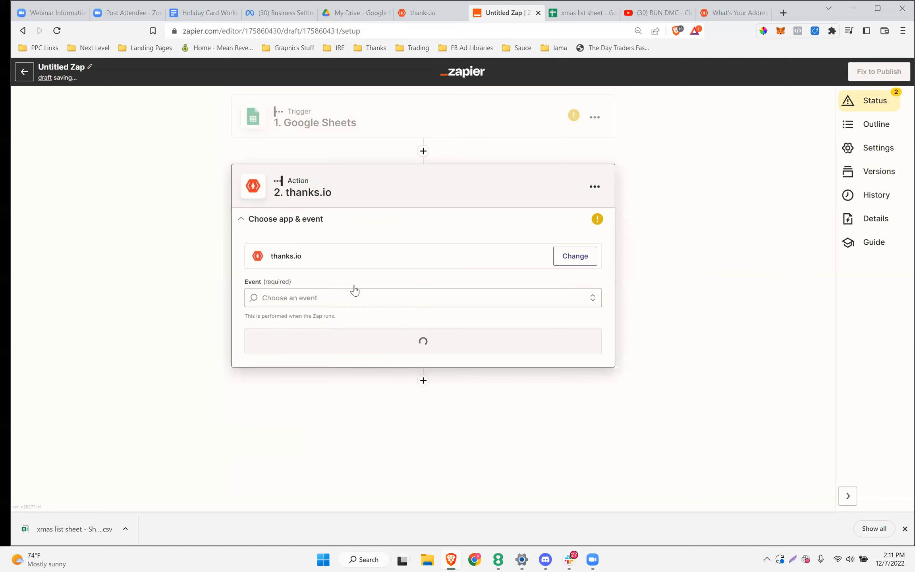
pyautogui.click(332, 293)
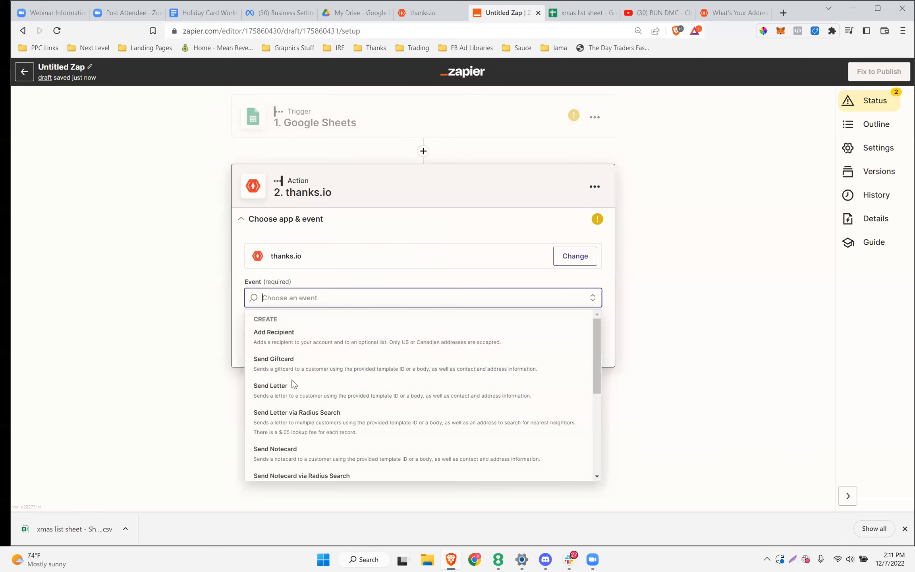
pyautogui.click(297, 342)
pyautogui.click(363, 351)
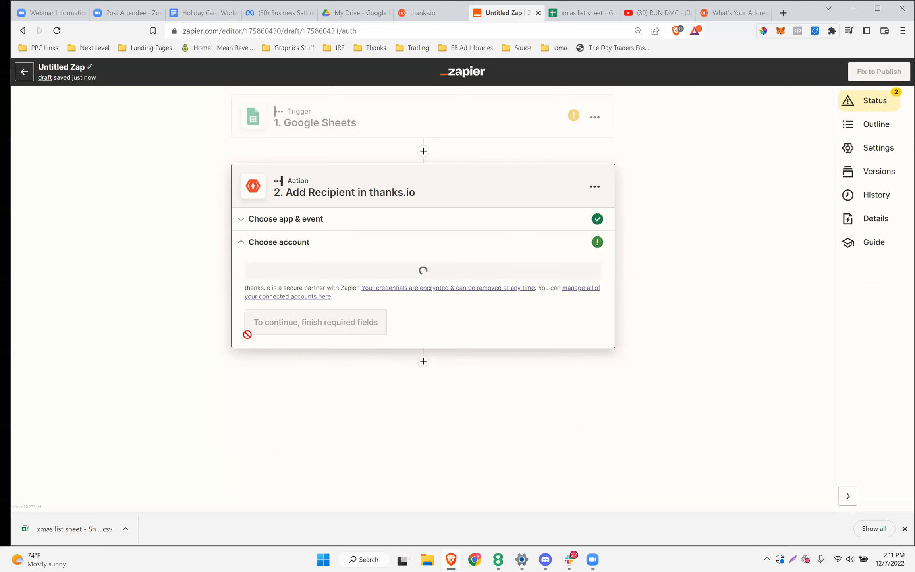
pyautogui.click(292, 282)
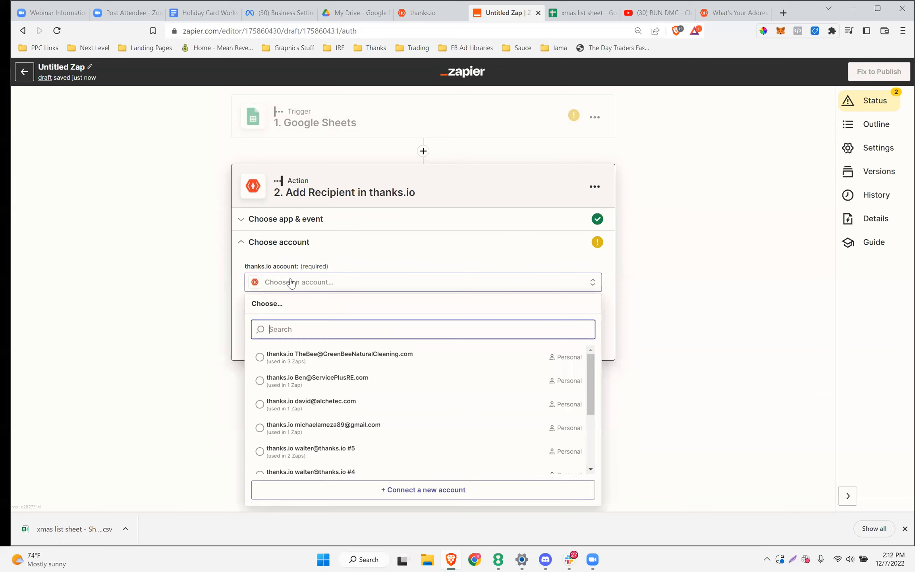
pyautogui.click(194, 435)
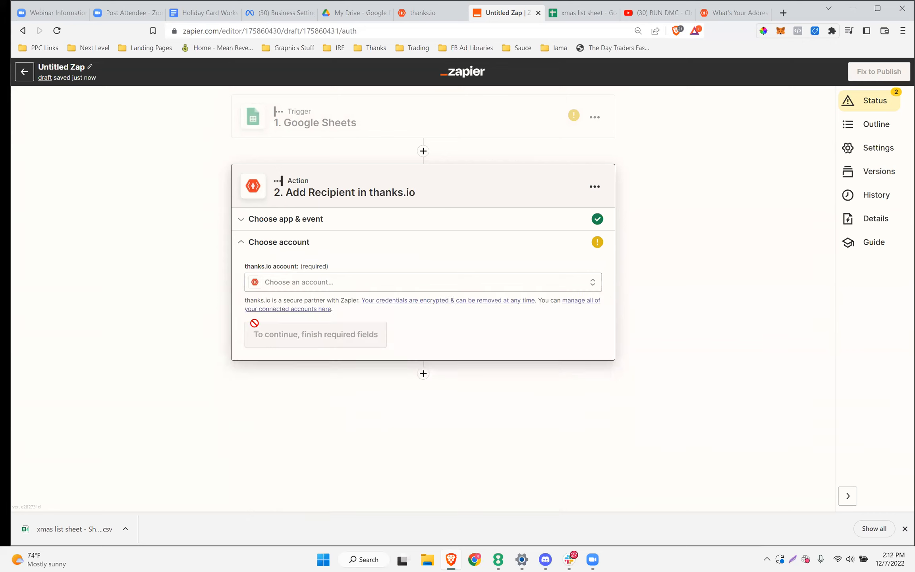
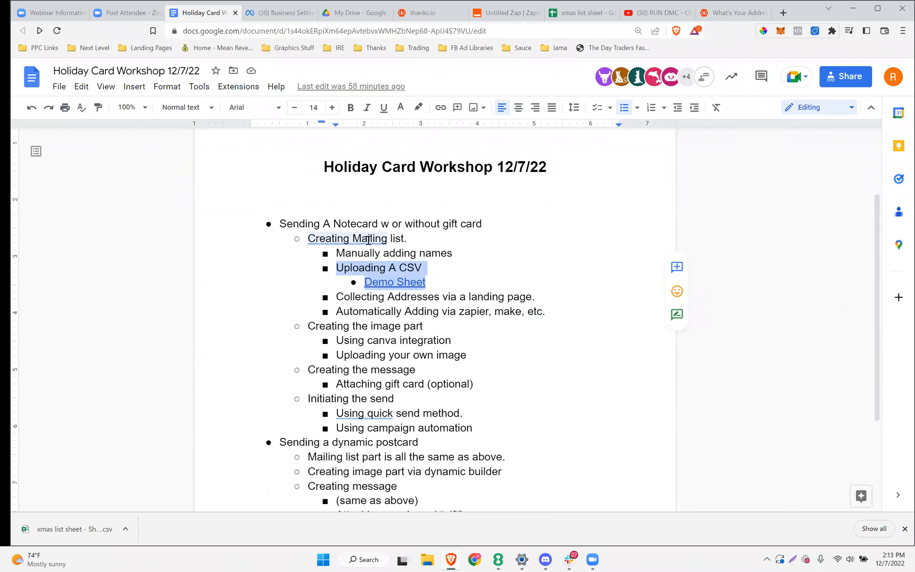
# Point out the notecard section's mailing-list bullets in the outline, then return to the thanks.io mailing list page
pyautogui.click(487, 310)
pyautogui.moveTo(549, 312); pyautogui.dragTo(279, 219)
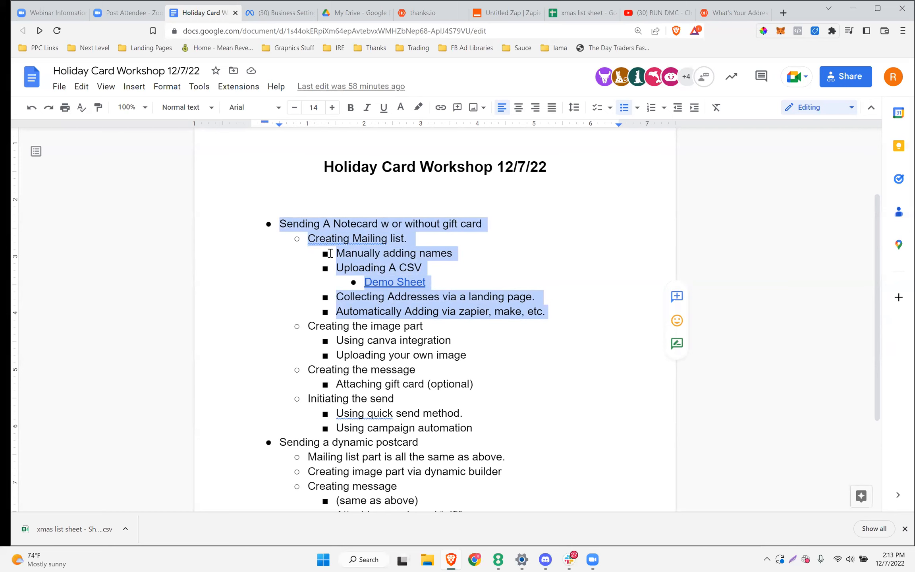
pyautogui.click(559, 246)
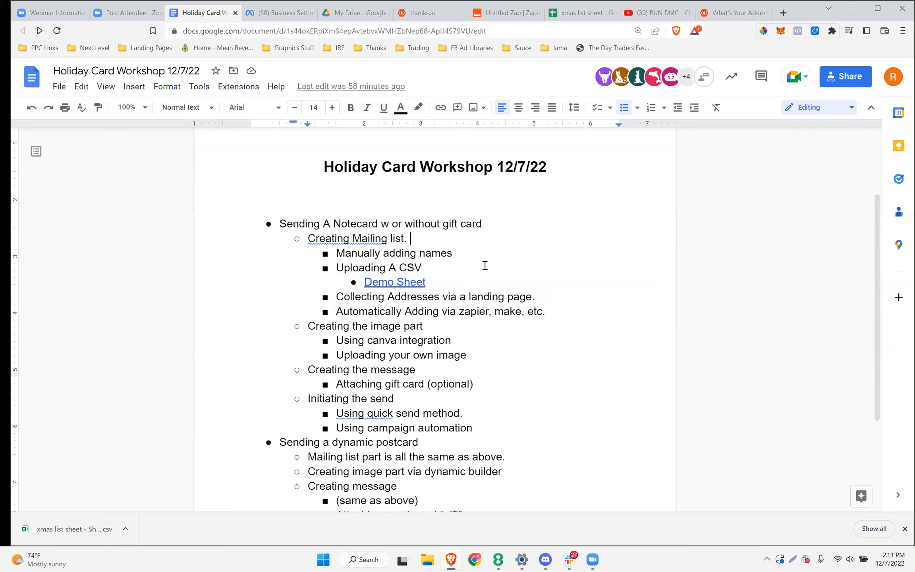
pyautogui.click(425, 18)
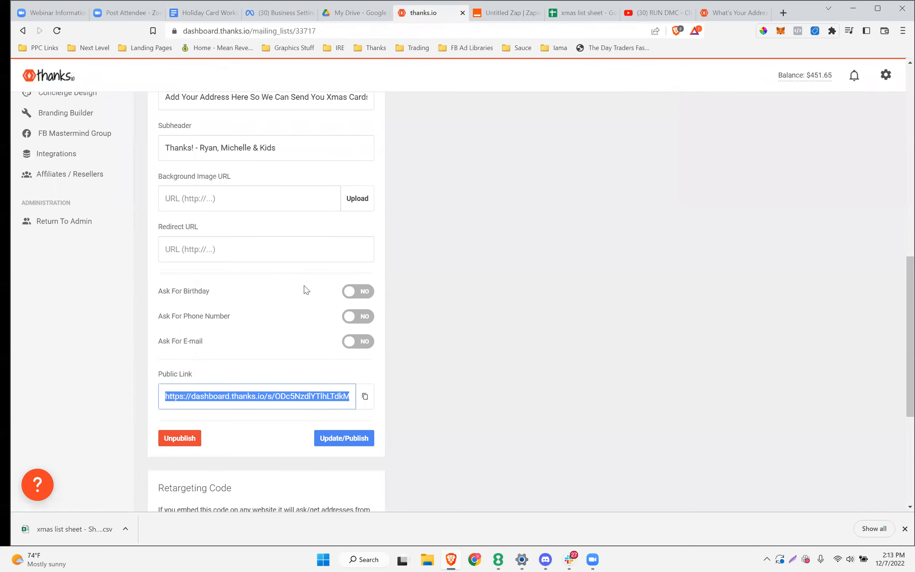
pyautogui.scroll(10, 552, 255)
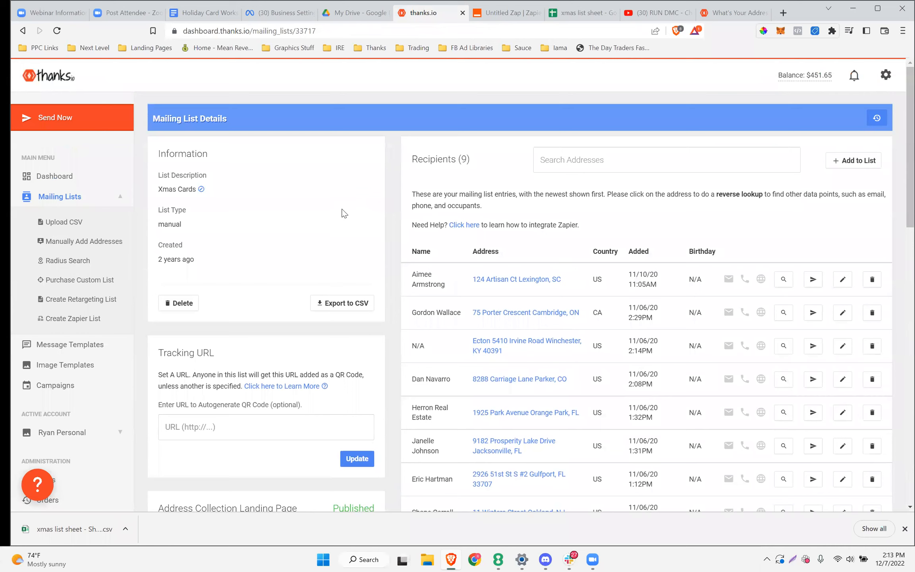
# Open the Image Templates page and browse its Postcards, Letters and Notecards / Giftcards sections
pyautogui.click(53, 366)
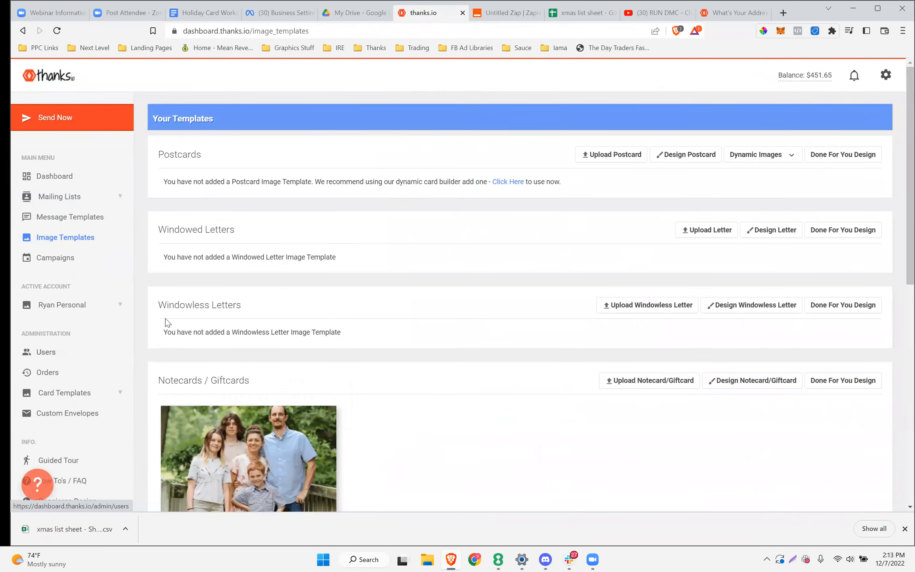
pyautogui.scroll(-5, 277, 278)
pyautogui.scroll(3, 277, 280)
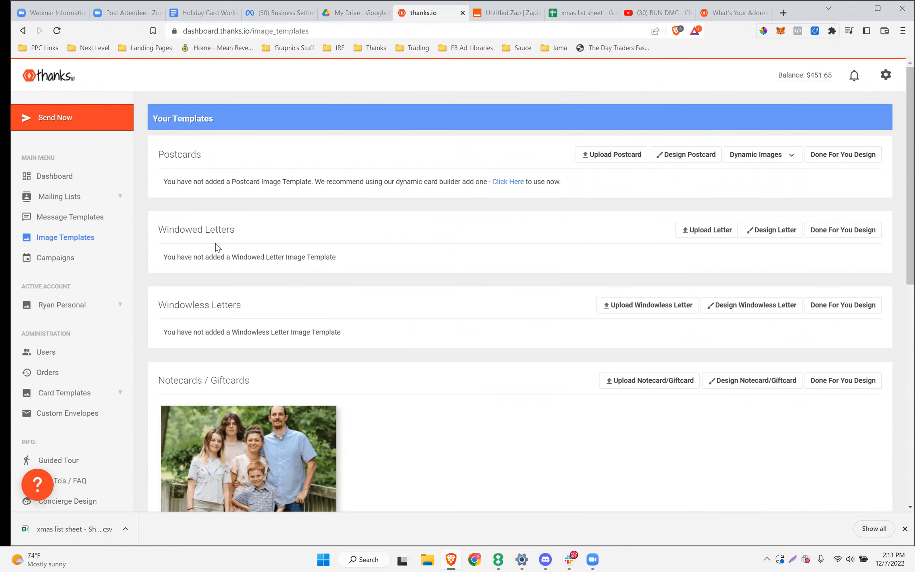
pyautogui.scroll(-1, 203, 298)
pyautogui.scroll(-1, 204, 294)
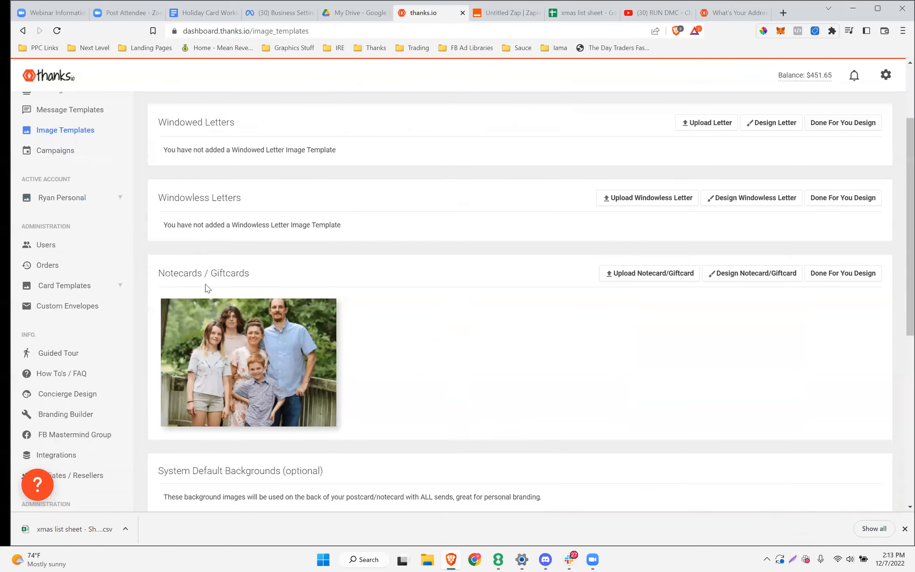
pyautogui.scroll(2, 289, 292)
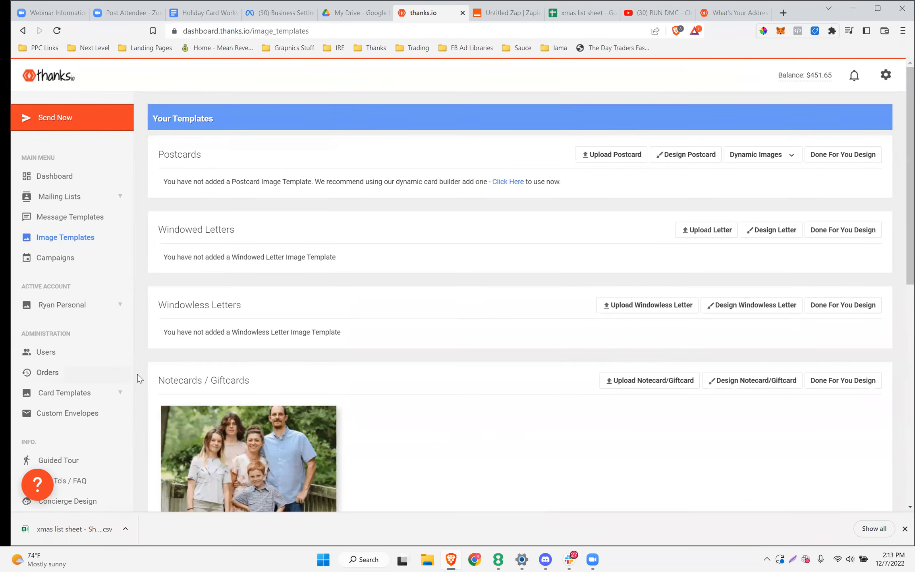
# Highlight the Notecards / Giftcards heading and start designing a new notecard image
pyautogui.moveTo(271, 386); pyautogui.dragTo(161, 381)
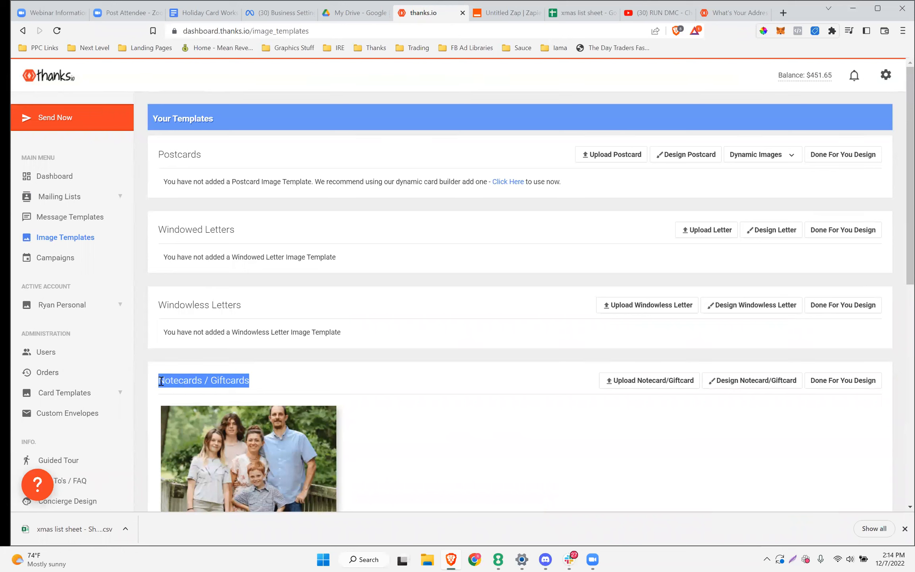
pyautogui.click(546, 386)
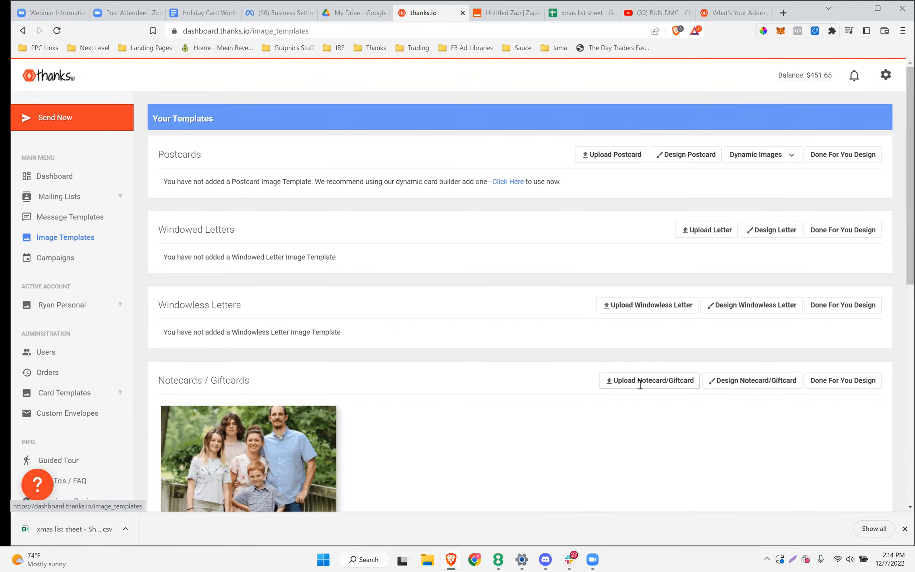
pyautogui.moveTo(696, 370); pyautogui.dragTo(693, 348)
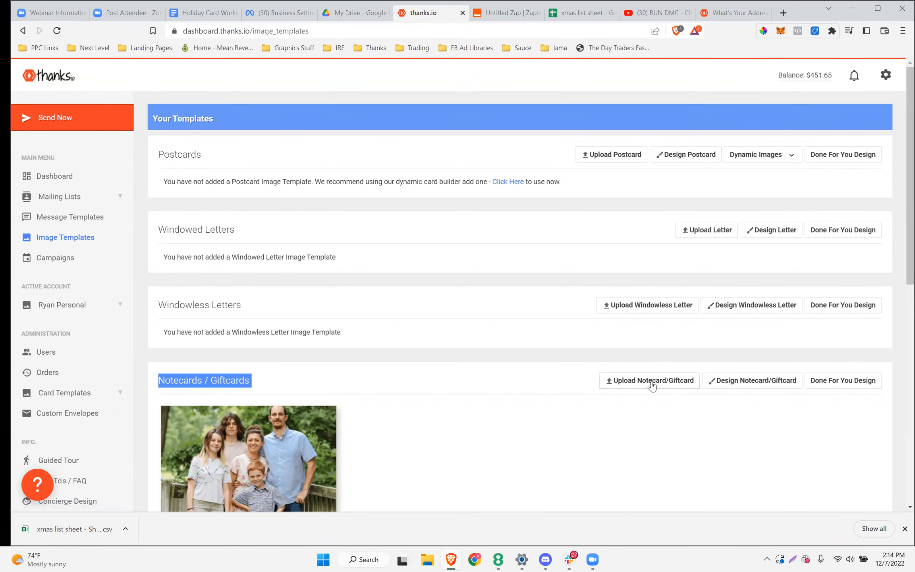
pyautogui.click(746, 382)
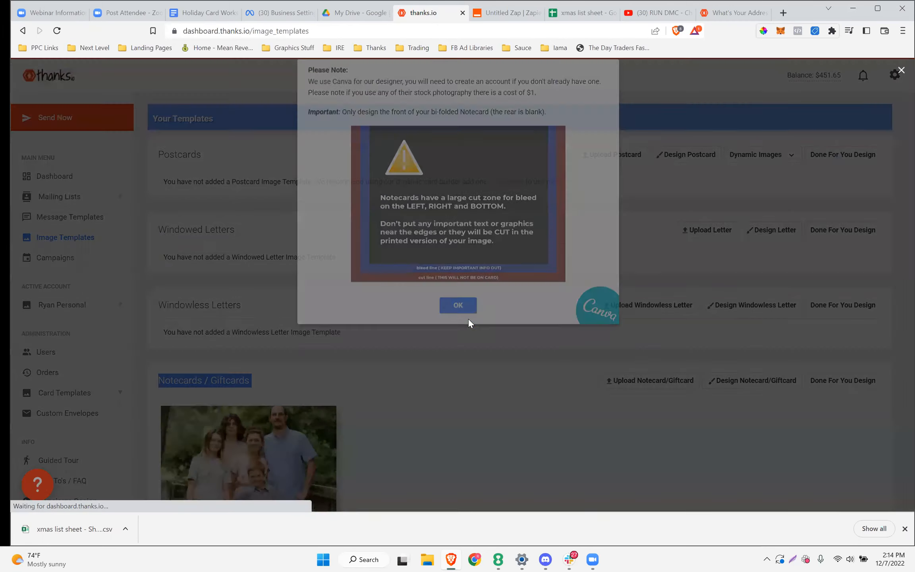
# Log in to the Canva notecard designer and search templates for 'happy holidays'
pyautogui.click(467, 318)
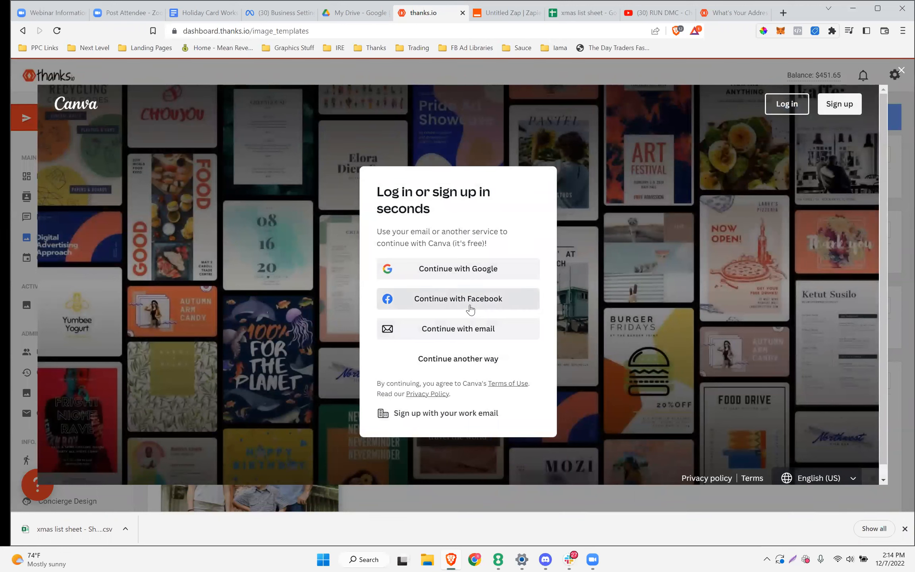
pyautogui.click(470, 310)
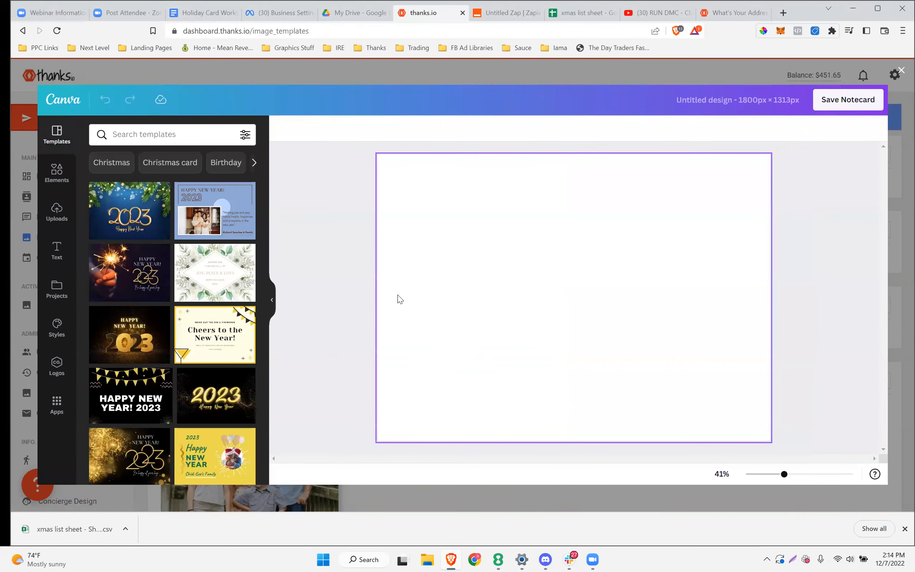
pyautogui.click(158, 132)
pyautogui.write('h')
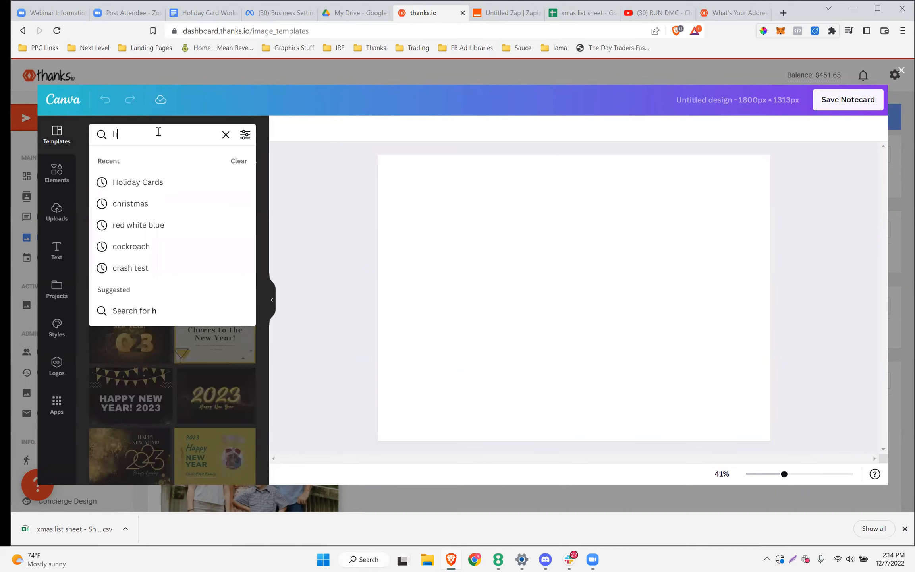
pyautogui.write('appy holidays')
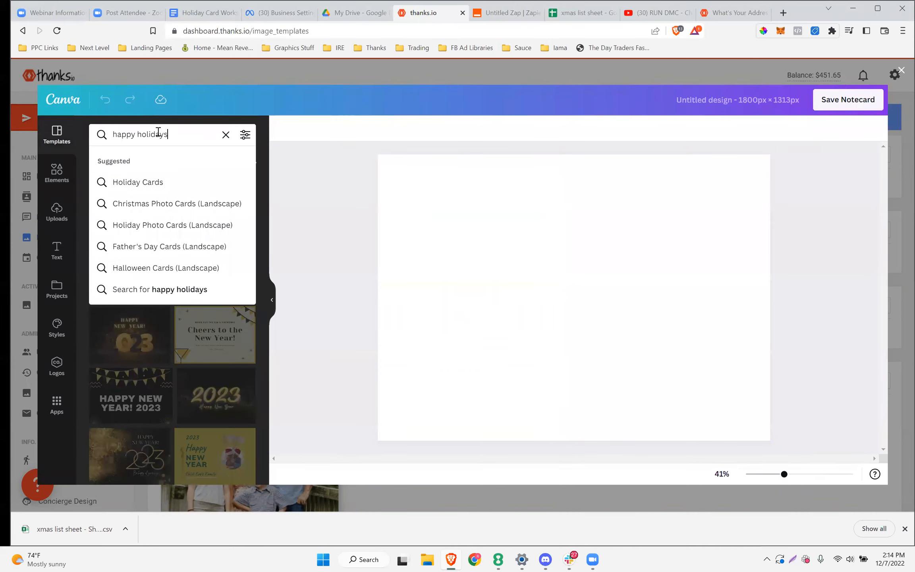
pyautogui.click(145, 181)
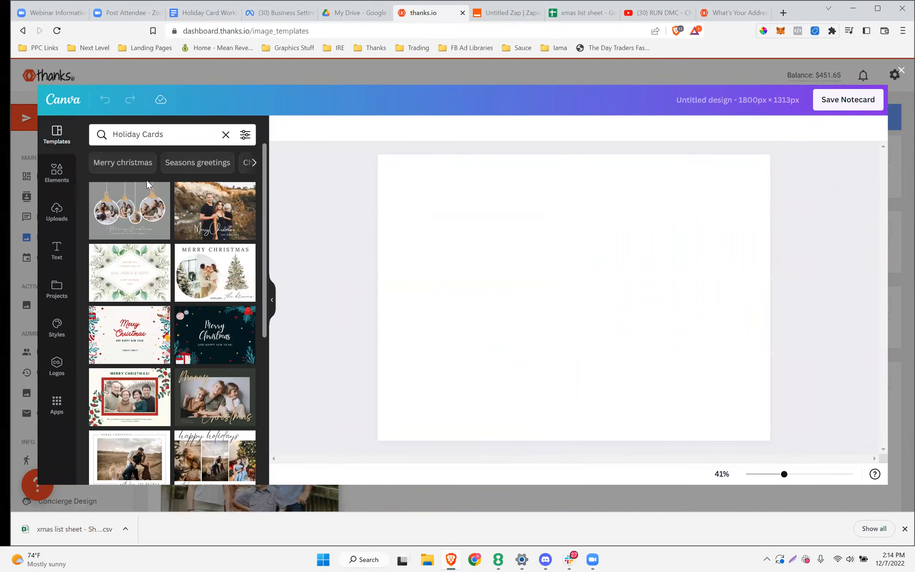
# Apply the dark Merry Christmas template and save it as a notecard image
pyautogui.scroll(-1, 179, 283)
pyautogui.click(185, 265)
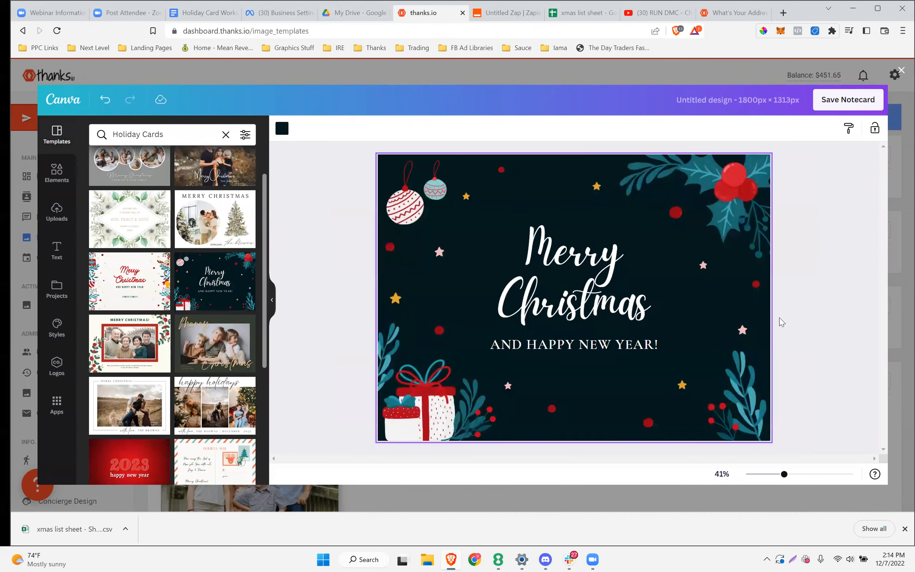
pyautogui.click(551, 280)
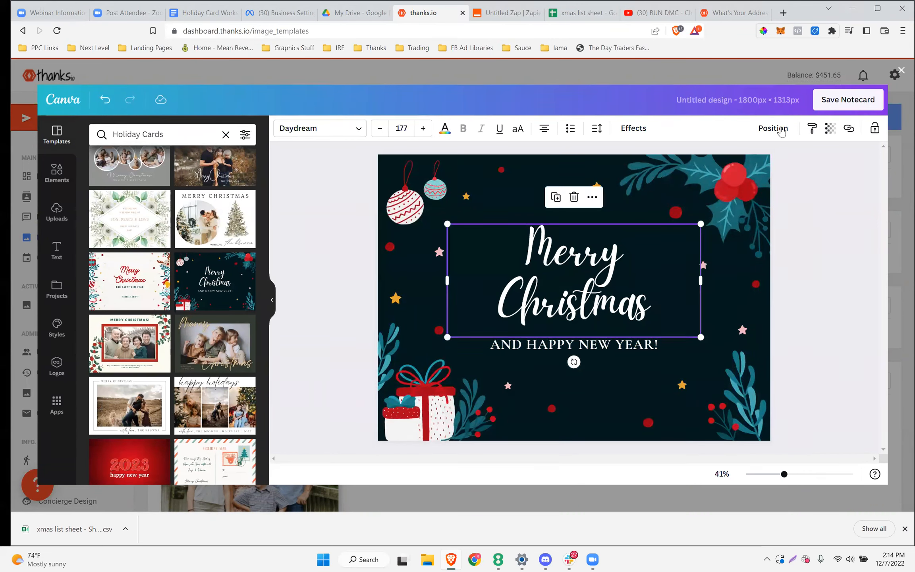
pyautogui.click(838, 97)
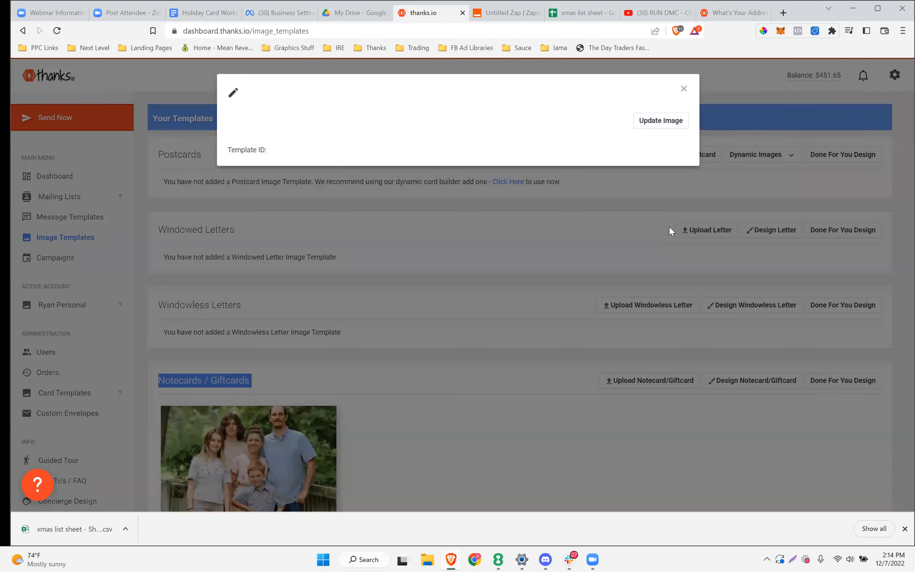
# Close the saved template's details and start a new notecard image upload named 'Funny Pic'
pyautogui.click(684, 87)
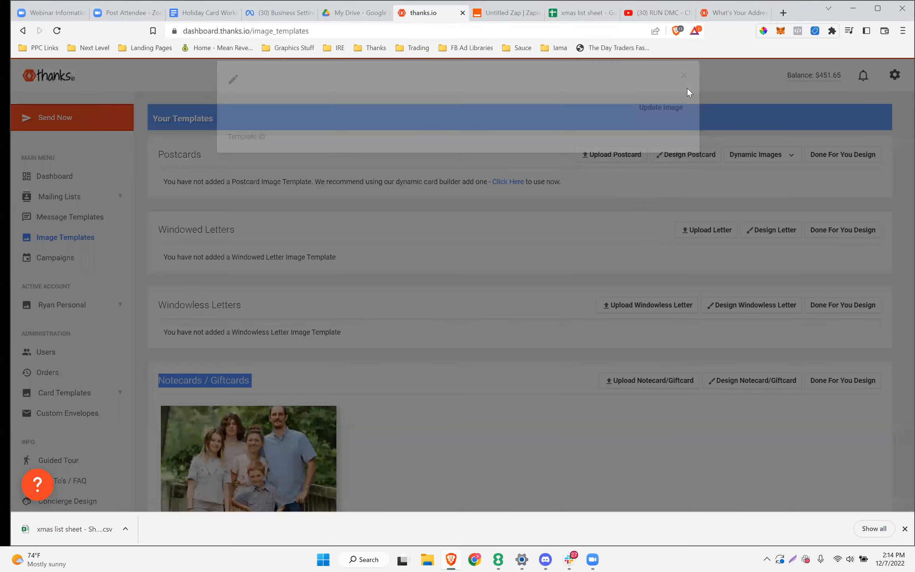
pyautogui.scroll(-5, 617, 269)
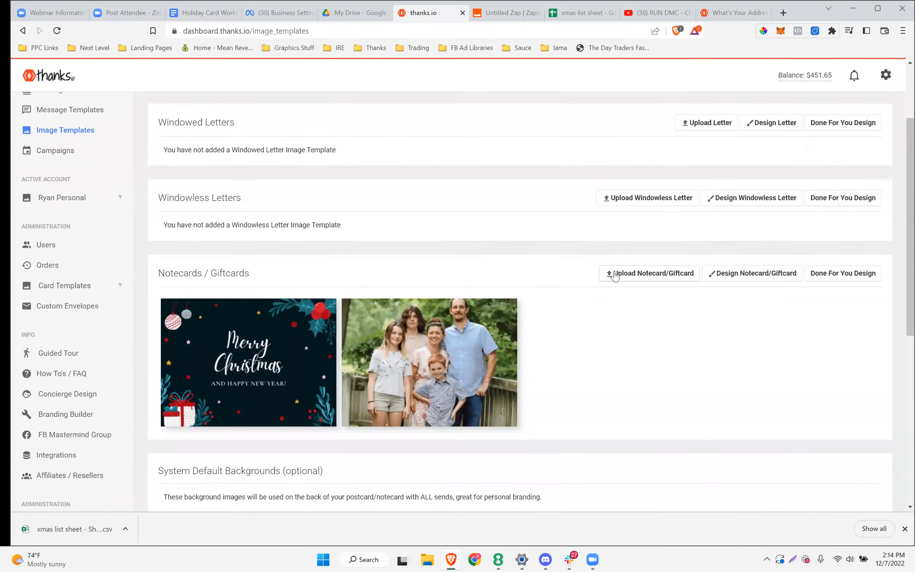
pyautogui.moveTo(250, 285)
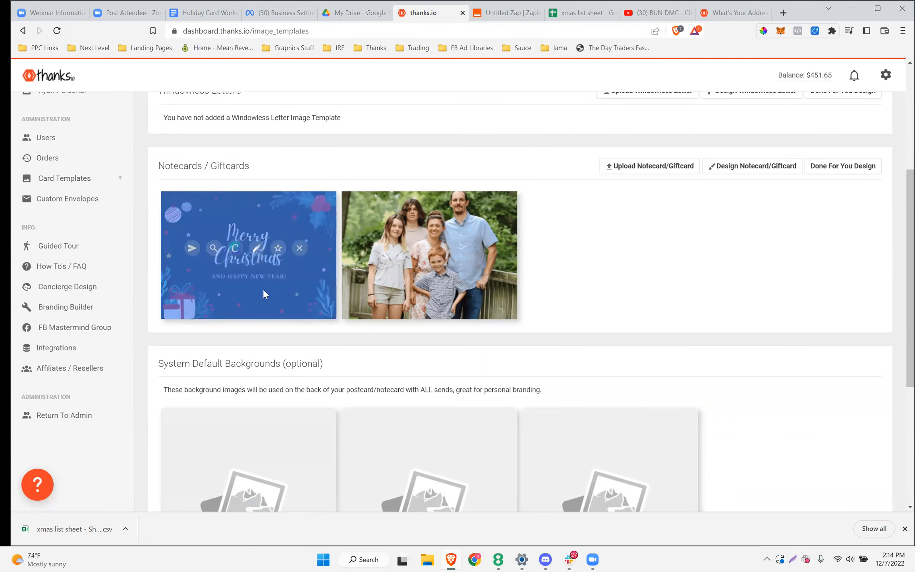
pyautogui.click(650, 168)
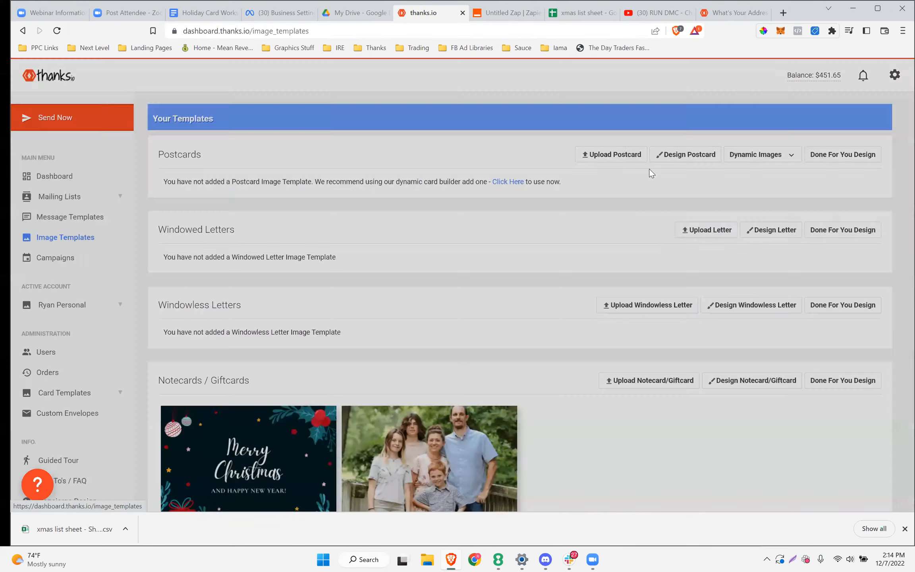
pyautogui.click(351, 145)
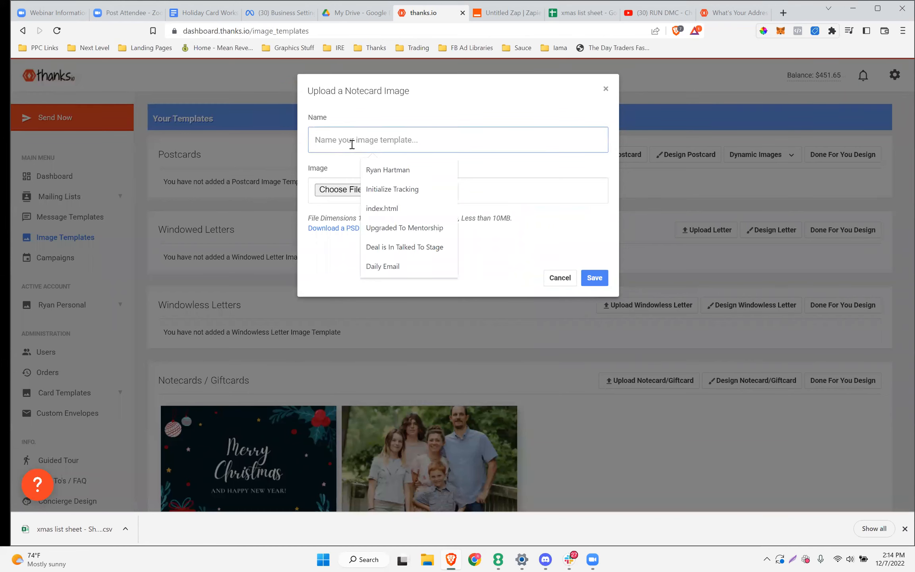
pyautogui.write('Funny')
# Attach christmasphoto.png from the desktop, accept the crop warning, and preview the uploaded image
pyautogui.click(339, 192)
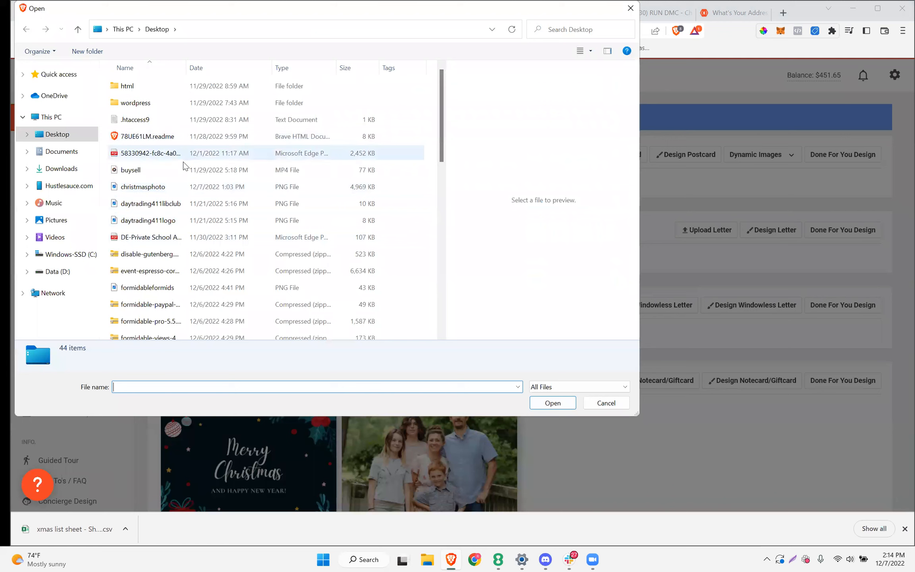
pyautogui.click(218, 67)
pyautogui.click(159, 136)
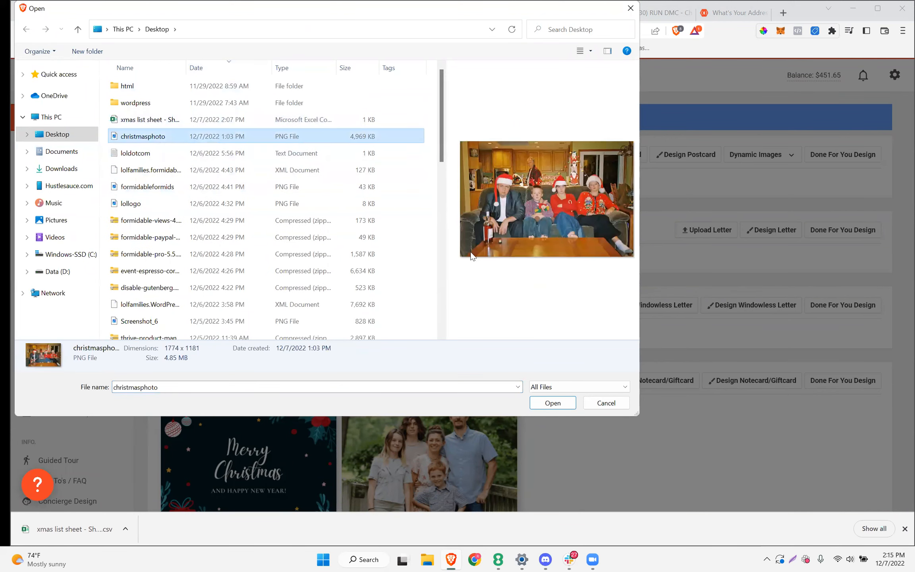
pyautogui.click(560, 405)
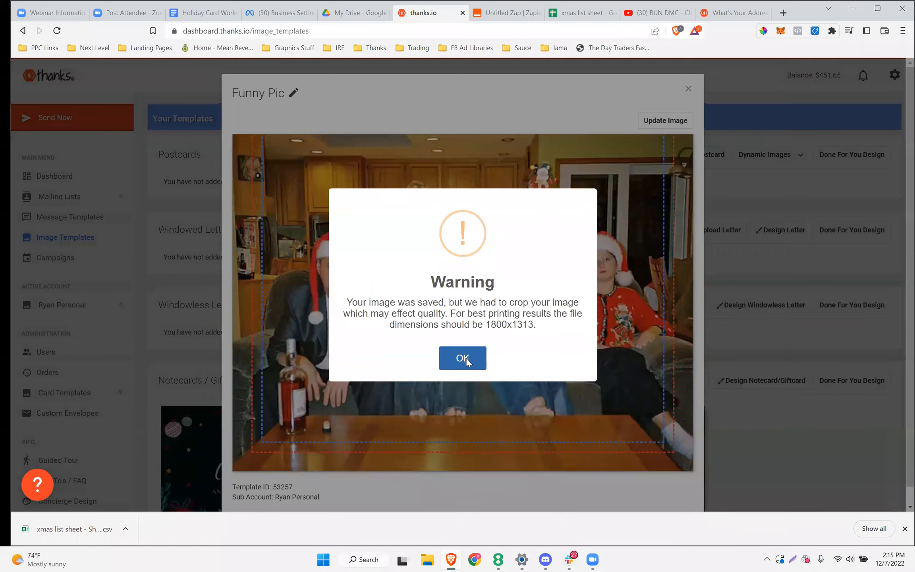
pyautogui.click(464, 359)
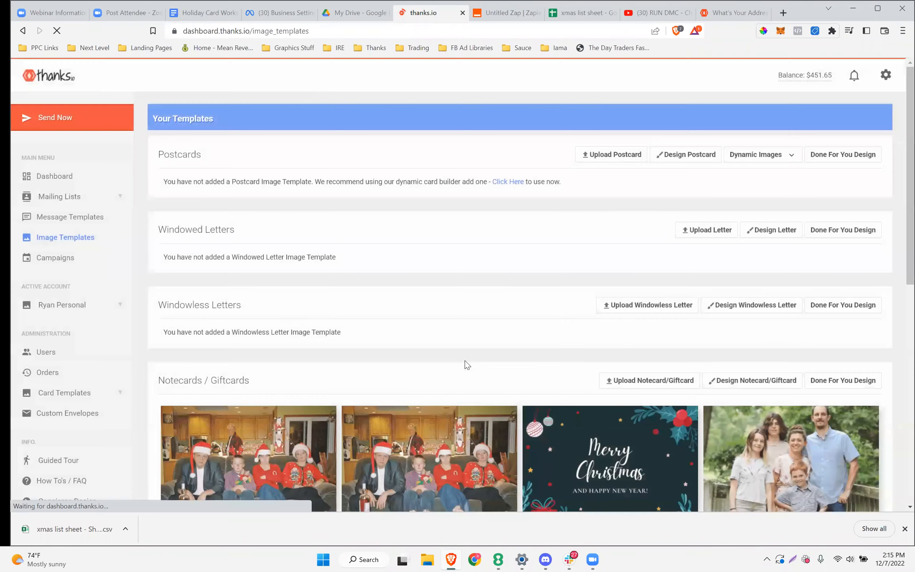
pyautogui.scroll(-3, 413, 225)
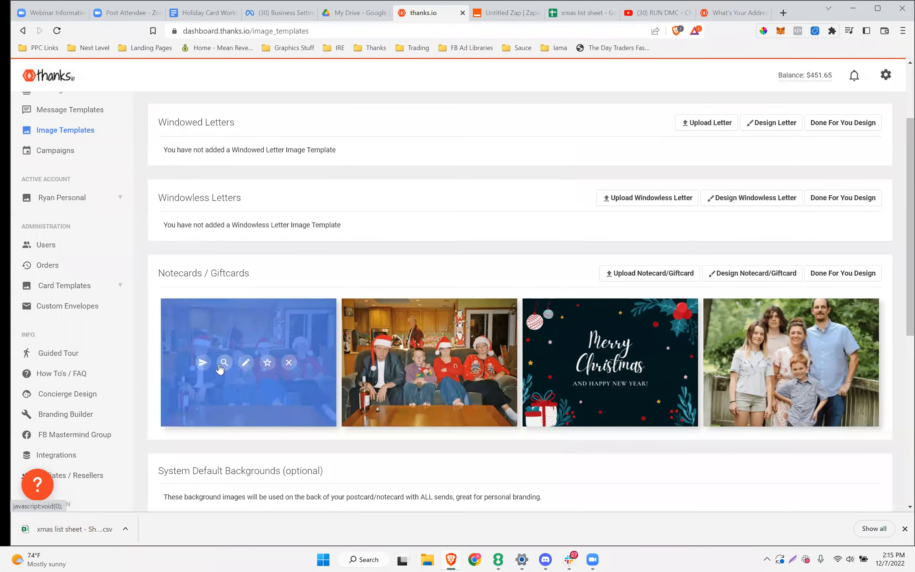
pyautogui.click(221, 364)
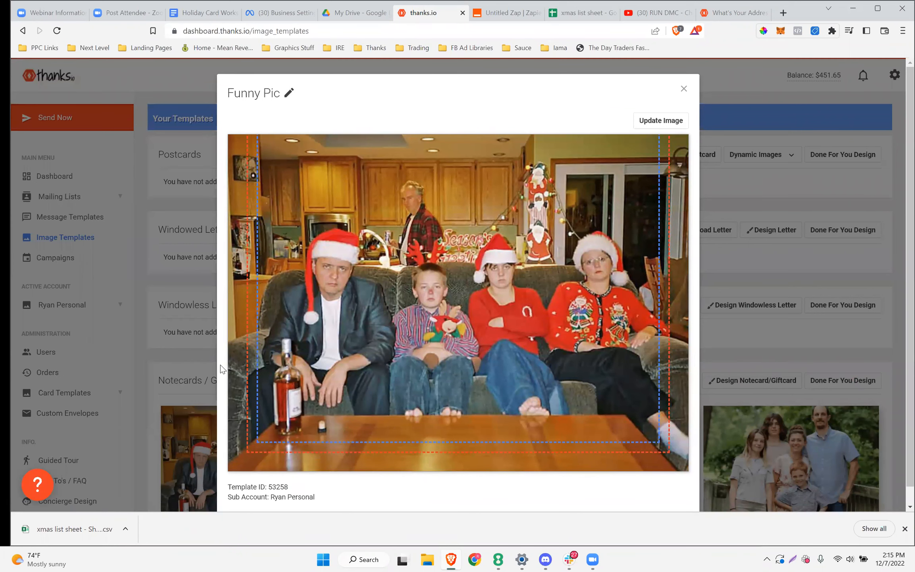
# Close the Funny Pic preview and go to the empty Message Templates page
pyautogui.scroll(-1, 414, 312)
pyautogui.scroll(1, 414, 312)
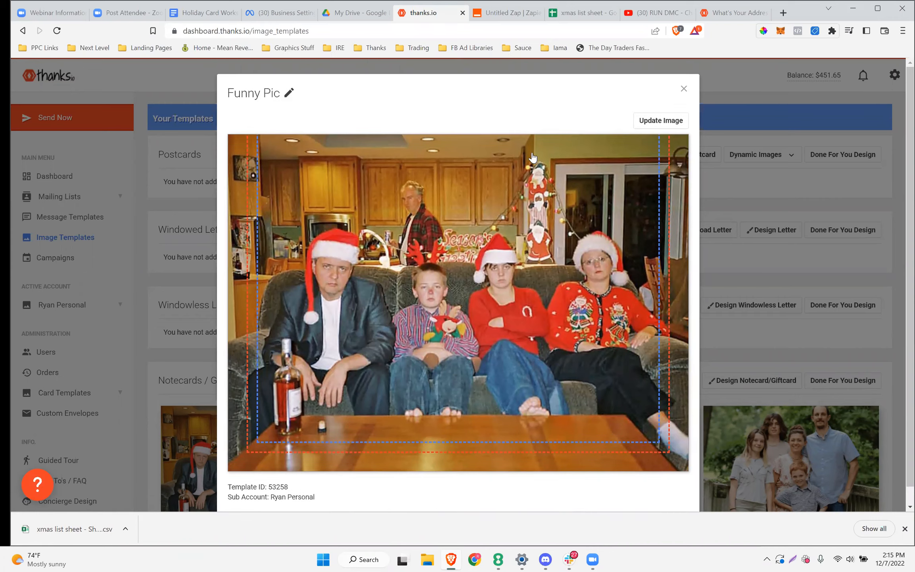
pyautogui.click(683, 89)
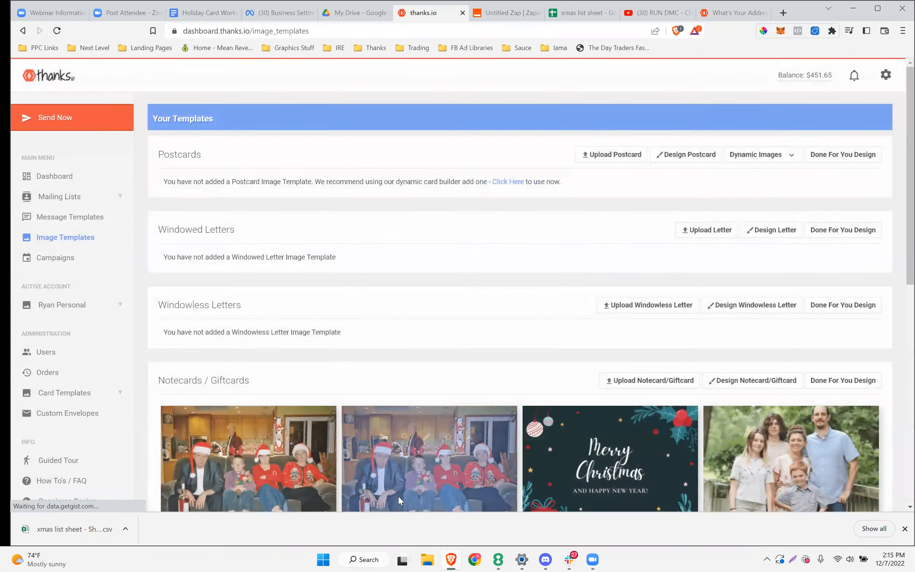
pyautogui.scroll(-4, 323, 387)
pyautogui.scroll(1, 318, 384)
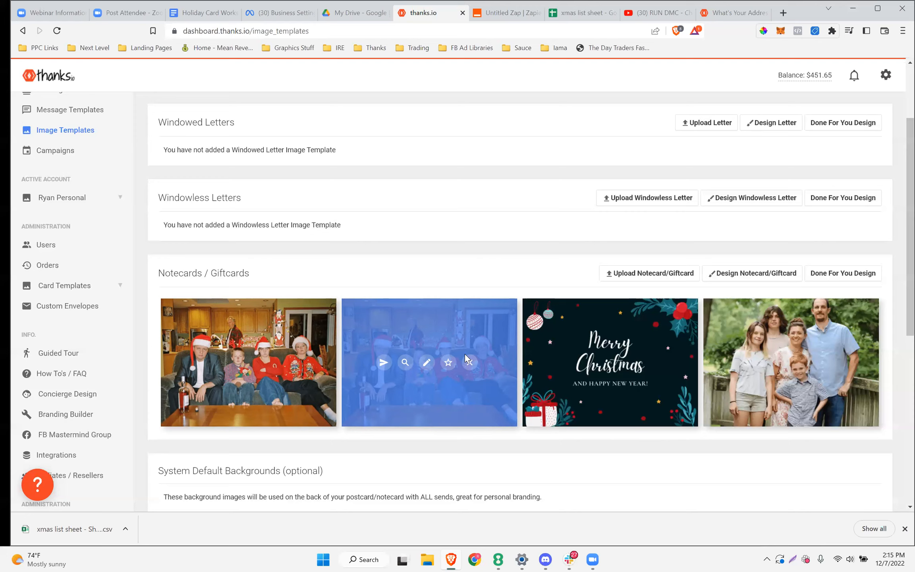
pyautogui.scroll(-3, 604, 370)
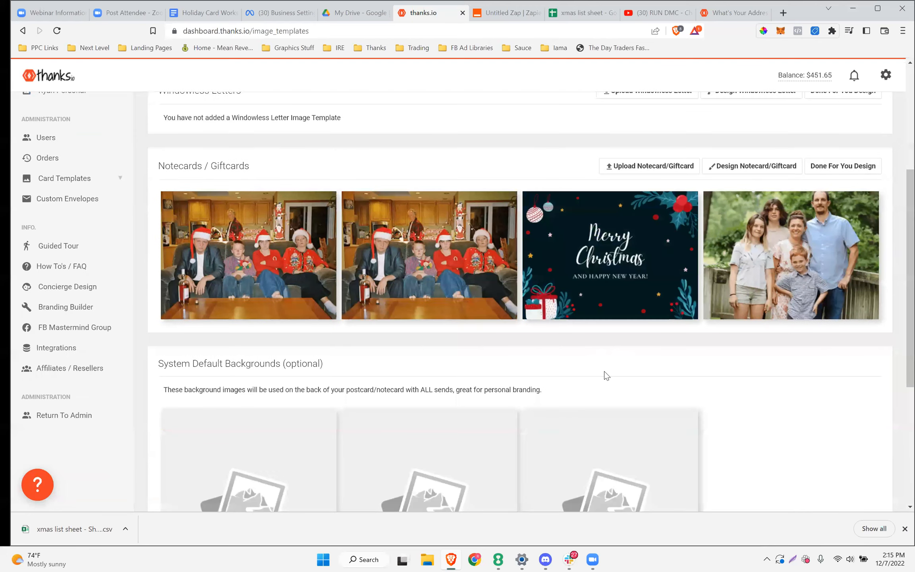
pyautogui.scroll(3, 604, 373)
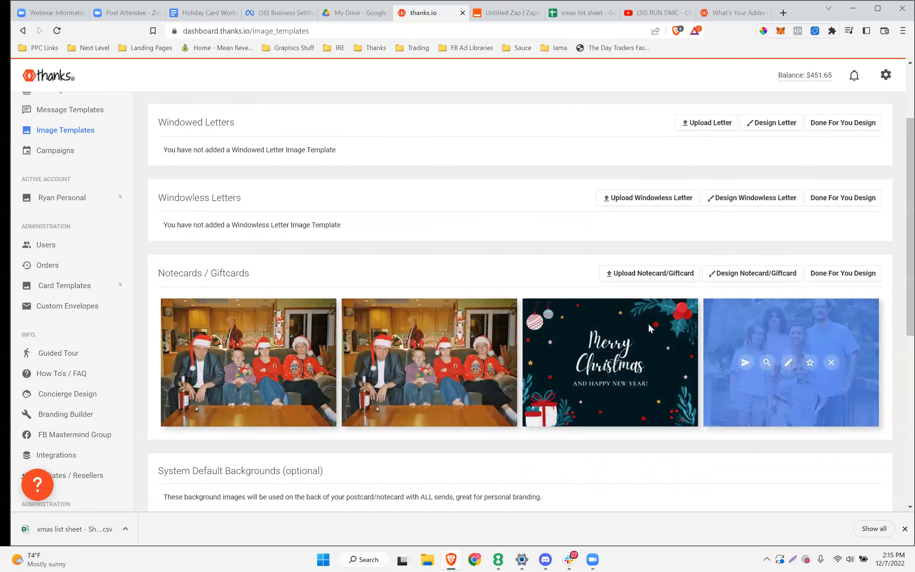
pyautogui.scroll(3, 327, 250)
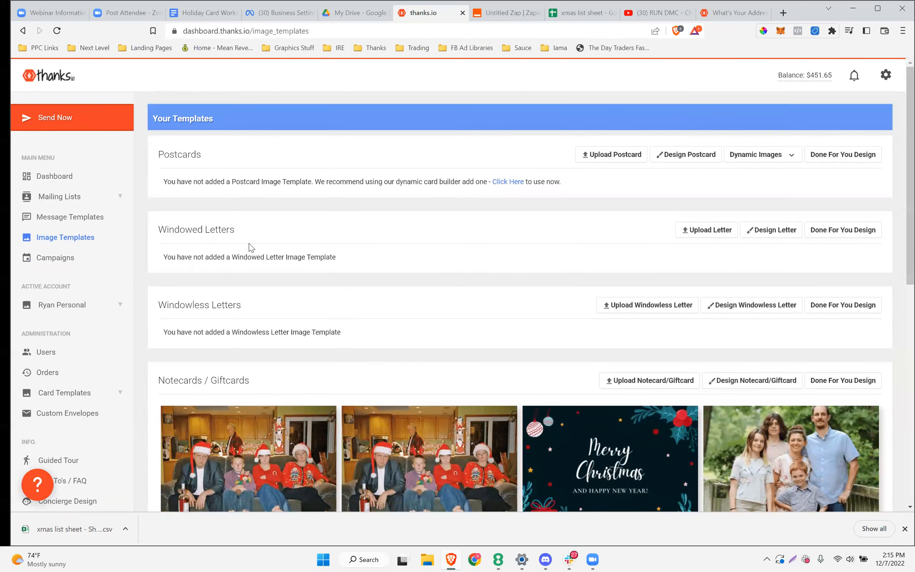
pyautogui.click(64, 221)
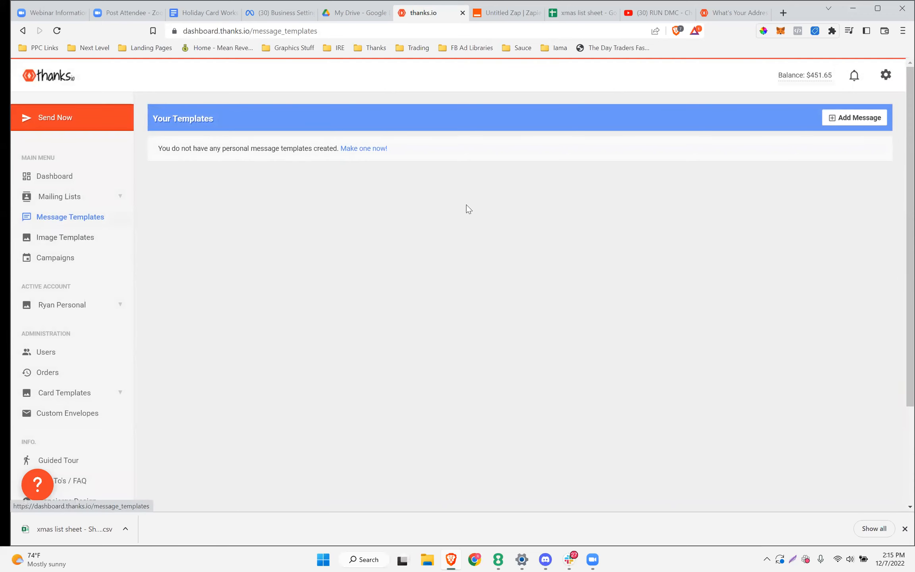
# Start a new message template and set its type to Notecard
pyautogui.click(864, 118)
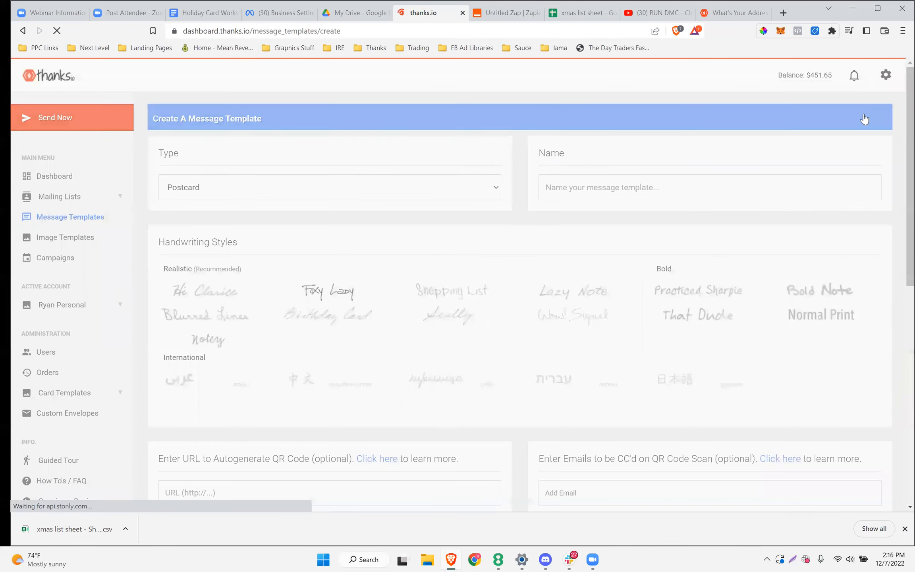
pyautogui.click(232, 187)
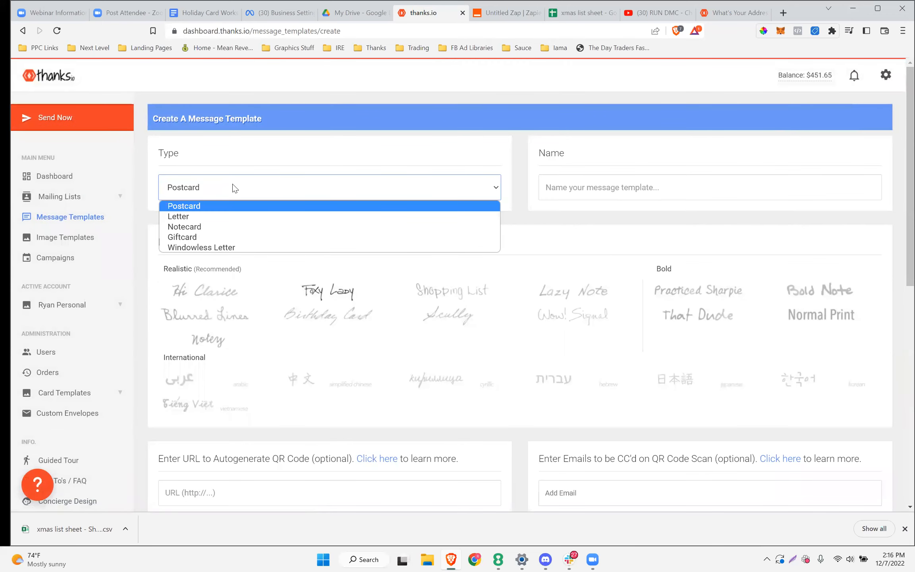
pyautogui.click(190, 227)
pyautogui.scroll(-10, 352, 223)
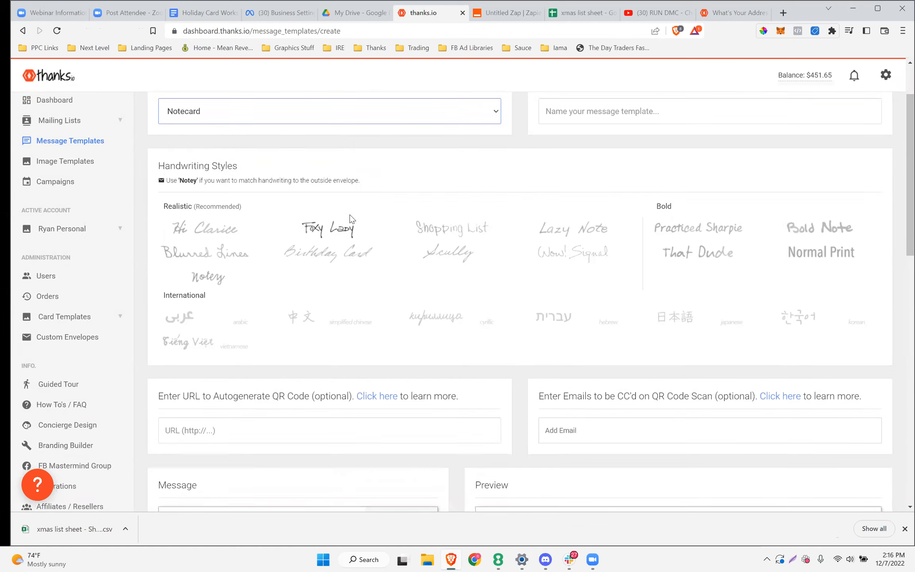
pyautogui.scroll(15, 351, 219)
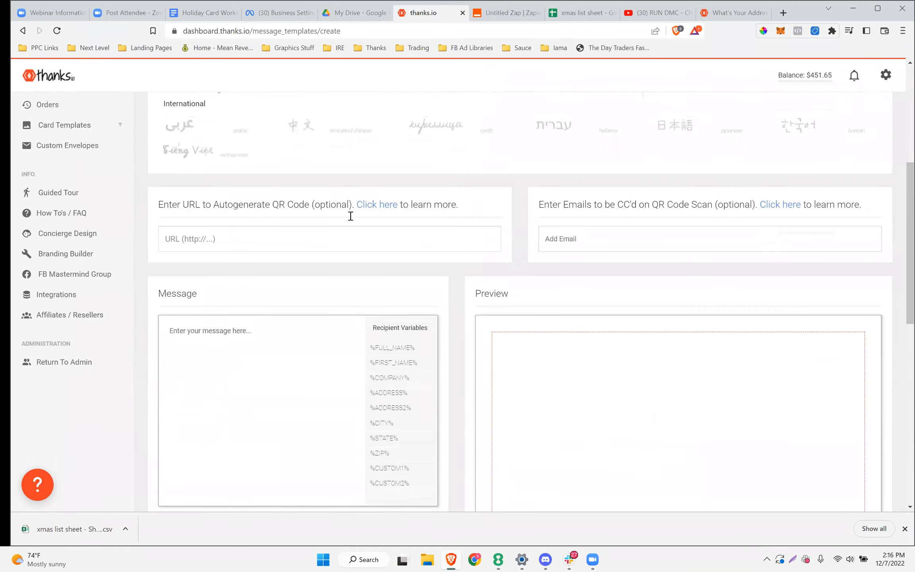
pyautogui.scroll(-15, 351, 219)
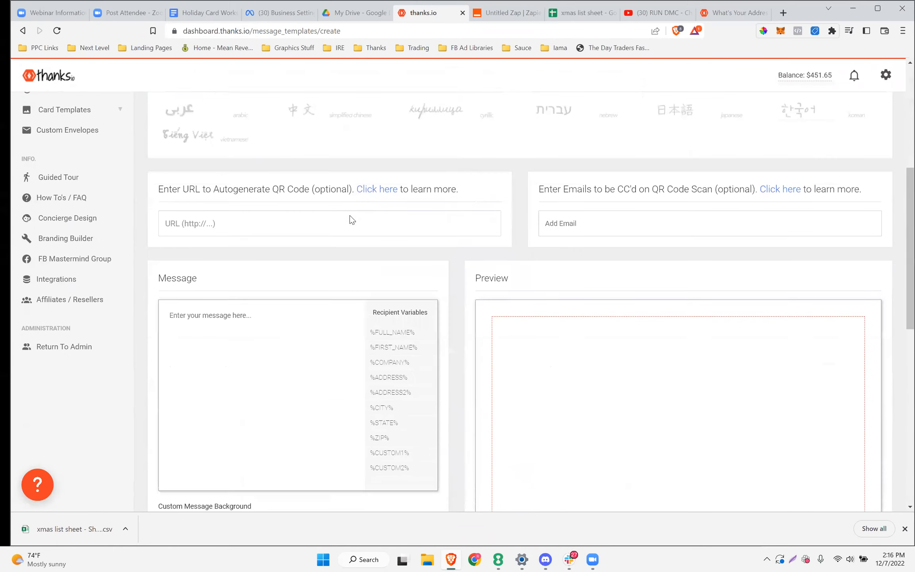
pyautogui.scroll(2, 351, 216)
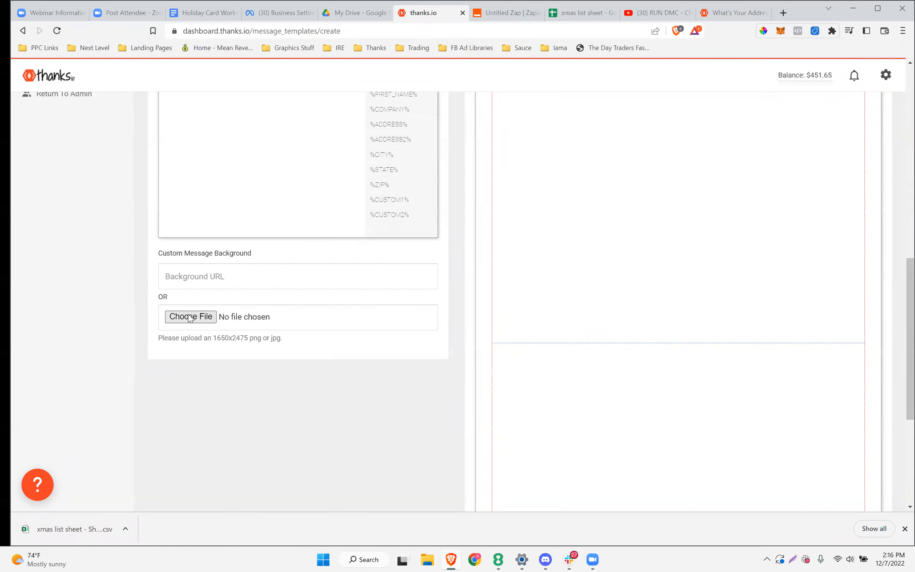
pyautogui.moveTo(251, 254); pyautogui.dragTo(195, 255)
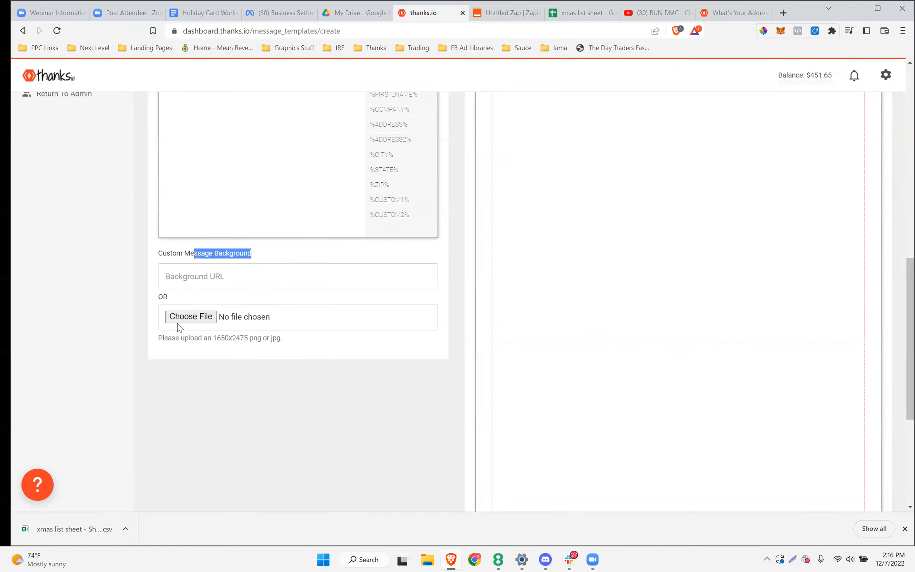
pyautogui.scroll(-1, 340, 333)
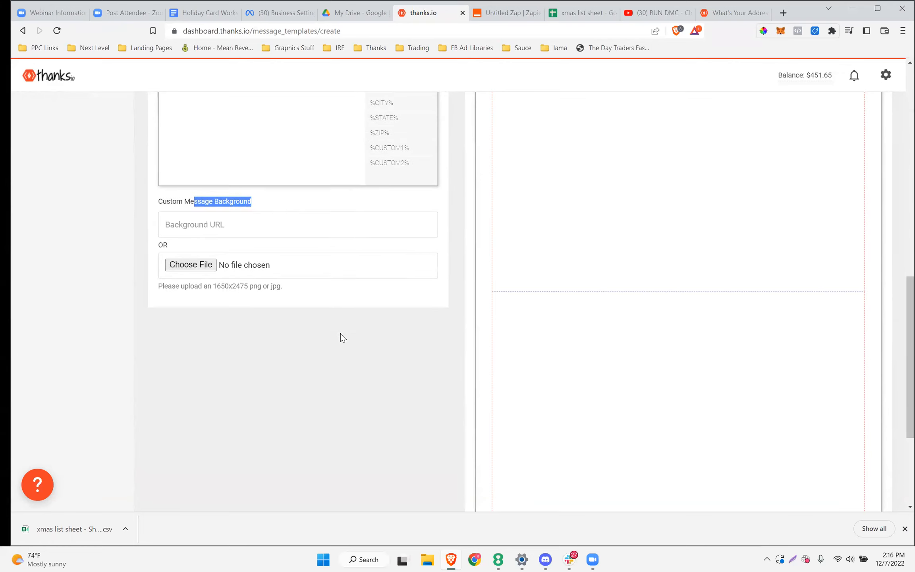
pyautogui.scroll(3, 341, 333)
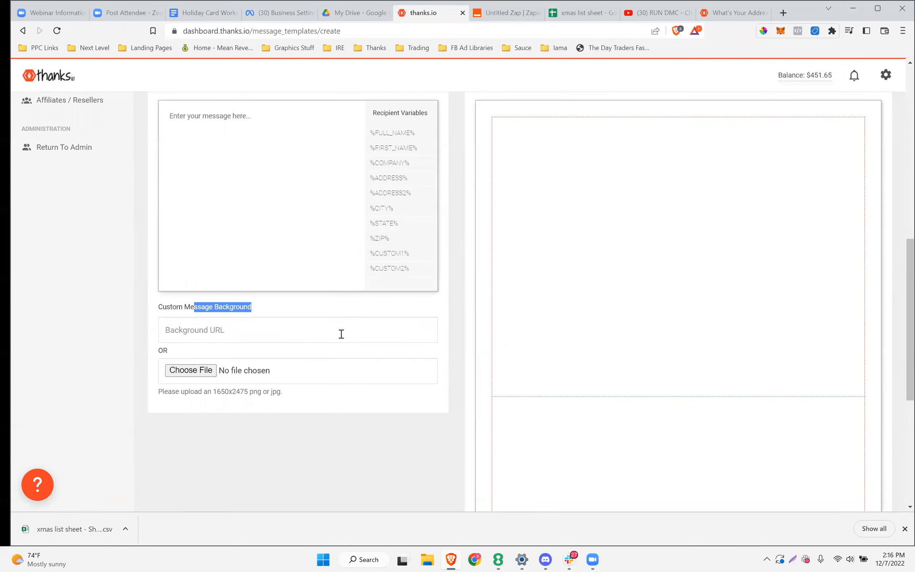
pyautogui.scroll(-2, 232, 385)
pyautogui.scroll(2, 211, 372)
pyautogui.scroll(-5, 711, 337)
pyautogui.scroll(10, 710, 337)
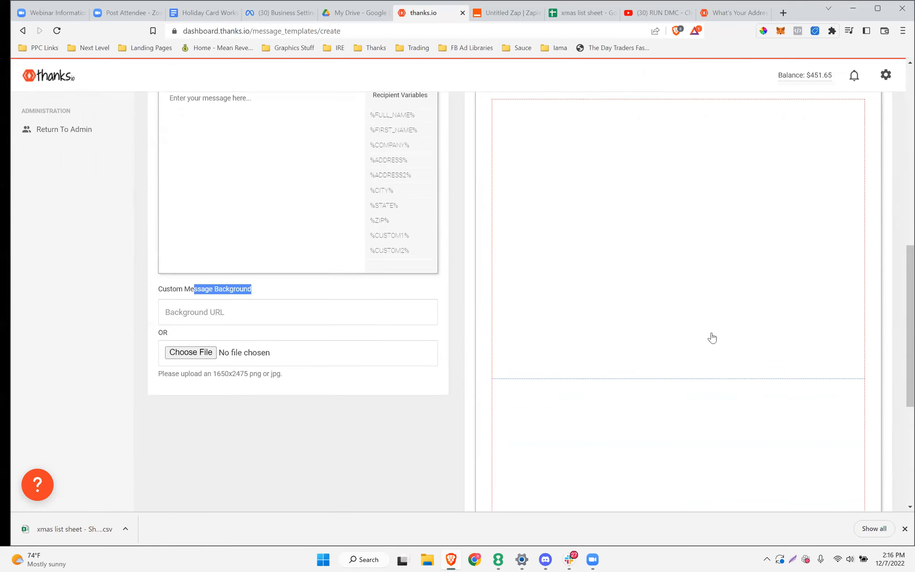
pyautogui.scroll(3, 712, 335)
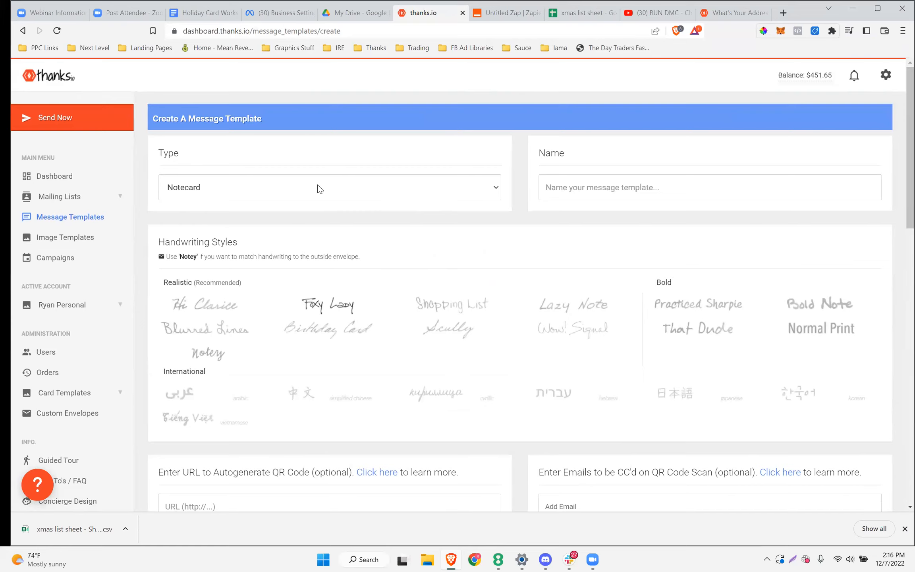
pyautogui.scroll(-5, 318, 261)
pyautogui.click(223, 297)
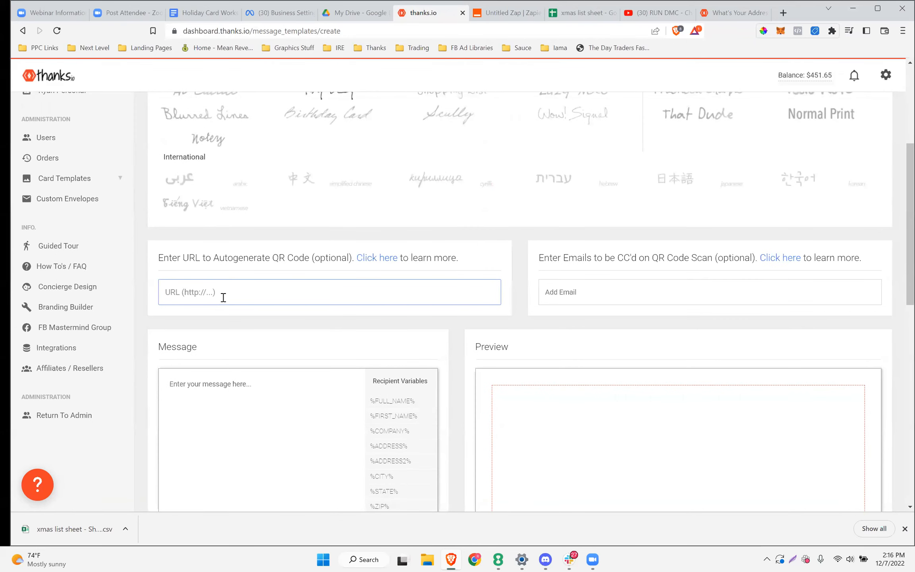
pyautogui.write('http://')
pyautogui.click(203, 293)
pyautogui.write('youtube.com')
pyautogui.scroll(-6, 276, 382)
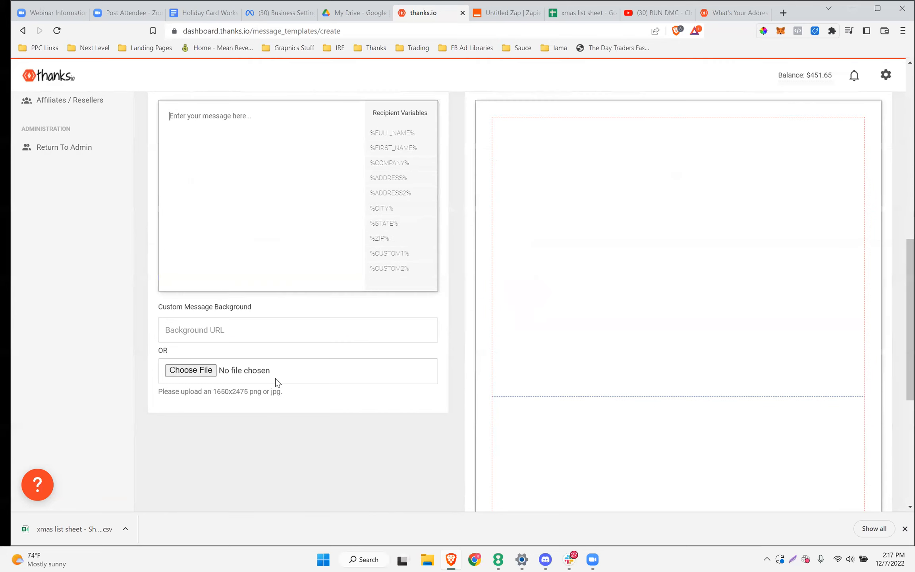
# Type the test message 'dfgs' and check the handwriting preview with its QR code
pyautogui.click(247, 251)
pyautogui.write('dfgs')
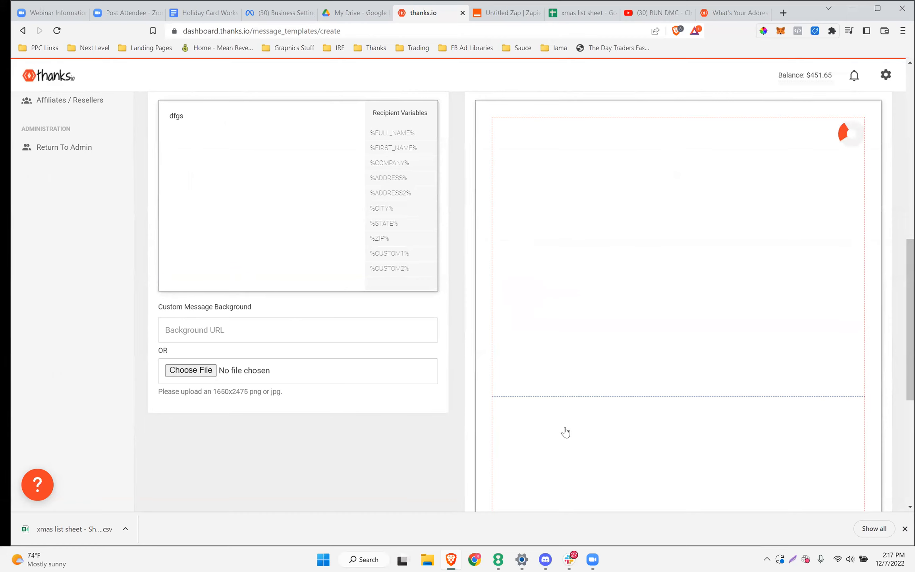
pyautogui.scroll(-3, 564, 431)
pyautogui.scroll(-3, 566, 432)
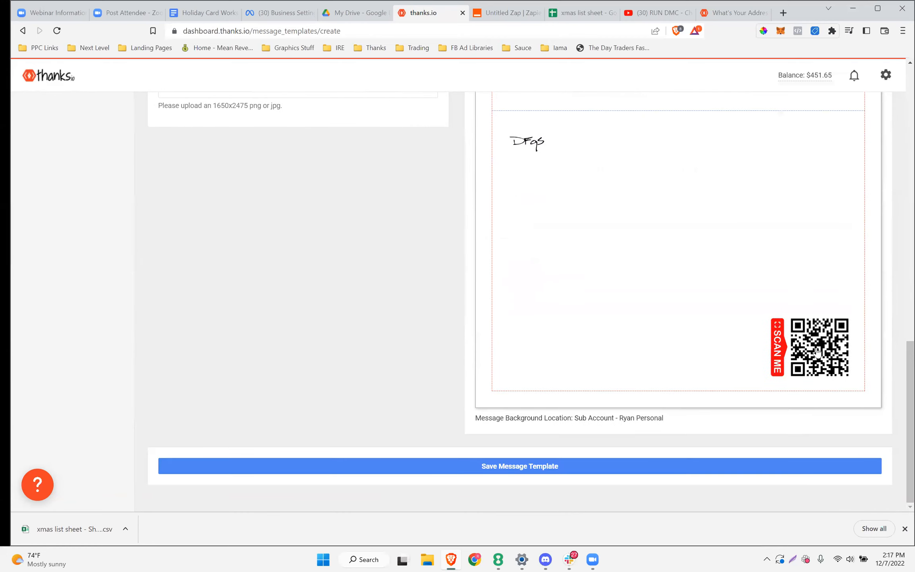
pyautogui.scroll(4, 366, 373)
pyautogui.scroll(-1, 368, 373)
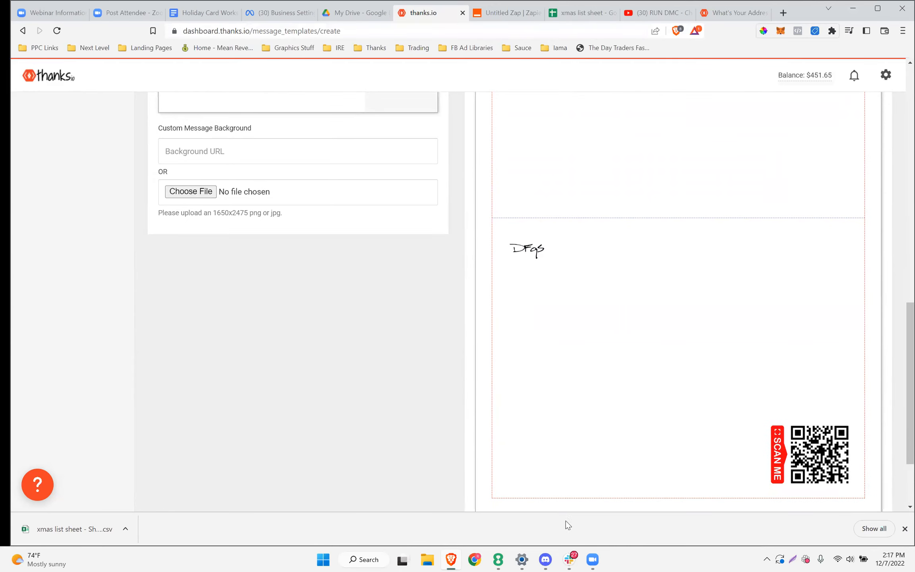
pyautogui.moveTo(546, 559)
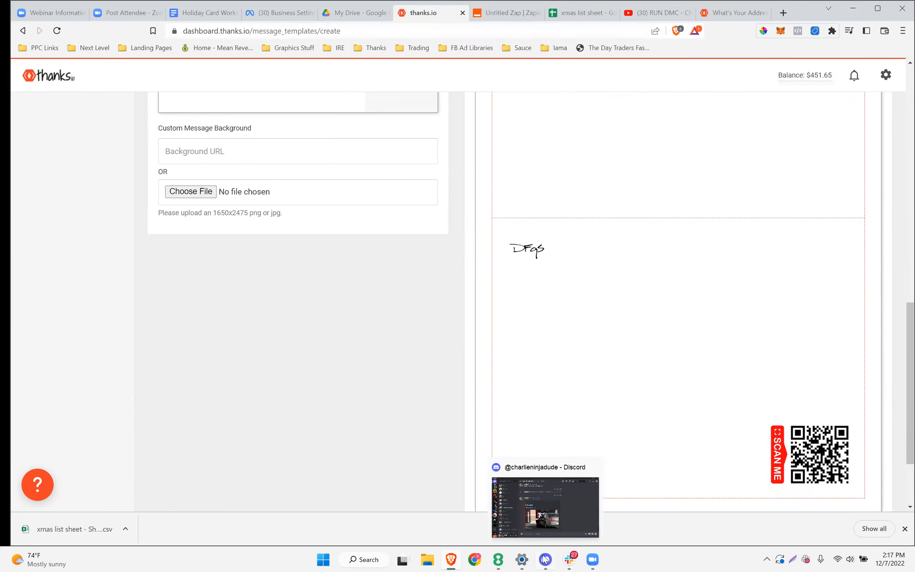
pyautogui.scroll(12, 425, 348)
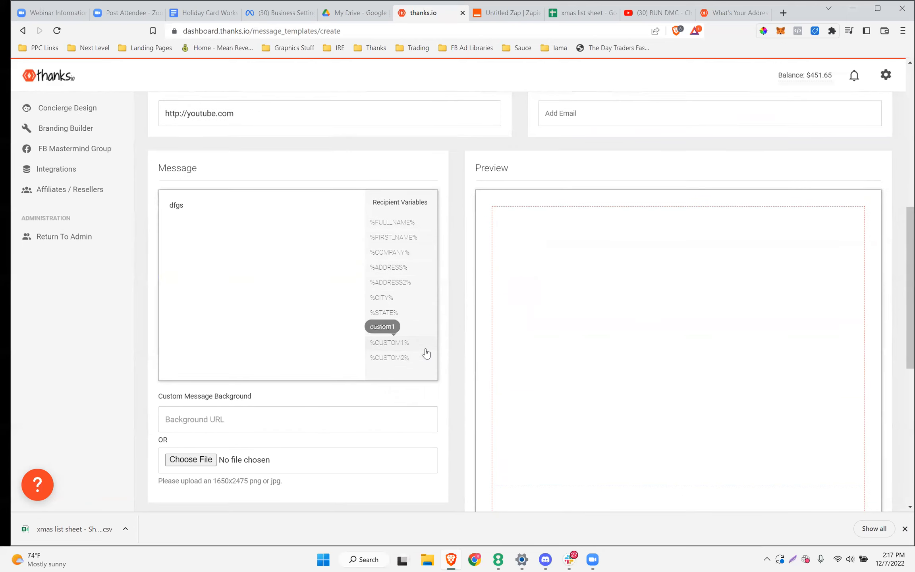
pyautogui.scroll(1, 391, 330)
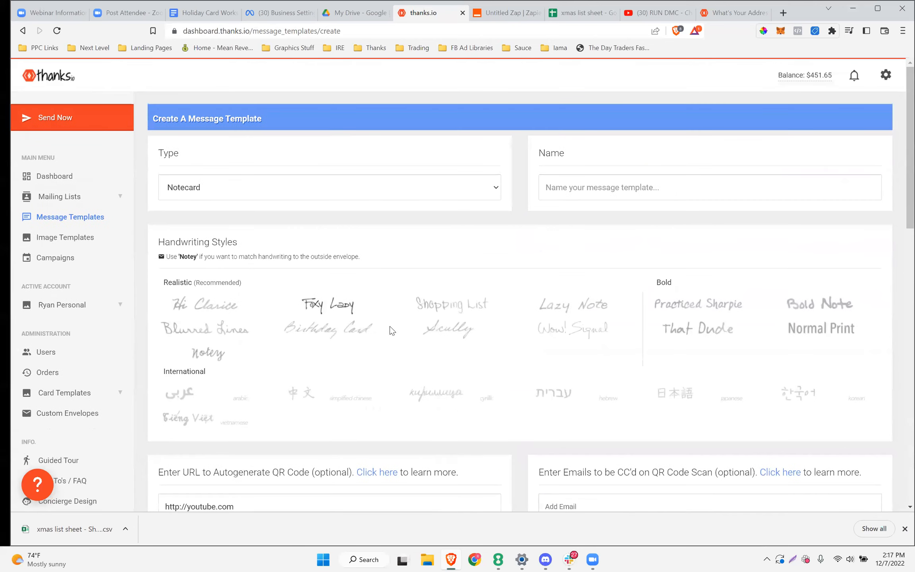
pyautogui.click(233, 188)
# Change the template type to Giftcard and name it 'holiday gift card'
pyautogui.click(196, 237)
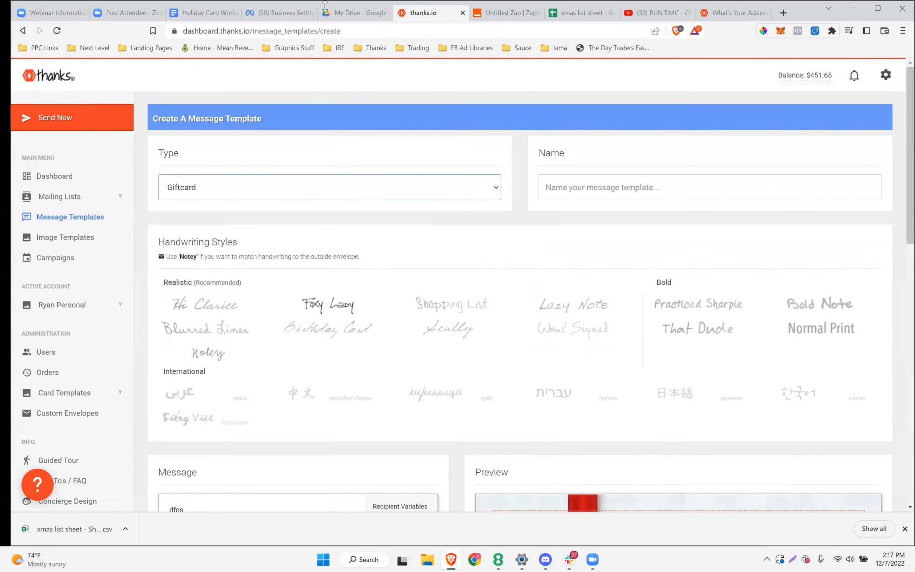
pyautogui.scroll(-3, 592, 333)
pyautogui.scroll(3, 594, 333)
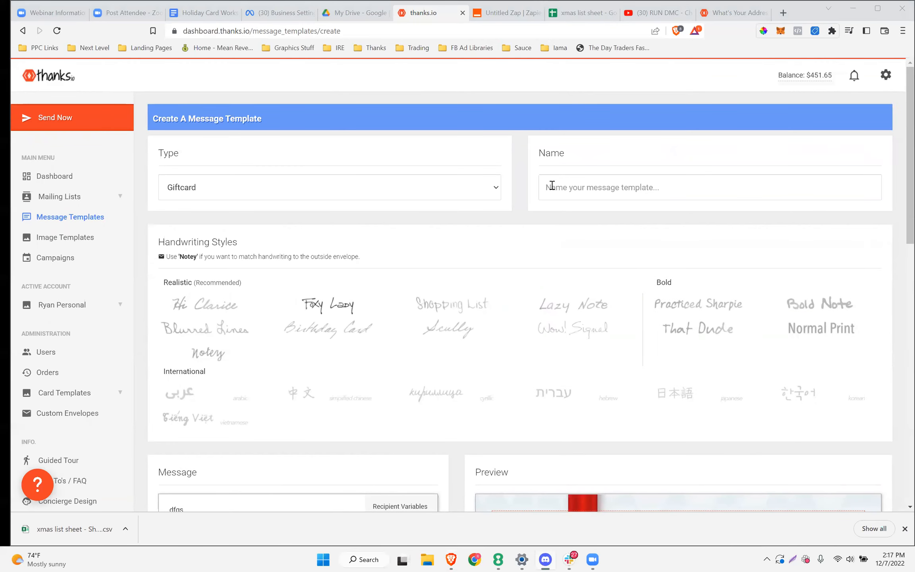
pyautogui.click(588, 186)
pyautogui.write('C')
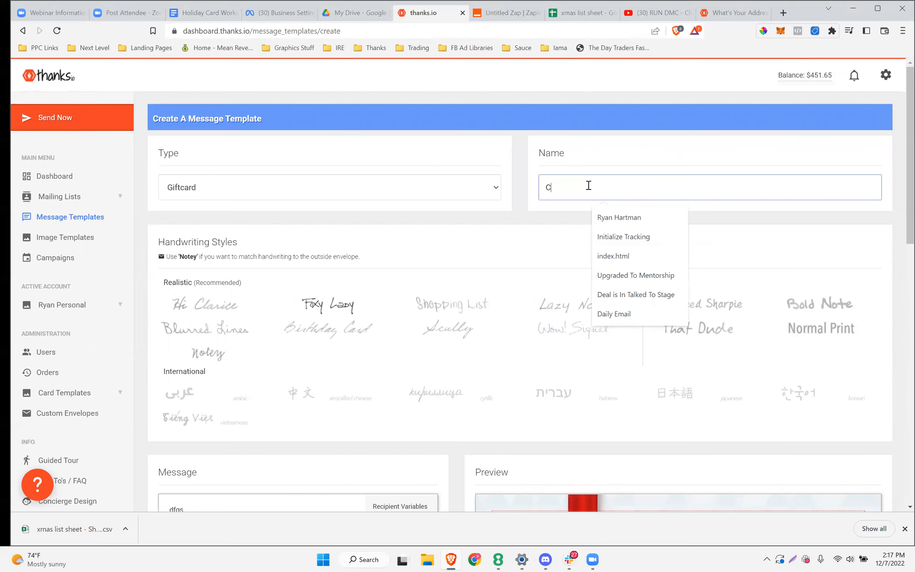
pyautogui.write('hrsit')
pyautogui.press('BackSpace')
pyautogui.press('BackSpace')
pyautogui.press('BackSpace')
pyautogui.press('BackSpace')
pyautogui.press('BackSpace')
pyautogui.press('BackSpace')
pyautogui.write('holiday gift car')
pyautogui.click(554, 231)
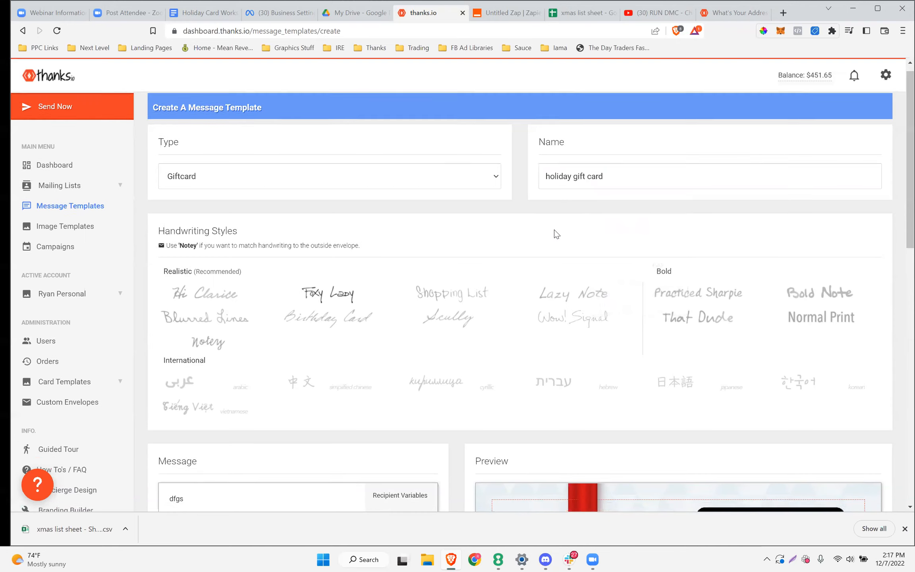
# Choose the Birthday Card handwriting style
pyautogui.scroll(-3, 553, 231)
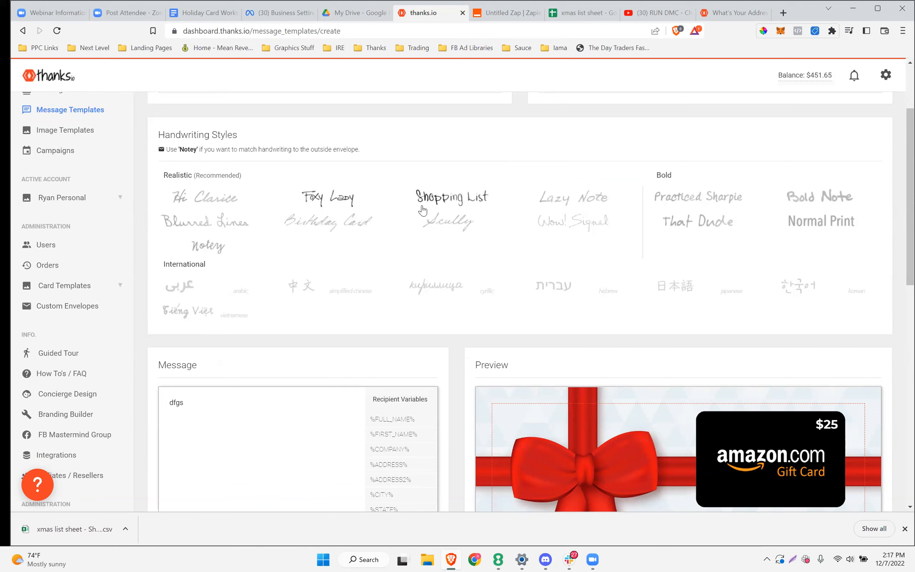
pyautogui.click(325, 225)
pyautogui.scroll(-3, 325, 225)
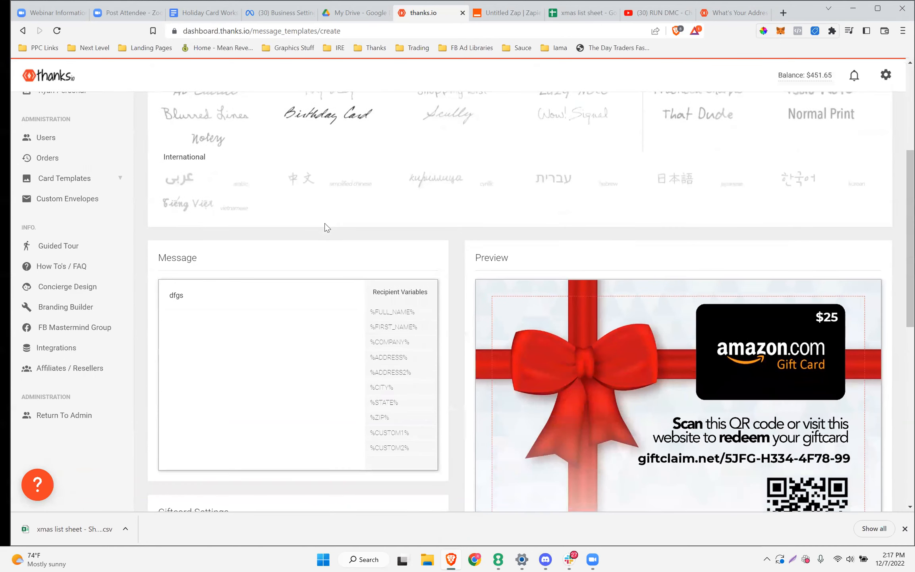
# Replace 'dfgs' with 'Hi %FIRST_NAME%', a Happy Holidays wish, and a QR funny-video invitation before redeeming the gift
pyautogui.moveTo(207, 298); pyautogui.dragTo(153, 297)
pyautogui.write('Hi')
pyautogui.click(381, 326)
pyautogui.press('Return')
pyautogui.write('Just wanted to wit')
pyautogui.press('BackSpace')
pyautogui.write('sh you a h')
pyautogui.press('BackSpace')
pyautogui.write('Happy Holidays from your friends at Thanks.io.')
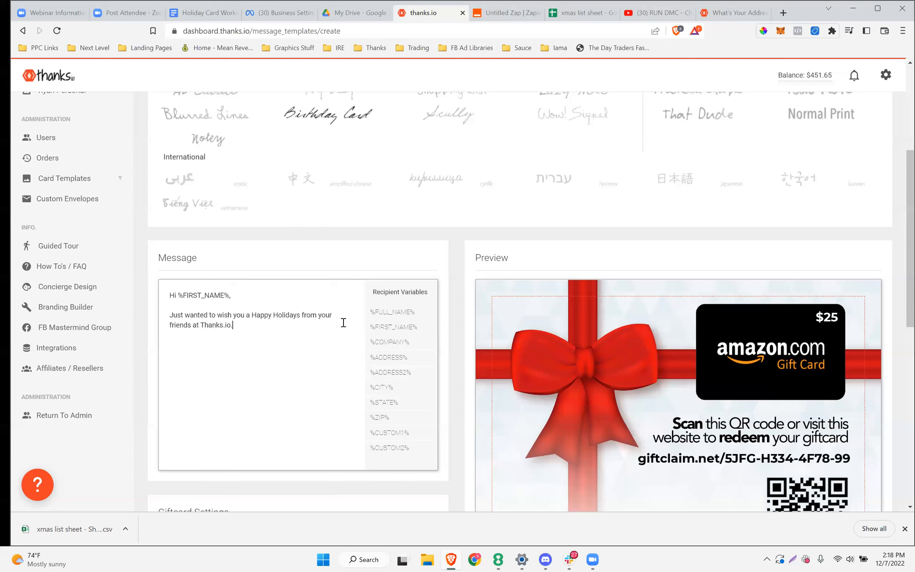
pyautogui.write('  Scan the QR code now to watch a funny')
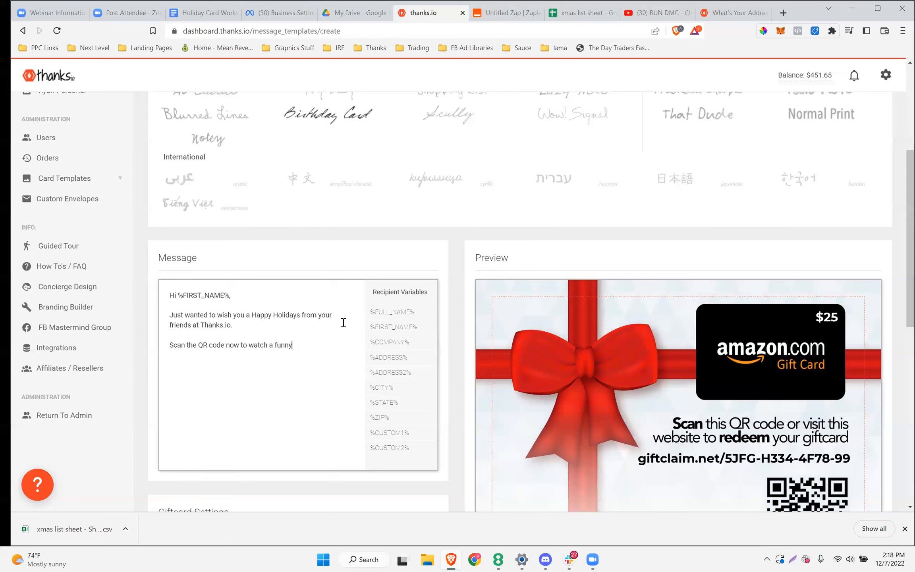
pyautogui.write(' video before')
pyautogui.press('BackSpace')
pyautogui.press('BackSpace')
pyautogui.press('BackSpace')
pyautogui.press('BackSpace')
pyautogui.press('BackSpace')
pyautogui.press('BackSpace')
pyautogui.press('BackSpace')
pyautogui.press('BackSpace')
pyautogui.press('BackSpace')
pyautogui.press('BackSpace')
pyautogui.press('BackSpace')
pyautogui.press('BackSpace')
pyautogui.write('video before redeeming your attached gift.')
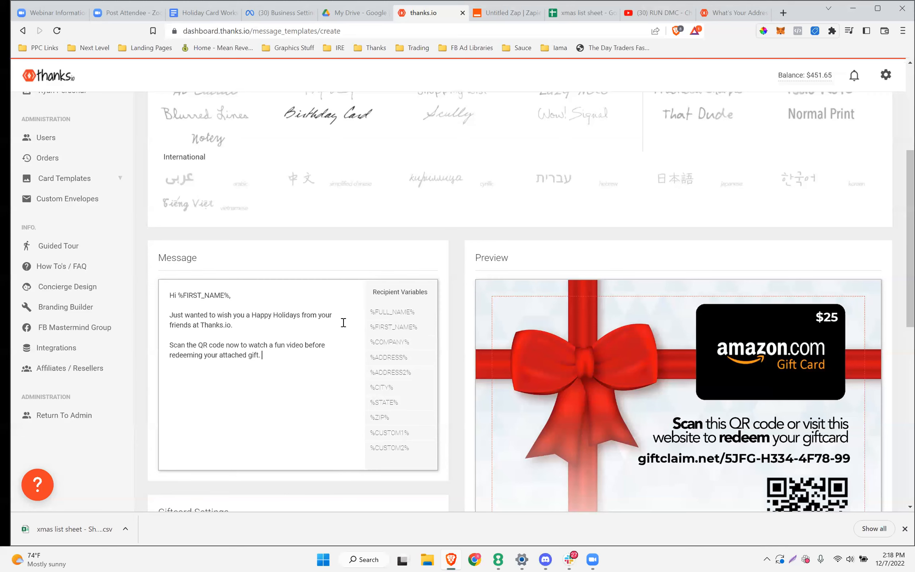
pyautogui.scroll(-5, 343, 323)
# Change the gift card brand from Amazon to AMC
pyautogui.click(245, 370)
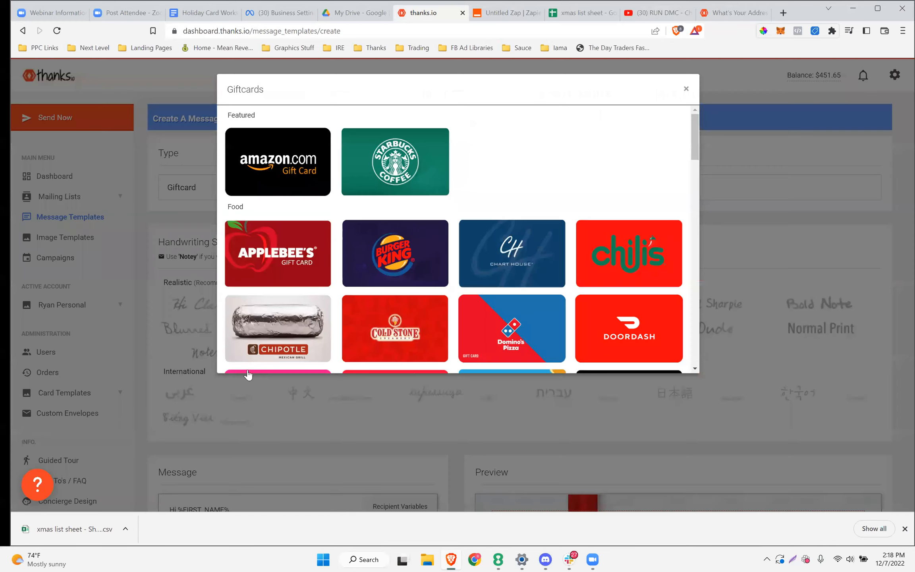
pyautogui.scroll(-5, 401, 221)
pyautogui.scroll(-8, 401, 220)
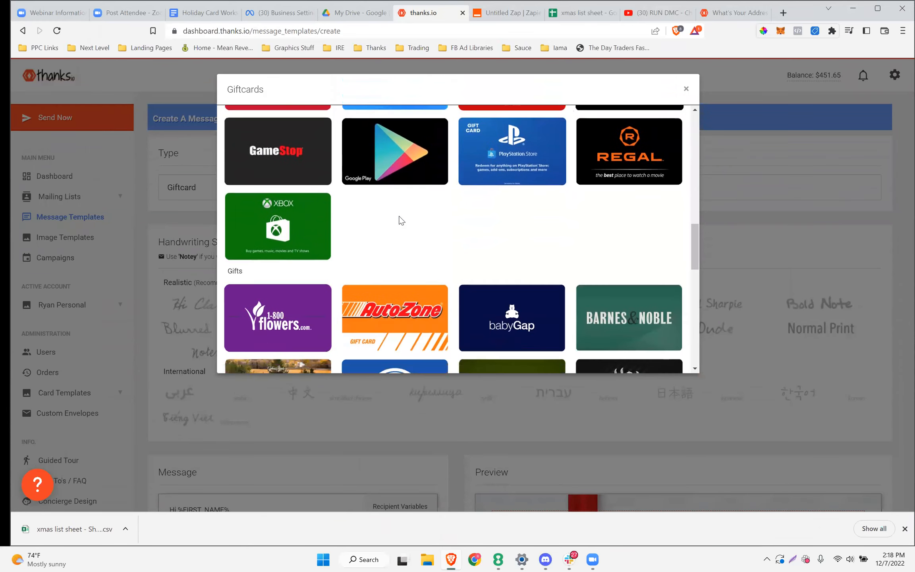
pyautogui.scroll(-9, 401, 220)
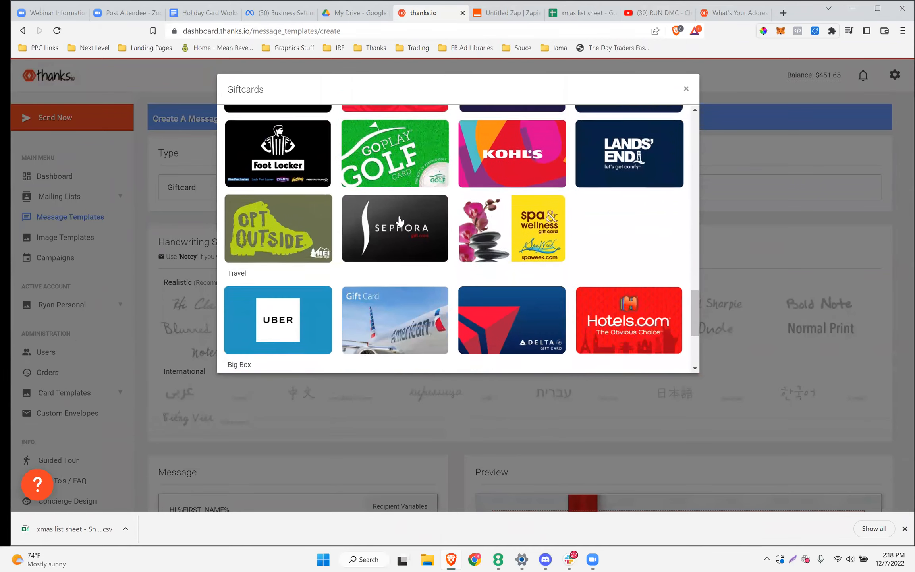
pyautogui.scroll(-4, 399, 220)
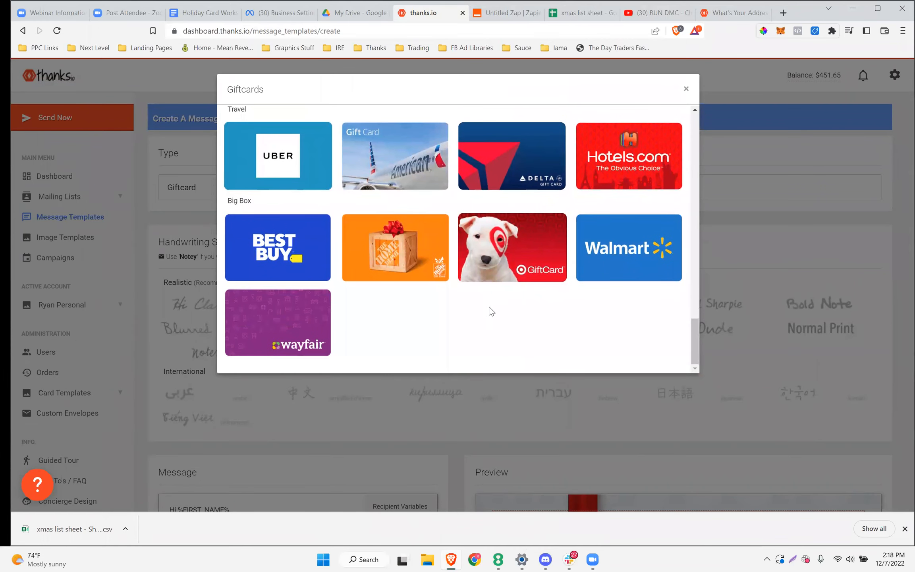
pyautogui.scroll(6, 491, 311)
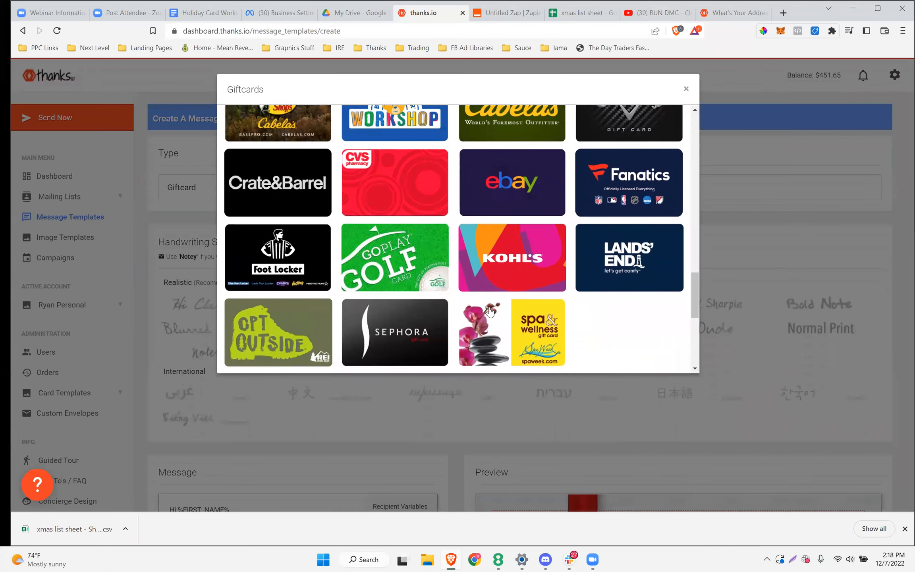
pyautogui.scroll(8, 491, 311)
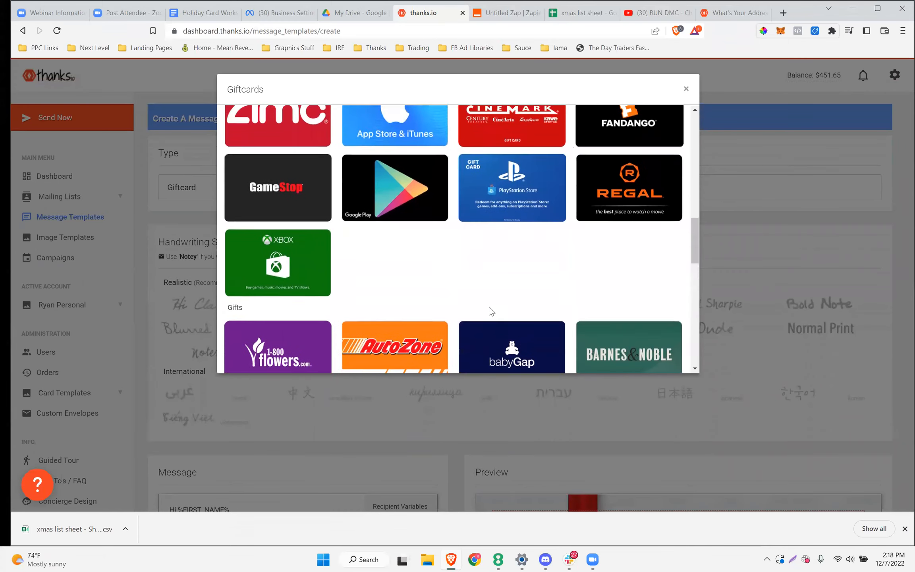
pyautogui.scroll(5, 492, 311)
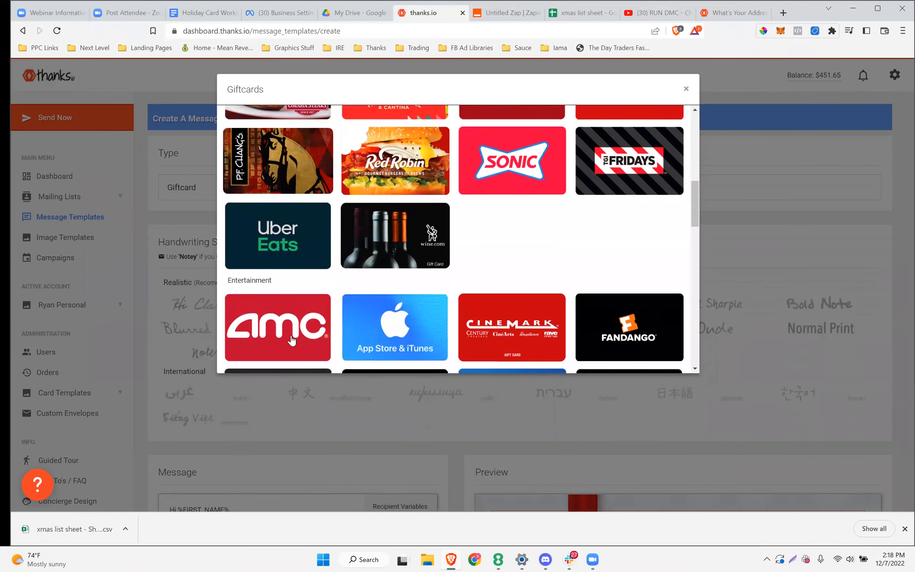
pyautogui.click(292, 340)
# Place the cursor at the end of the message's 'attached gift.' line
pyautogui.scroll(-5, 325, 249)
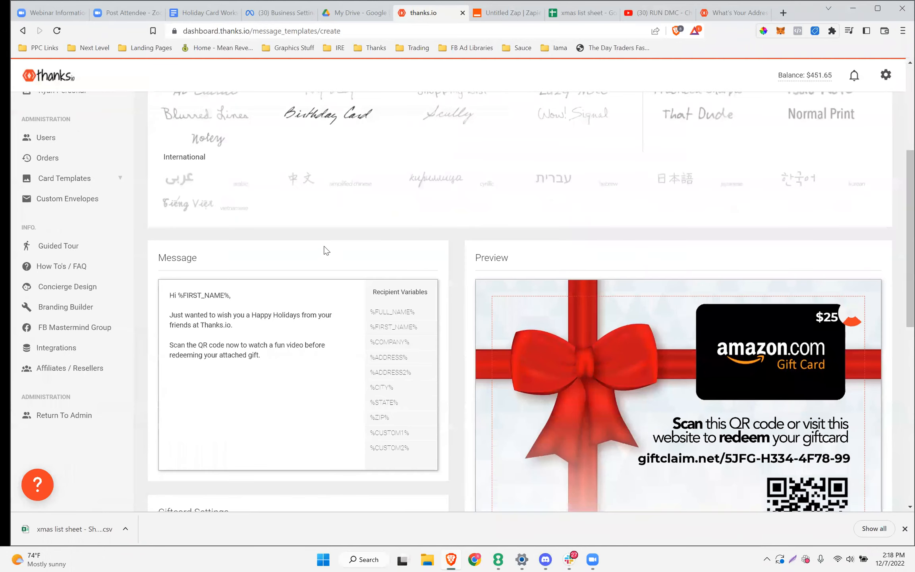
pyautogui.moveTo(270, 356); pyautogui.dragTo(218, 358)
pyautogui.click(266, 356)
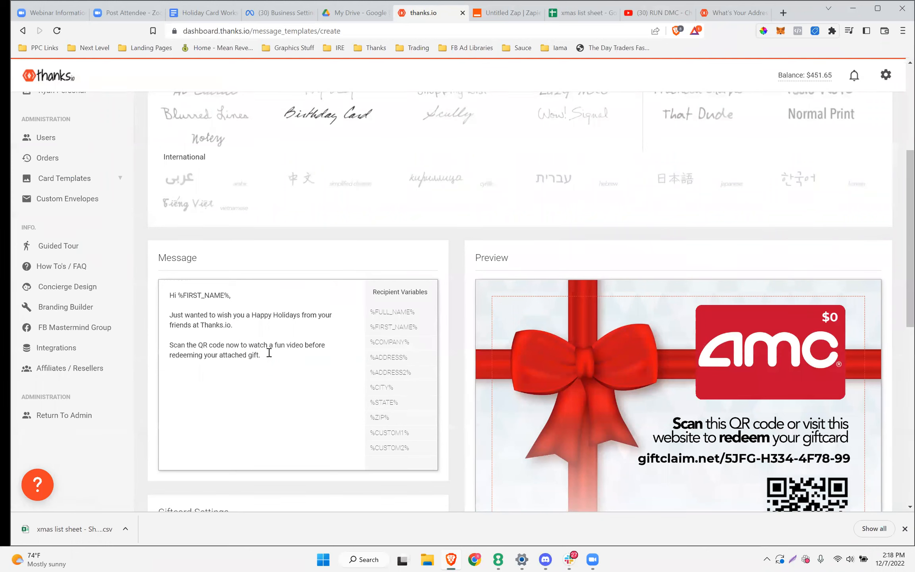
# Add a '(some movie tickets.)' note and a '- Thanks.io' sign-off to the message
pyautogui.write('(same movi')
pyautogui.press('BackSpace')
pyautogui.press('BackSpace')
pyautogui.write('movide tick')
pyautogui.scroll(-1, 273, 350)
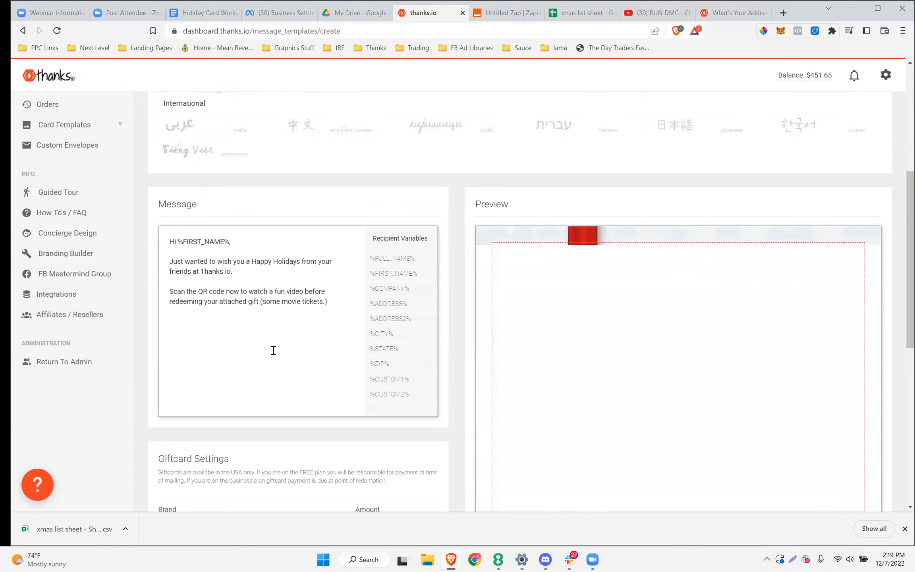
pyautogui.write('Y')
pyautogui.write('Thanks.io')
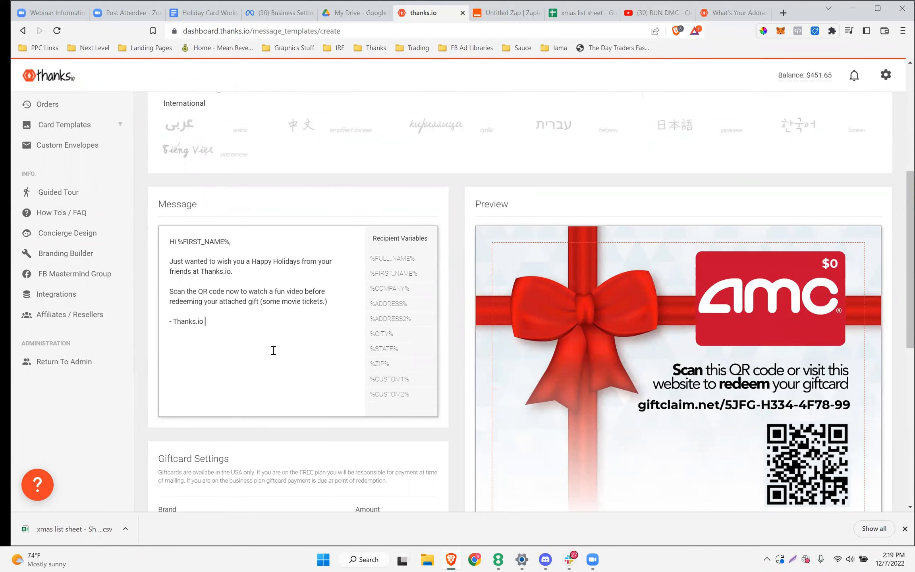
pyautogui.scroll(-3, 560, 357)
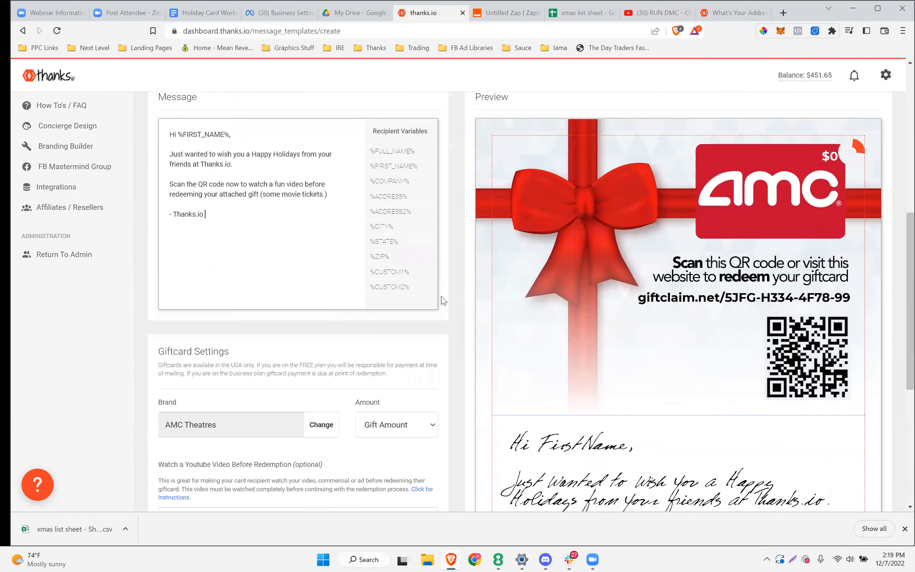
pyautogui.scroll(-4, 439, 299)
# Set the AMC gift card amount to $25
pyautogui.click(385, 266)
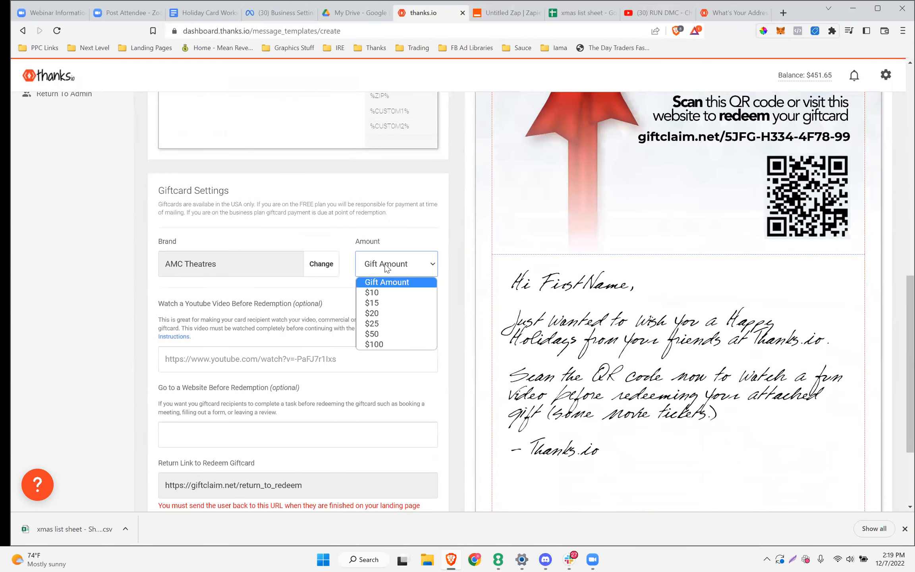
pyautogui.click(390, 313)
pyautogui.click(386, 272)
pyautogui.click(386, 324)
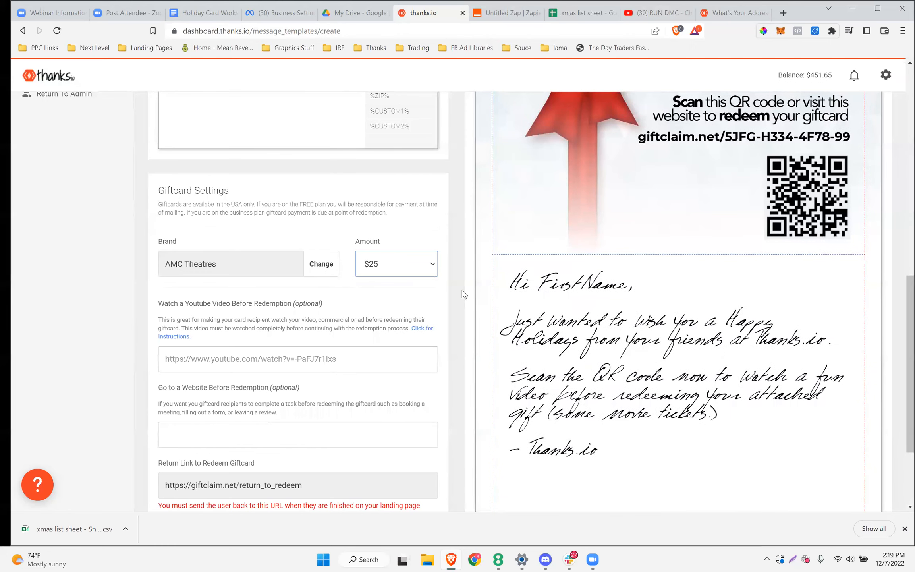
pyautogui.scroll(5, 761, 298)
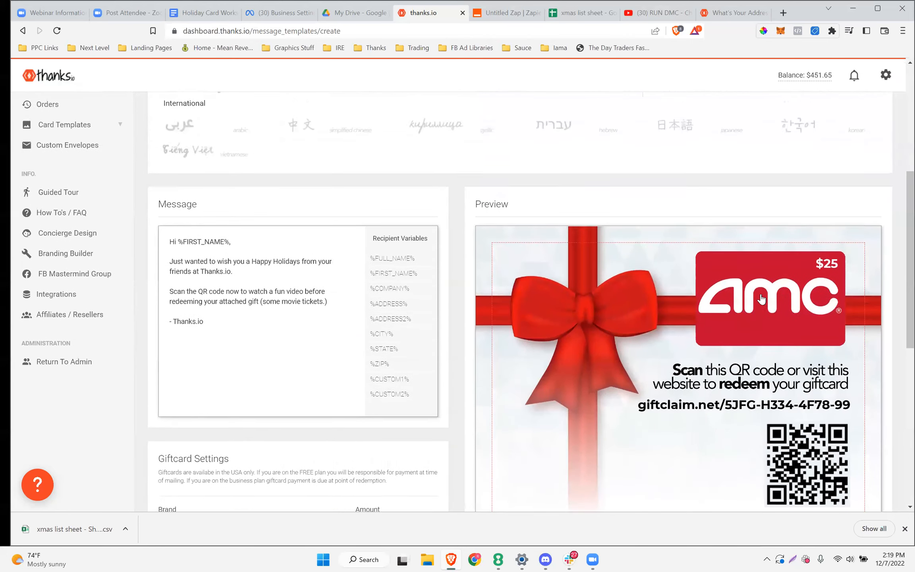
pyautogui.scroll(-5, 352, 363)
pyautogui.scroll(1, 351, 363)
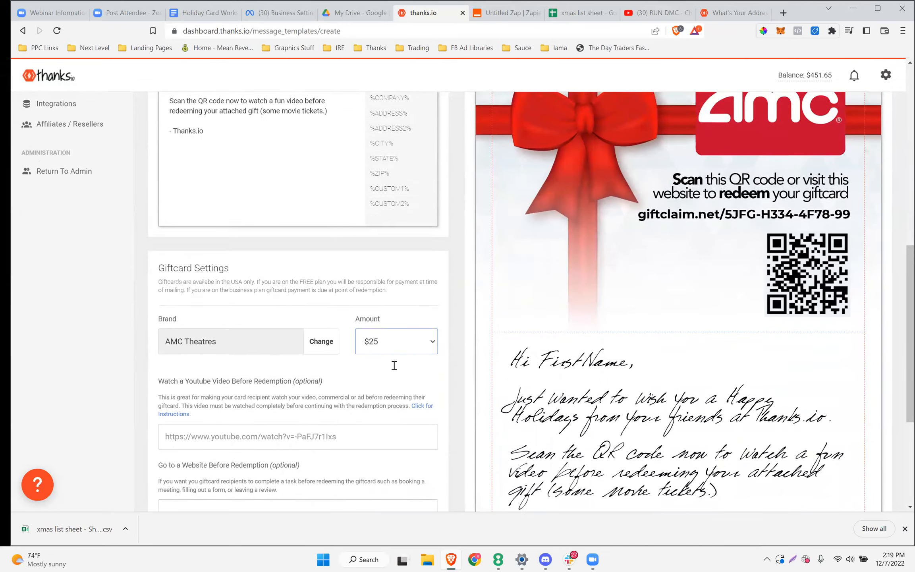
pyautogui.scroll(-2, 393, 365)
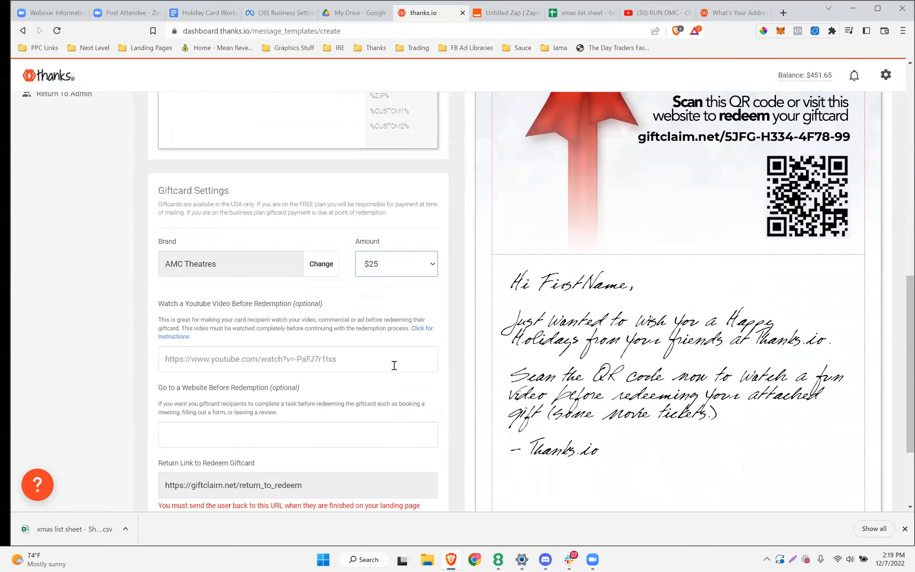
pyautogui.scroll(8, 394, 366)
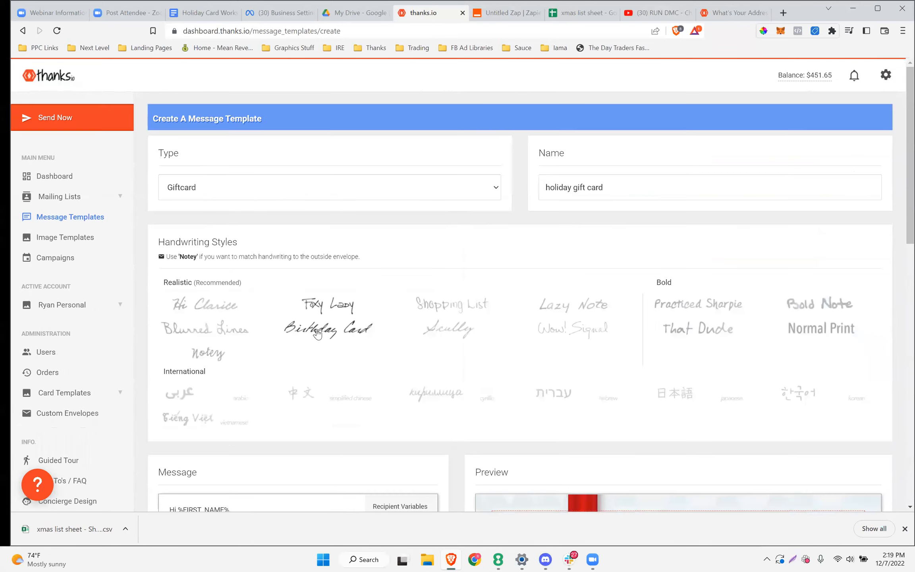
pyautogui.scroll(-9, 393, 318)
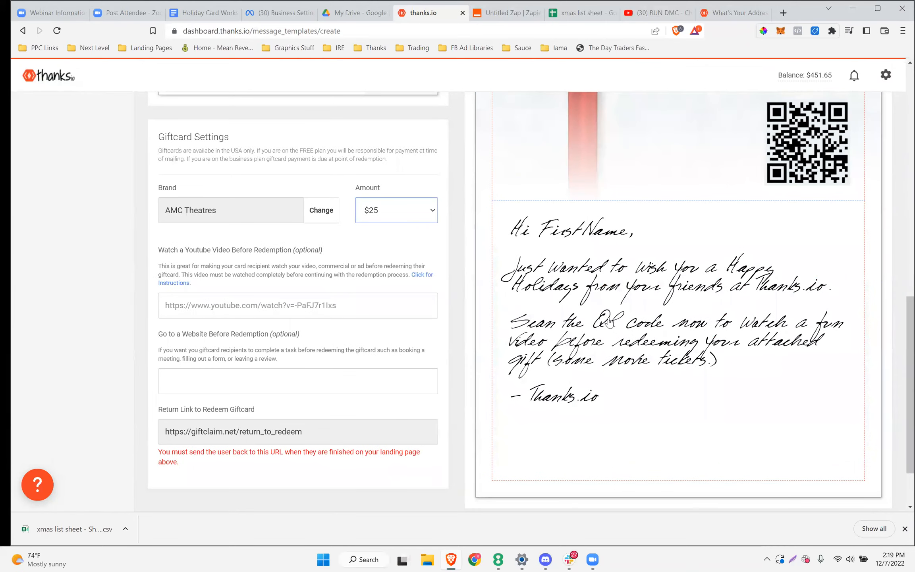
pyautogui.scroll(6, 792, 419)
pyautogui.scroll(-6, 295, 243)
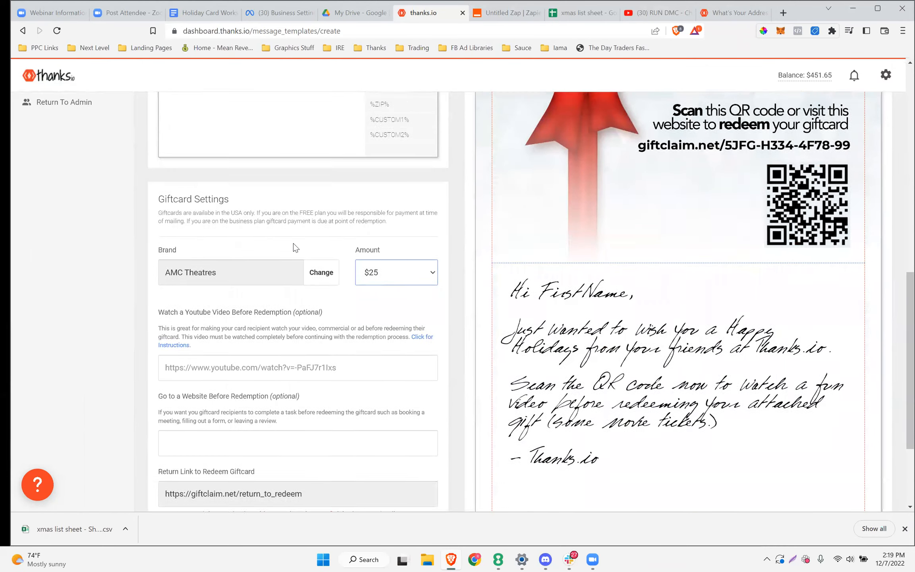
# Paste YouTube video v85IBPHvZ5E as the gift card's required watch-before-redemption link
pyautogui.click(178, 311)
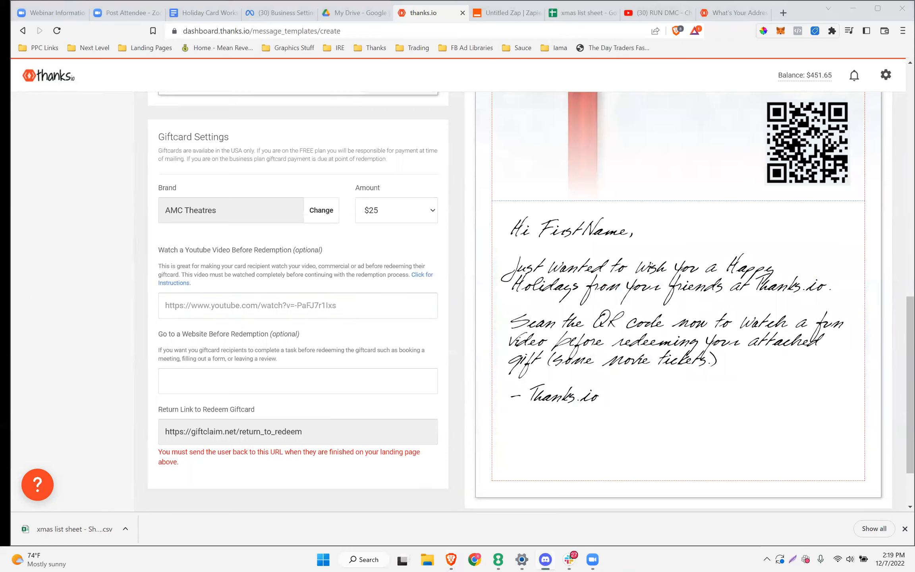
pyautogui.click(181, 309)
pyautogui.write('https://youtu.be/v85IBPHvZ5E')
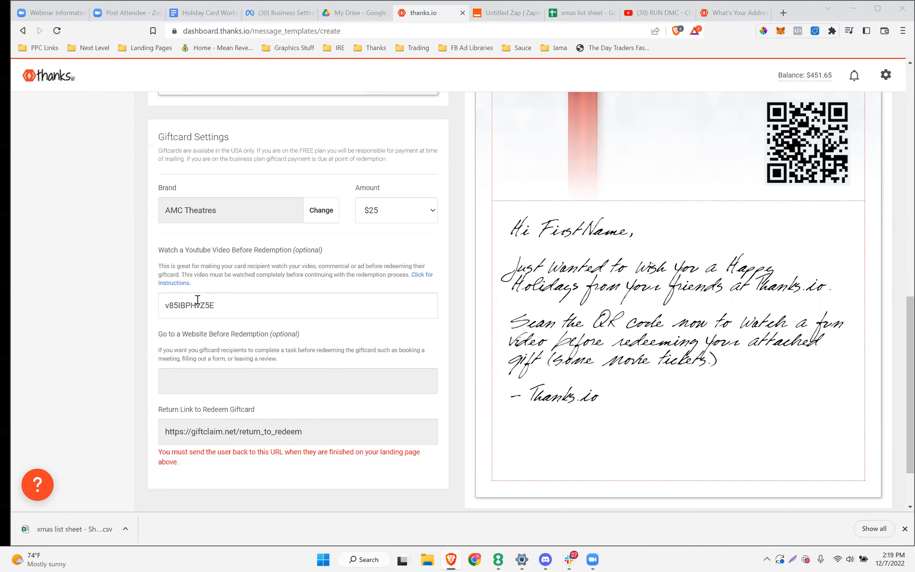
pyautogui.scroll(1, 544, 342)
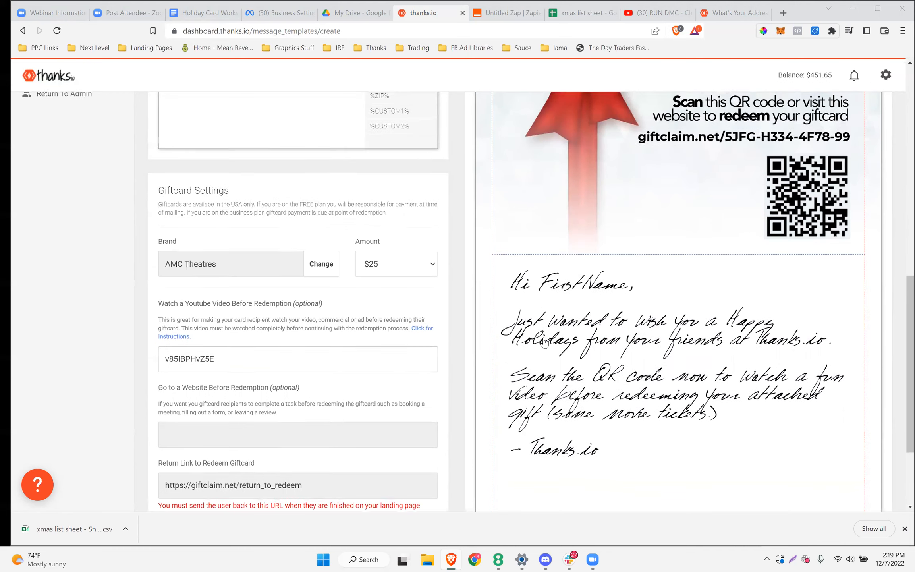
pyautogui.scroll(1, 544, 342)
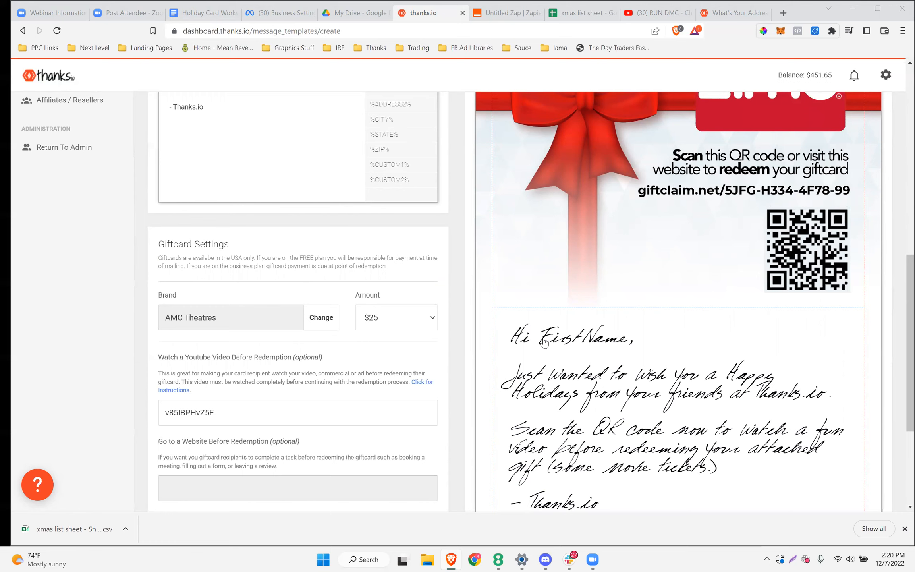
# Save the 'holiday gift card' message template with its AMC $25 gift card settings
pyautogui.scroll(5, 538, 330)
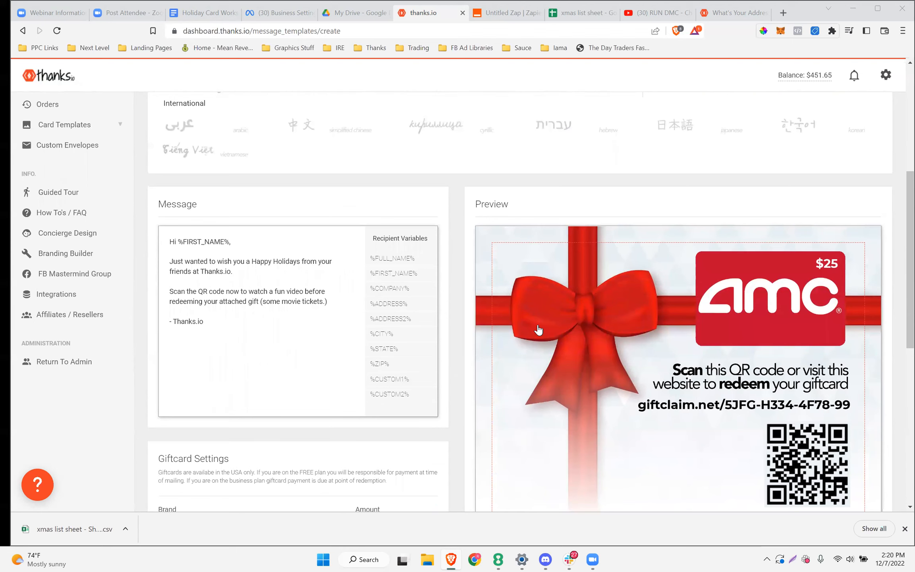
pyautogui.scroll(-10, 212, 426)
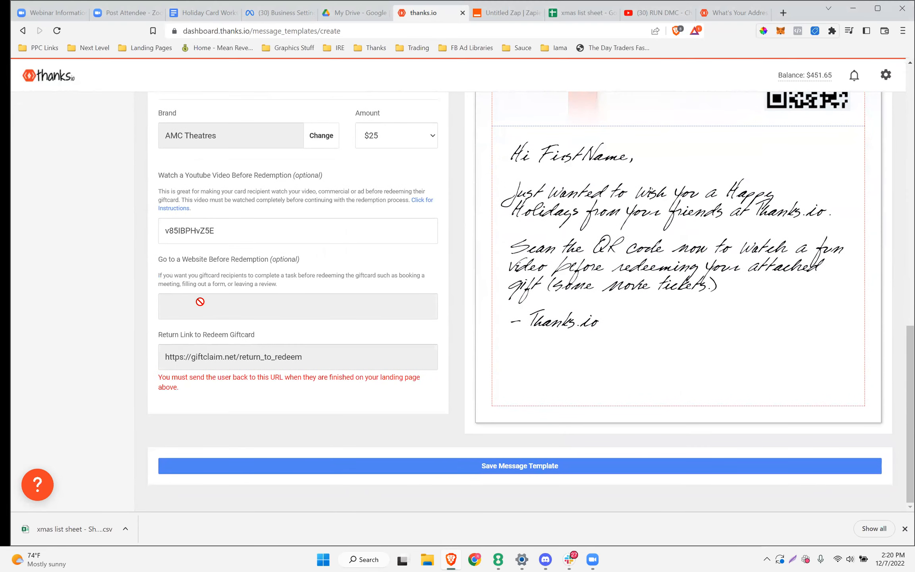
pyautogui.scroll(1, 337, 255)
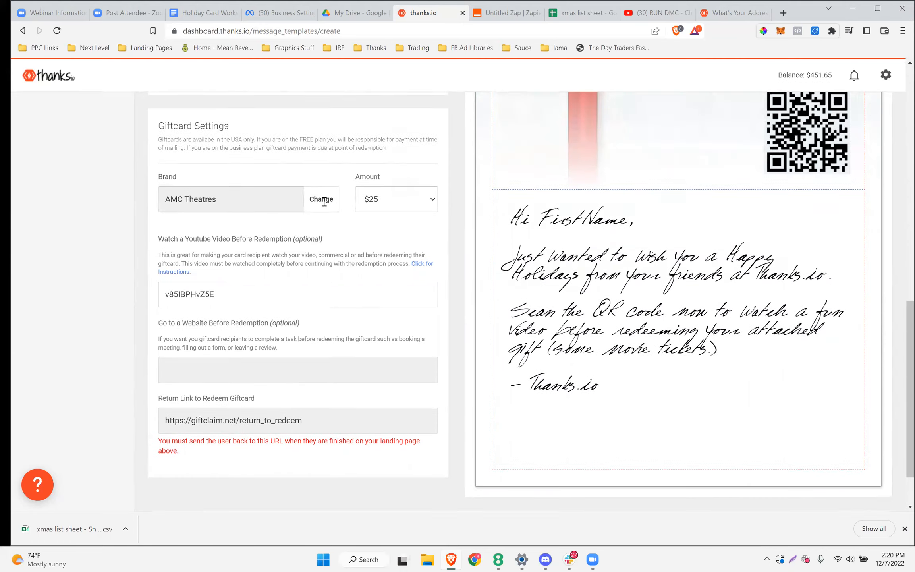
pyautogui.scroll(10, 324, 204)
pyautogui.scroll(-10, 324, 204)
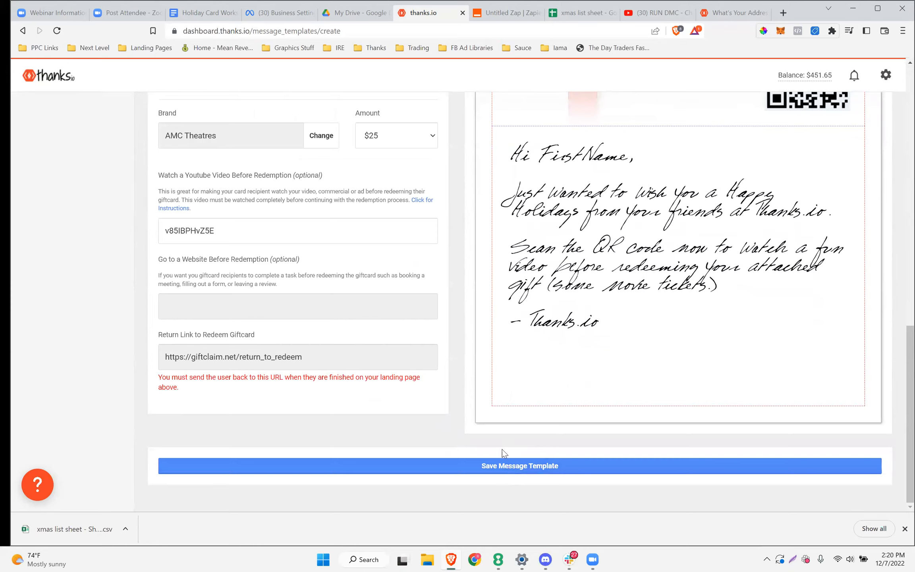
pyautogui.scroll(6, 502, 449)
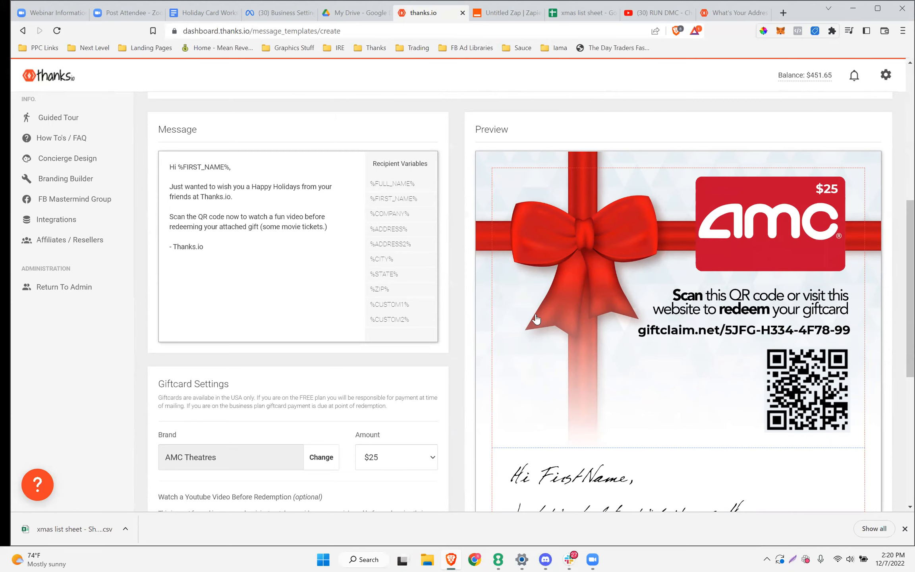
pyautogui.scroll(-3, 391, 321)
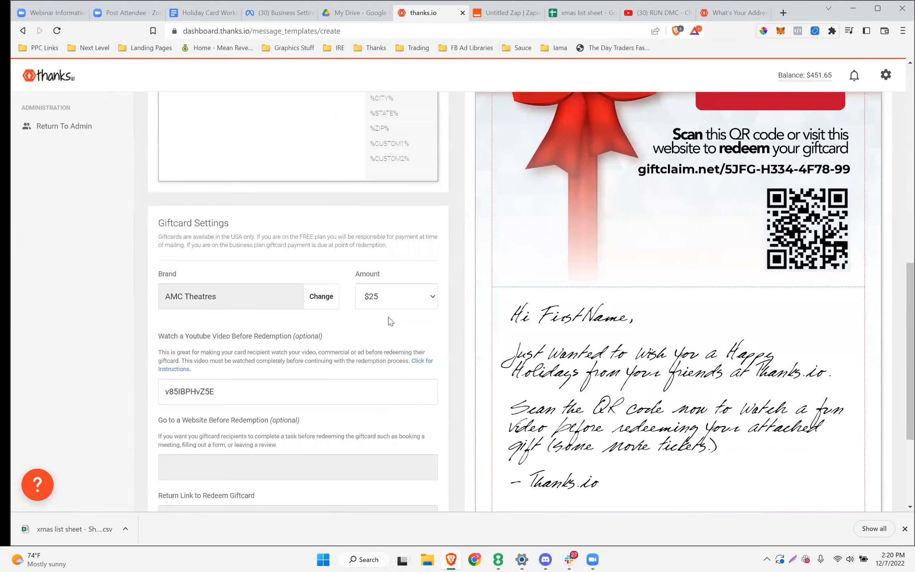
pyautogui.scroll(-3, 391, 321)
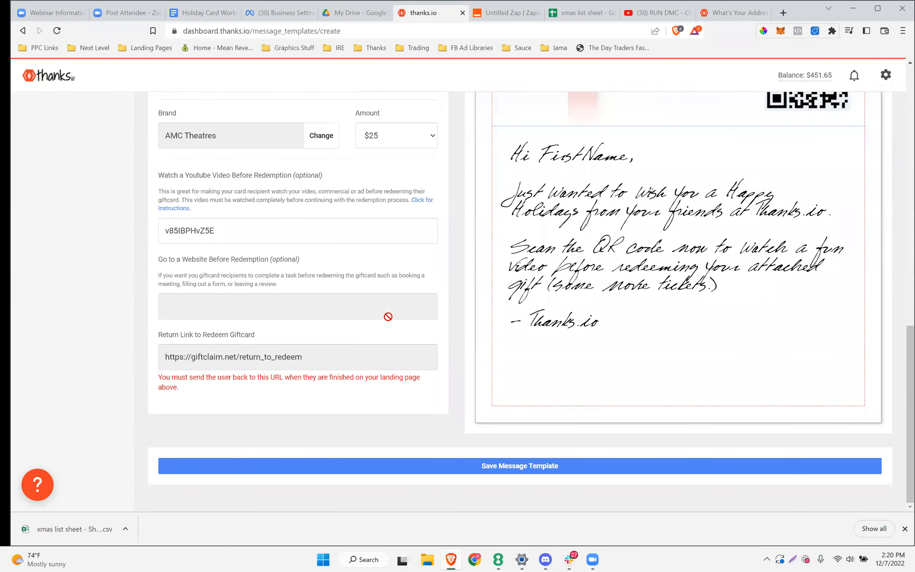
pyautogui.scroll(4, 388, 317)
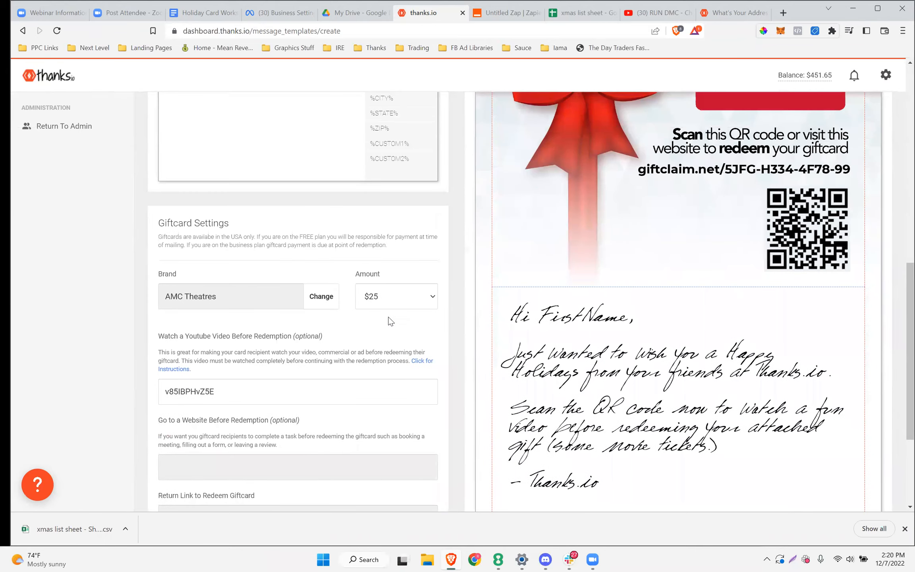
pyautogui.scroll(-4, 375, 333)
pyautogui.scroll(4, 377, 345)
pyautogui.scroll(-4, 372, 356)
pyautogui.scroll(4, 263, 365)
pyautogui.scroll(3, 262, 365)
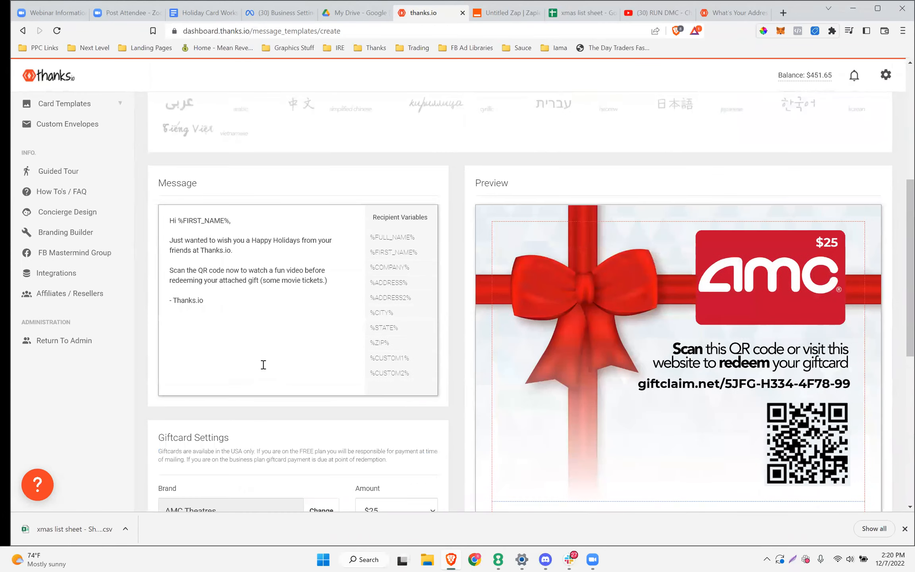
pyautogui.scroll(3, 262, 365)
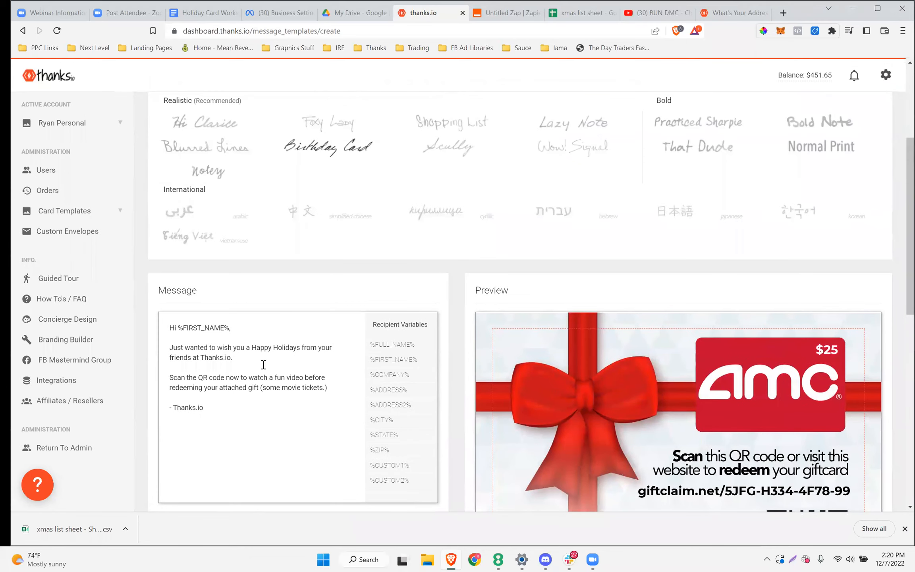
pyautogui.scroll(-10, 262, 364)
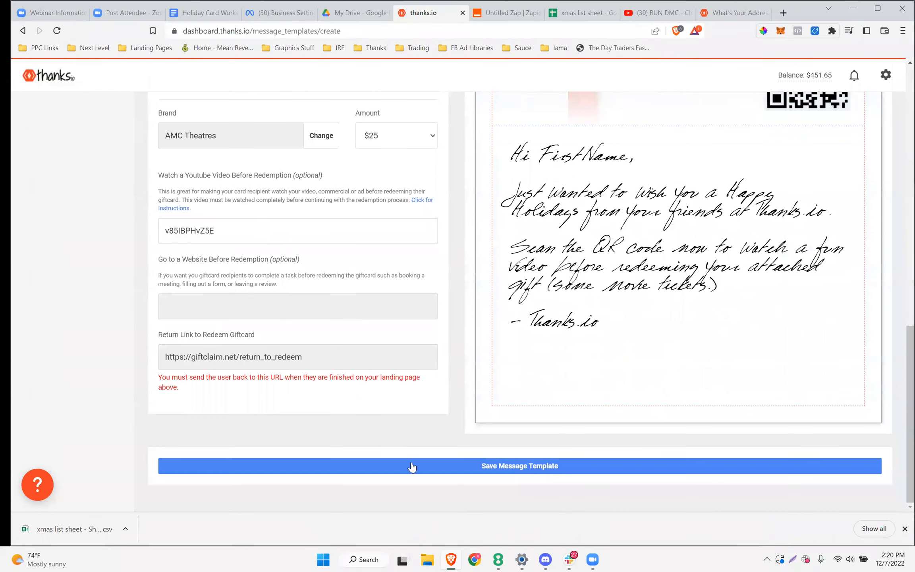
pyautogui.click(442, 460)
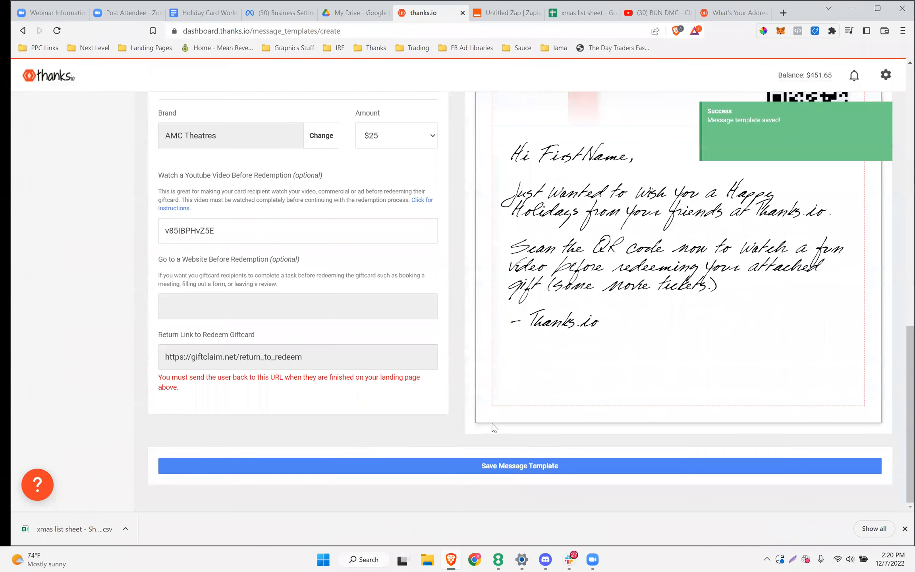
pyautogui.scroll(20, 527, 380)
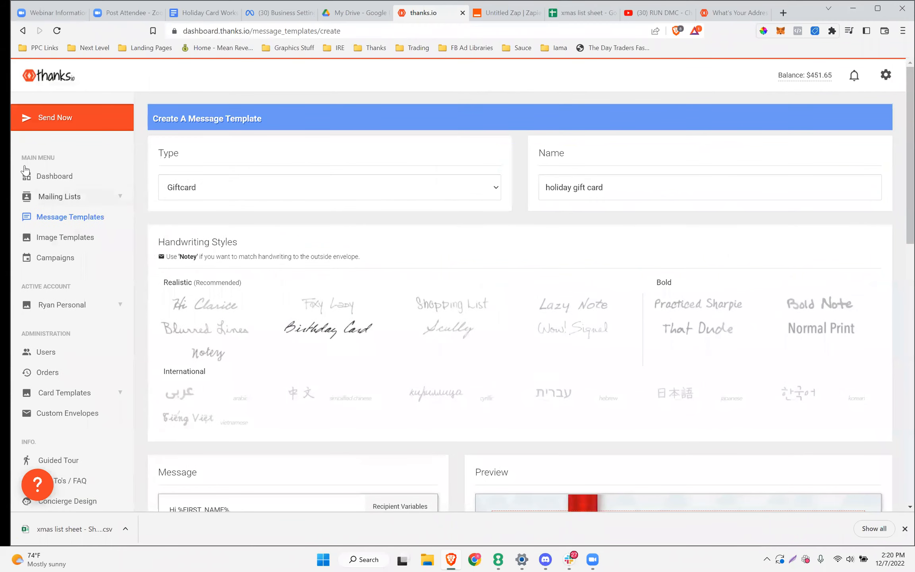
# Return to the thanks.io dashboard and bring the Quick Send panel into view
pyautogui.click(48, 183)
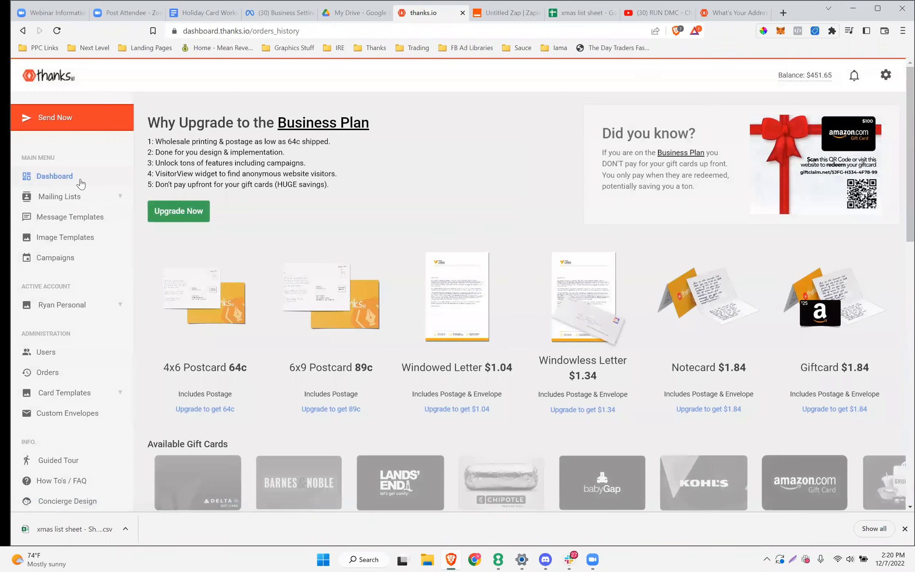
pyautogui.scroll(-6, 498, 212)
pyautogui.scroll(-2, 498, 213)
pyautogui.moveTo(217, 230); pyautogui.dragTo(151, 230)
pyautogui.scroll(8, 151, 230)
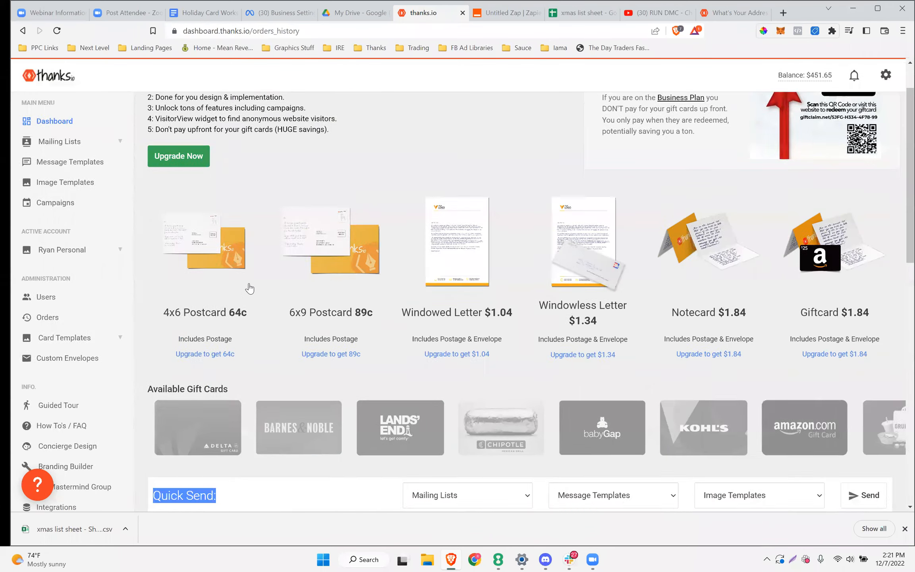
pyautogui.scroll(-8, 199, 223)
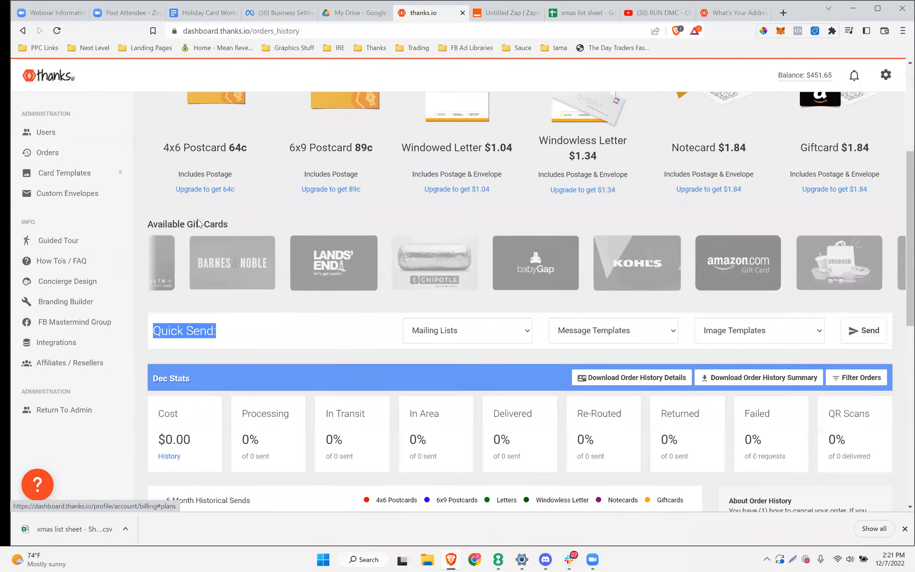
pyautogui.click(233, 232)
# In Quick Send, choose Holiday December 2022, the holiday gift card template and Funny Pic
pyautogui.click(467, 236)
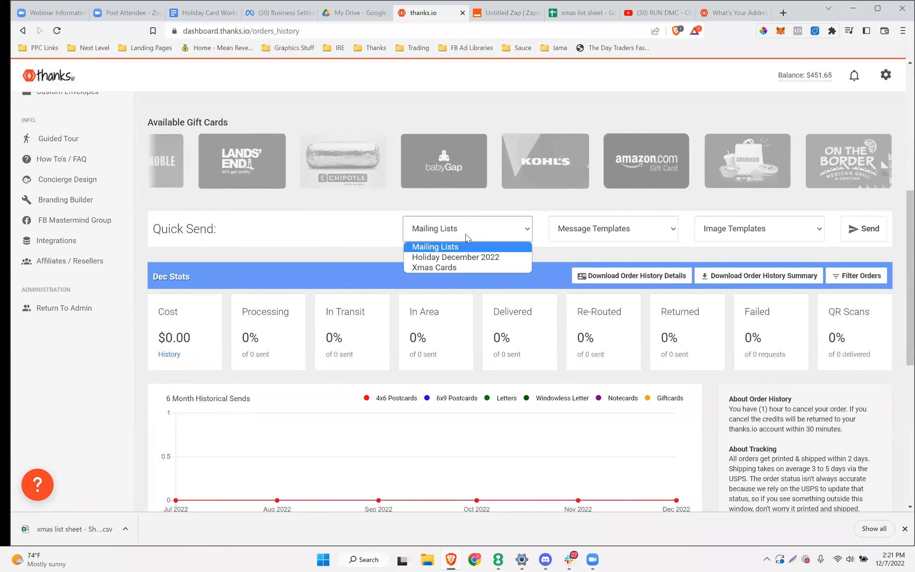
pyautogui.click(462, 260)
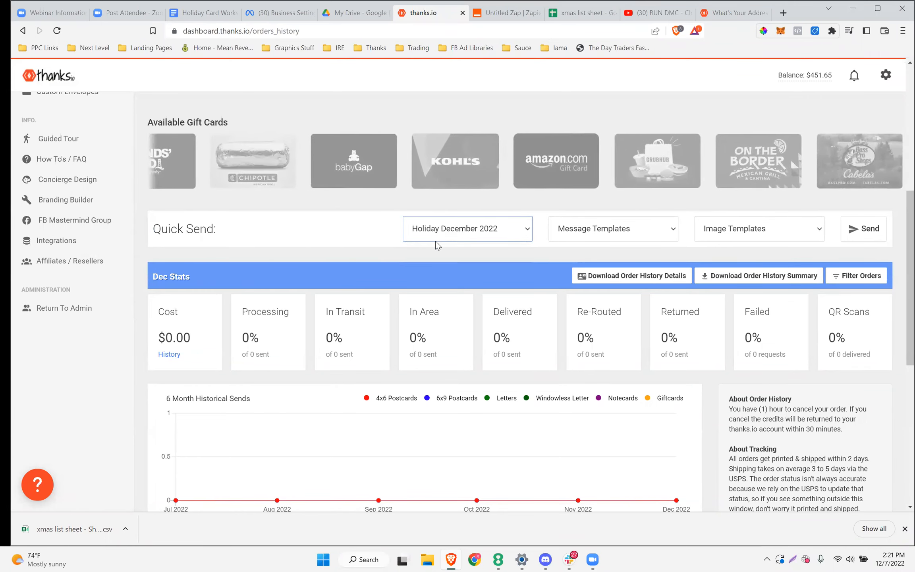
pyautogui.click(584, 235)
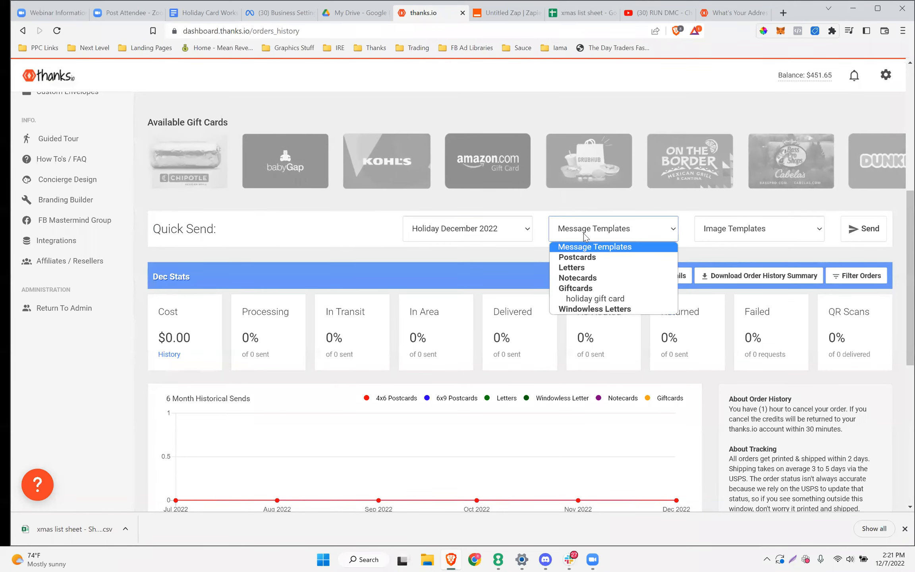
pyautogui.click(592, 302)
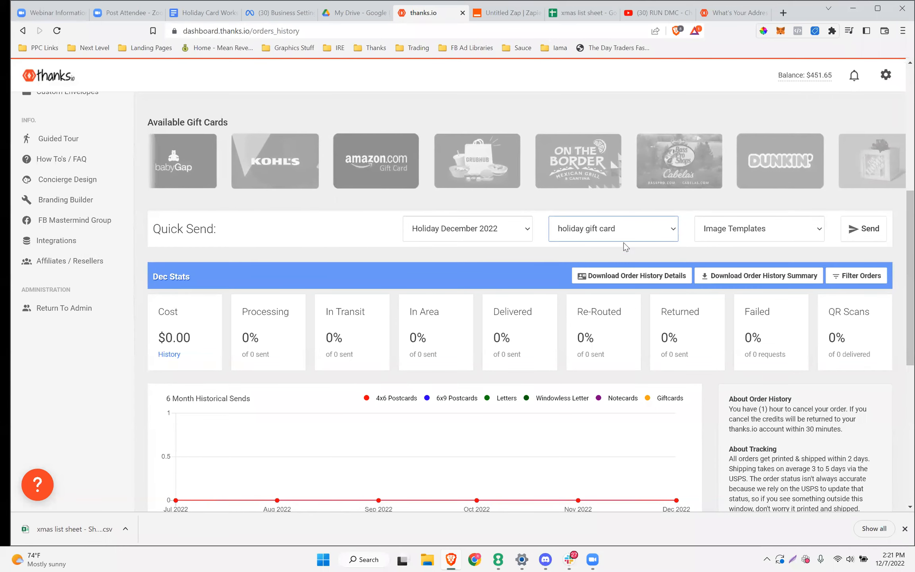
pyautogui.click(760, 231)
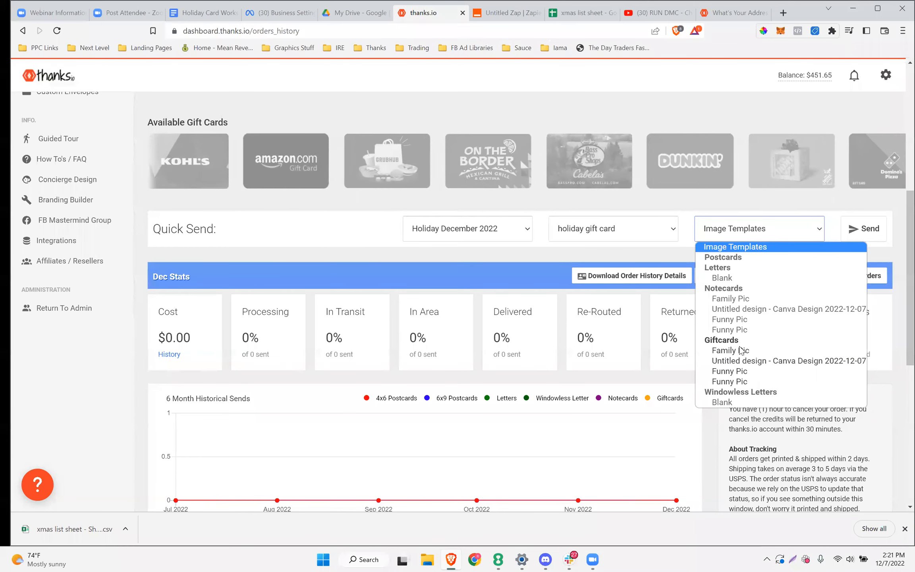
pyautogui.click(732, 371)
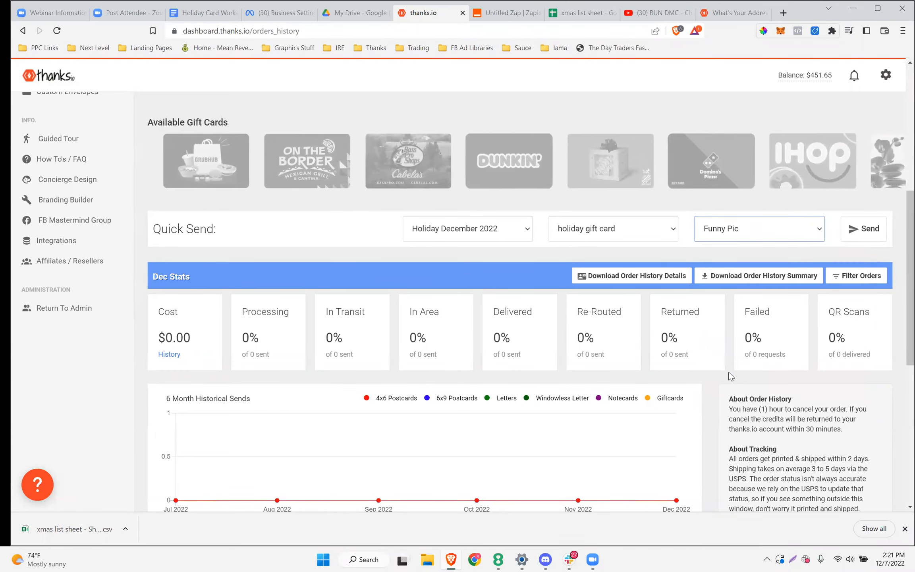
# Keep Funny Pic as the image and send the Quick Send selection to review
pyautogui.scroll(1, 687, 347)
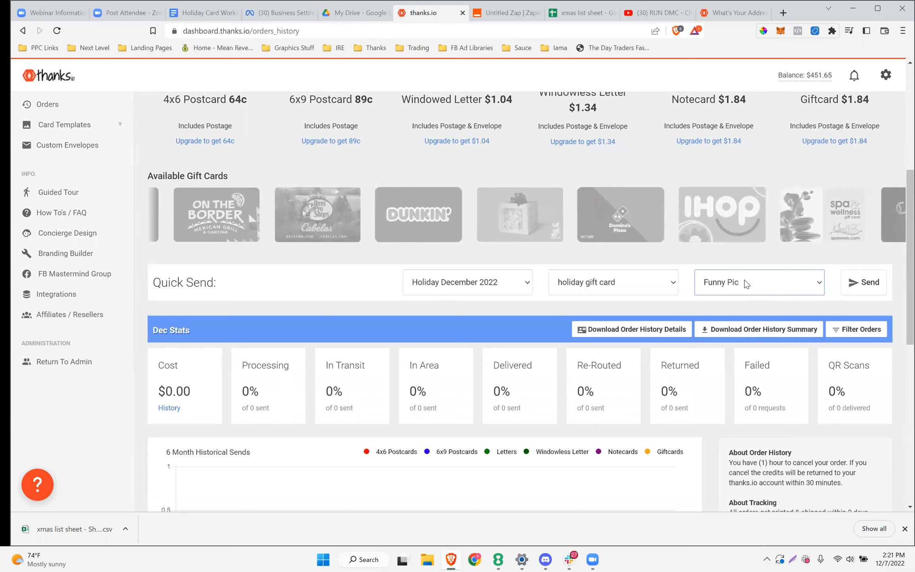
pyautogui.click(745, 281)
pyautogui.click(744, 279)
pyautogui.click(744, 280)
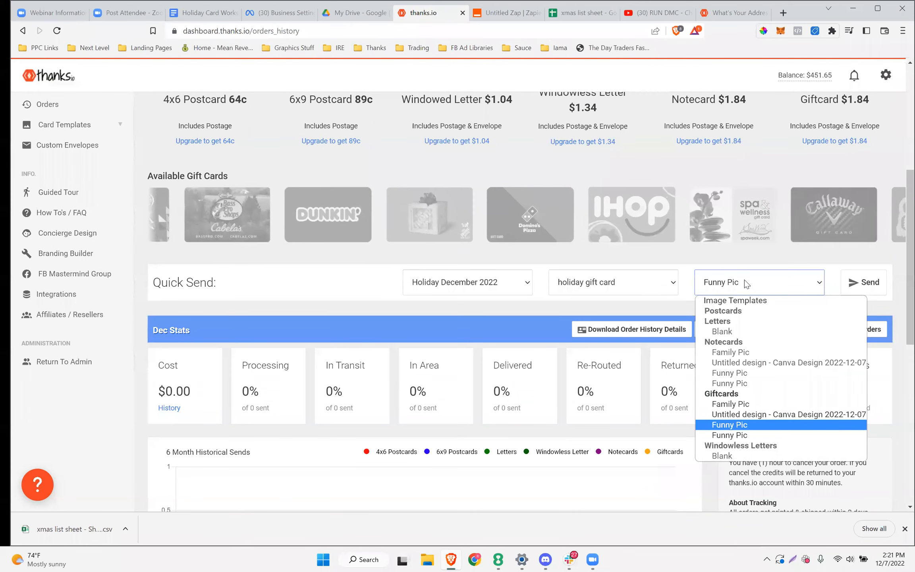
pyautogui.click(744, 280)
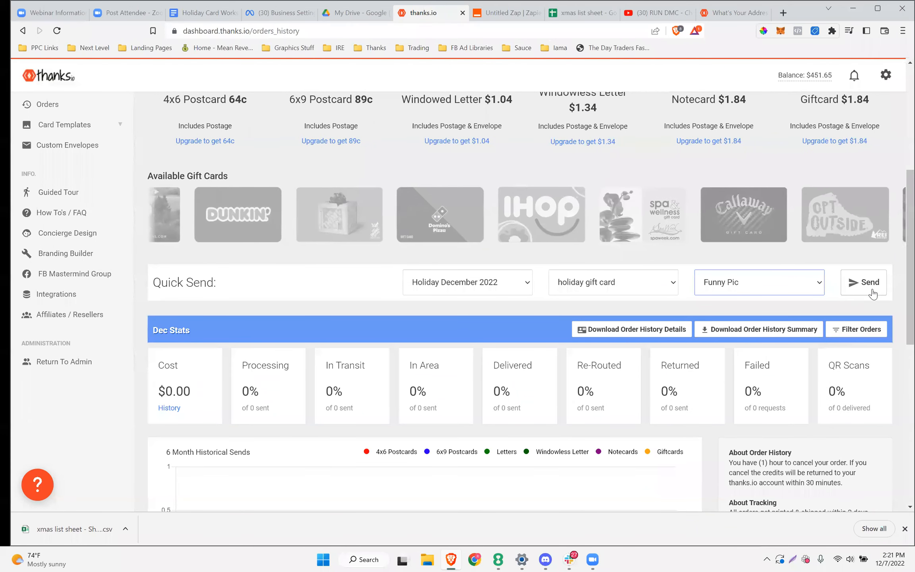
pyautogui.click(873, 294)
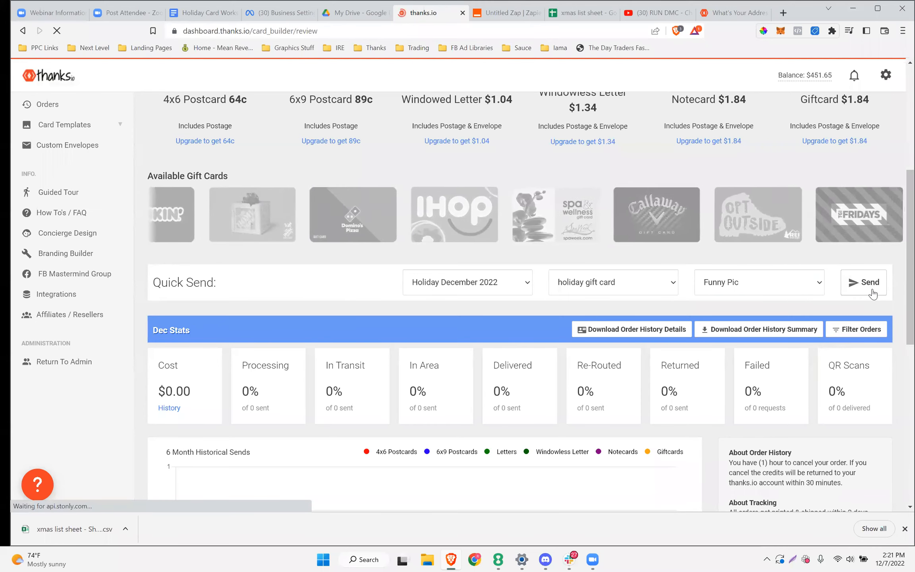
pyautogui.scroll(-1, 563, 216)
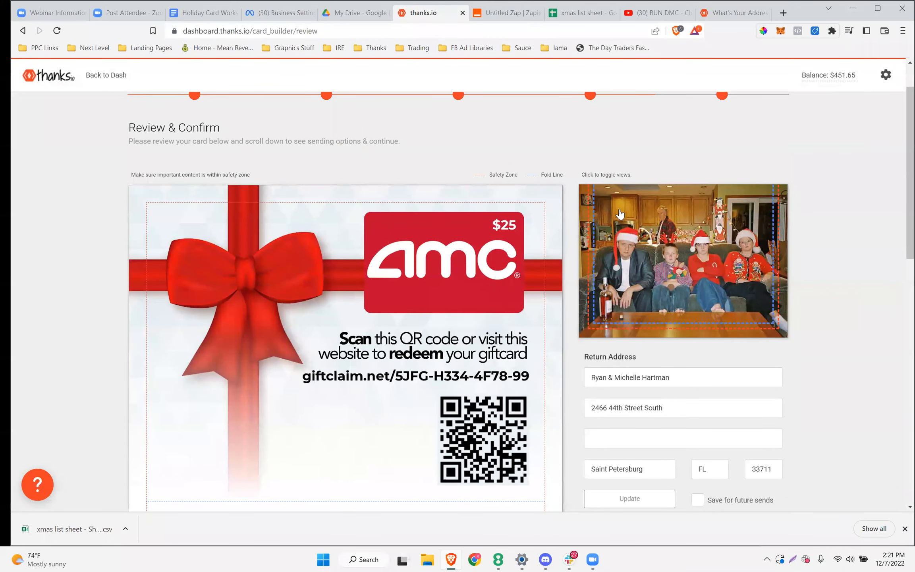
pyautogui.scroll(-3, 620, 213)
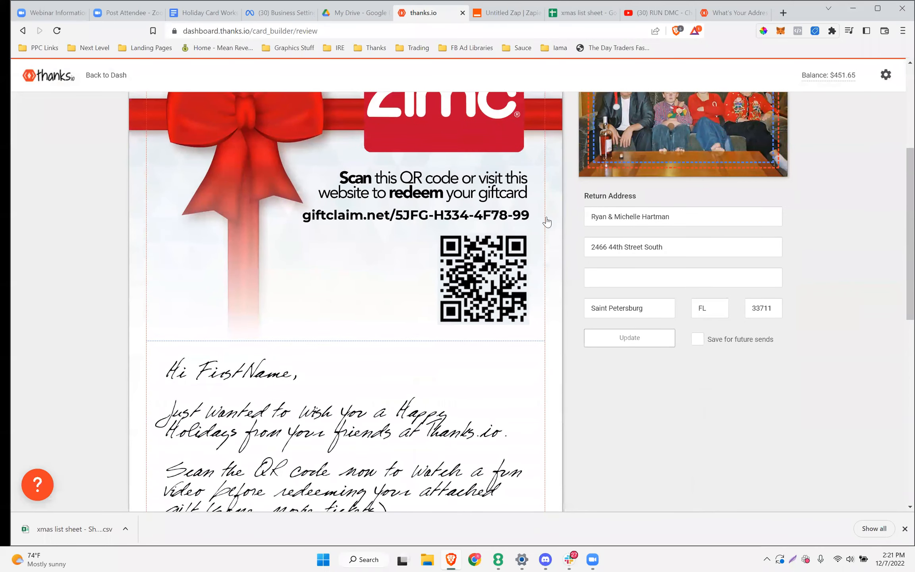
pyautogui.scroll(-7, 590, 212)
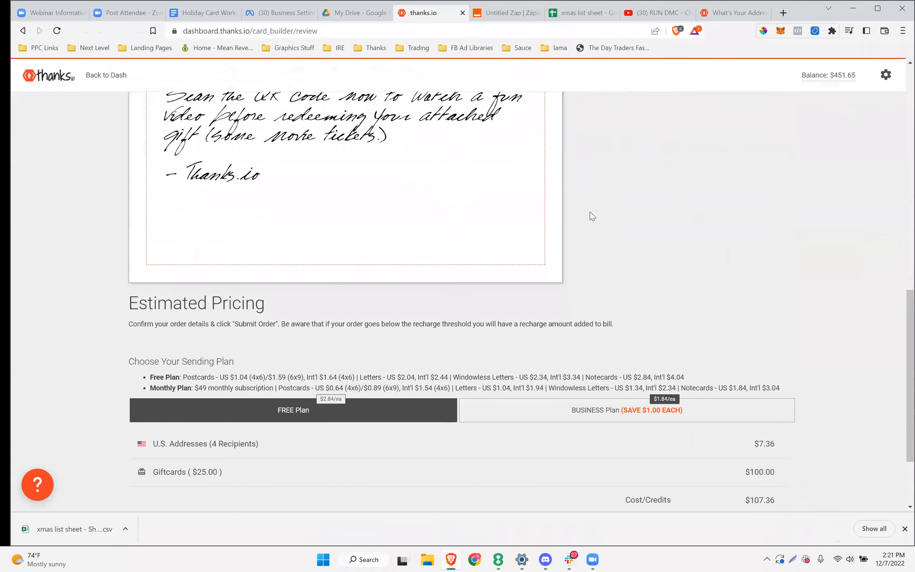
pyautogui.scroll(-3, 589, 211)
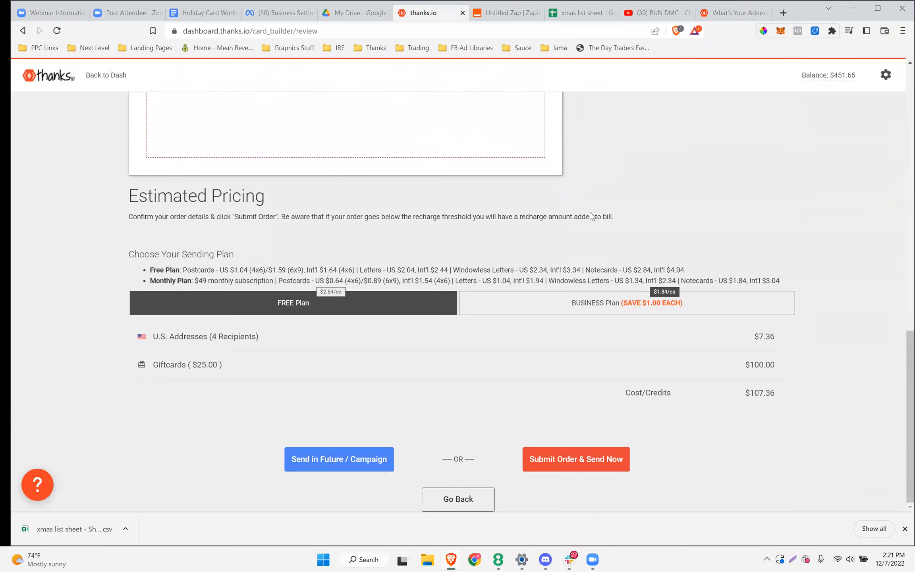
pyautogui.moveTo(254, 351); pyautogui.dragTo(158, 347)
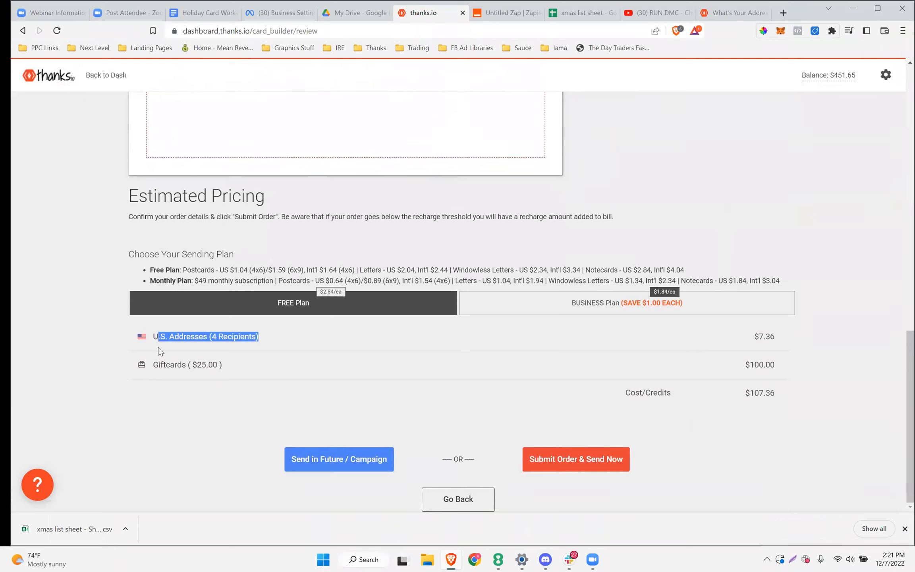
pyautogui.moveTo(233, 370); pyautogui.dragTo(152, 365)
pyautogui.moveTo(239, 366); pyautogui.dragTo(158, 366)
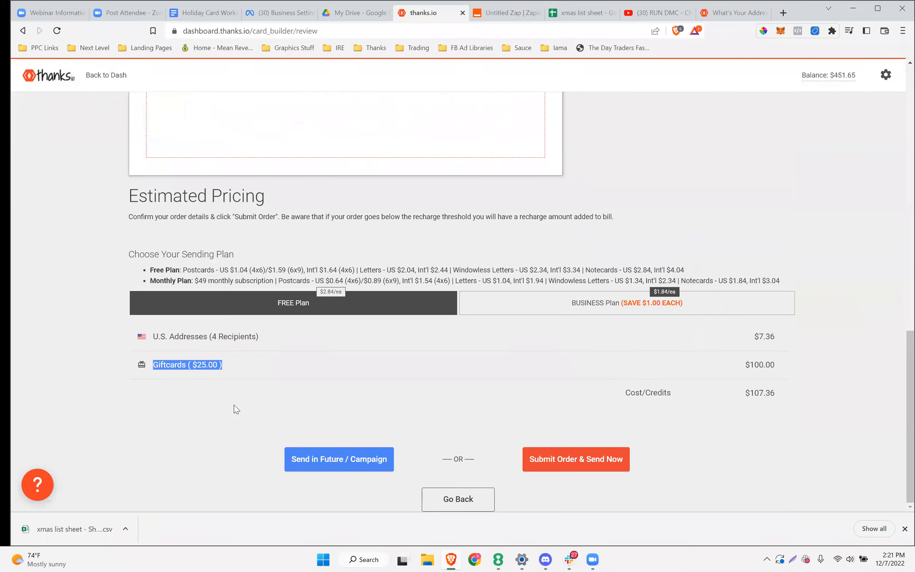
pyautogui.scroll(15, 415, 380)
pyautogui.scroll(-15, 415, 379)
pyautogui.moveTo(261, 346); pyautogui.dragTo(215, 371)
pyautogui.scroll(6, 641, 327)
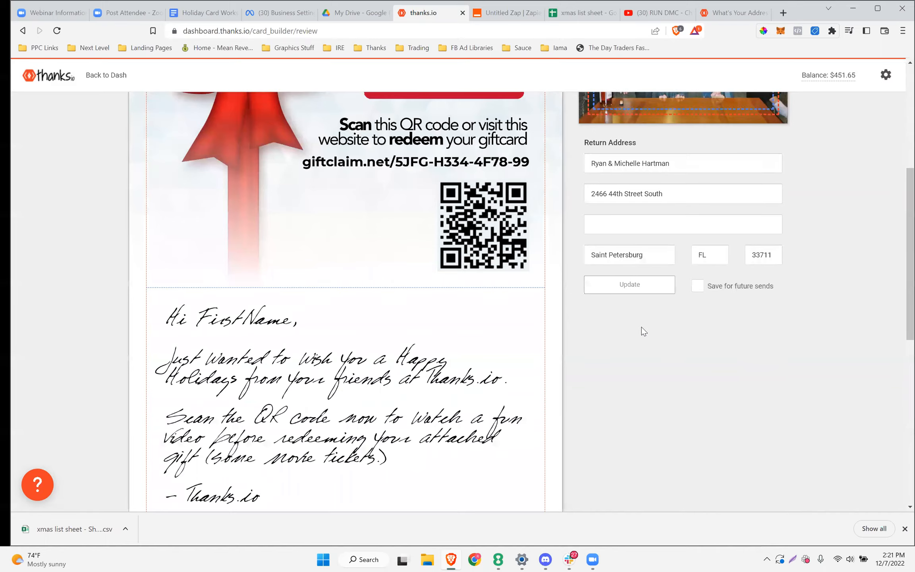
pyautogui.scroll(5, 642, 326)
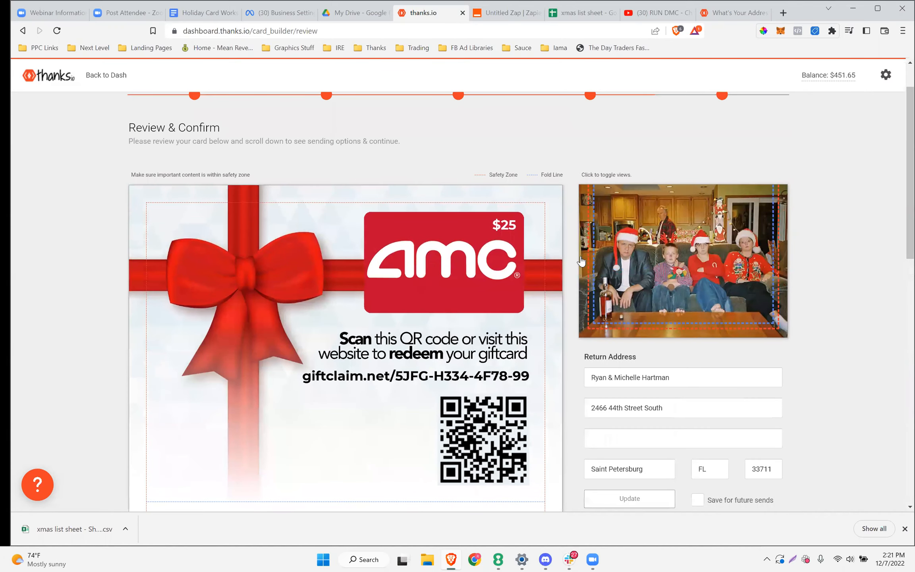
pyautogui.scroll(-10, 580, 260)
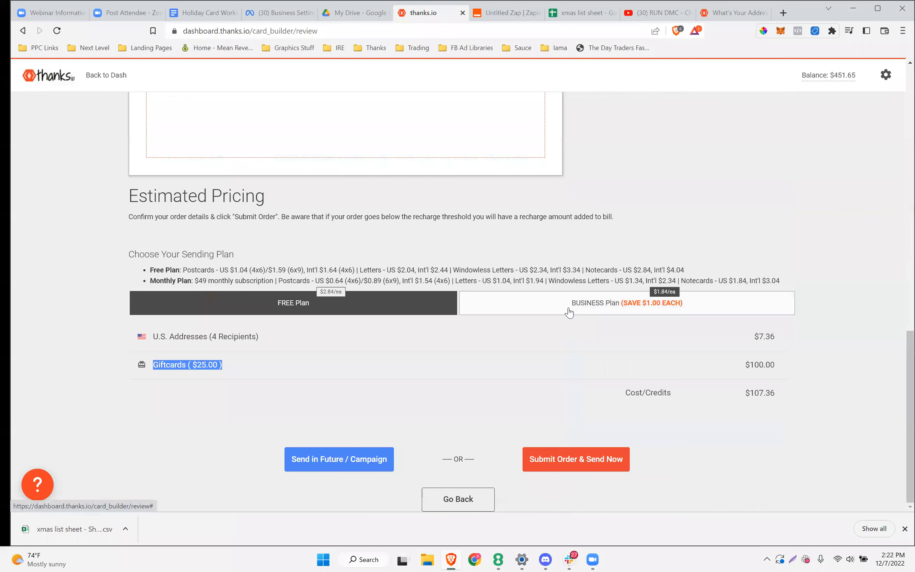
# Compare the Free and Business plans, leaving Business selected for a $56.36 total
pyautogui.click(569, 313)
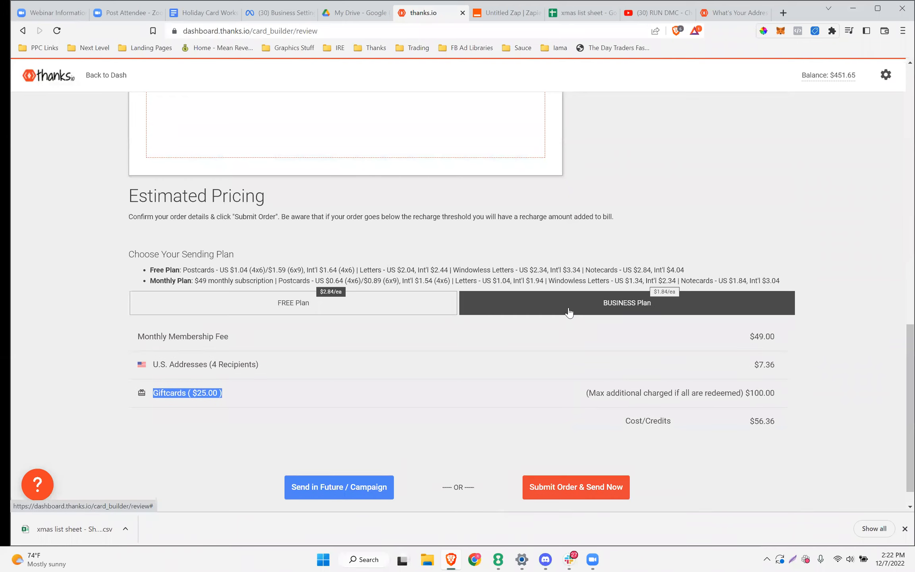
pyautogui.click(366, 314)
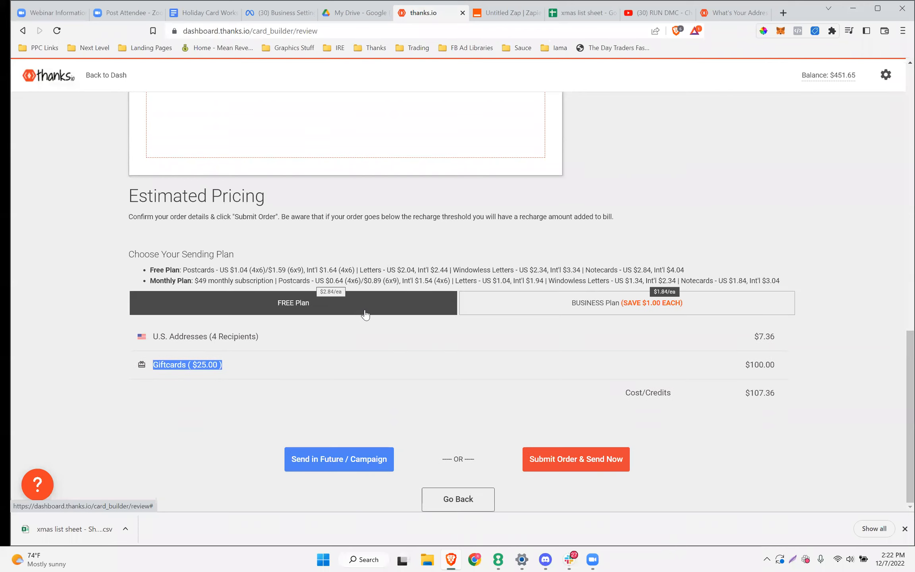
pyautogui.click(568, 313)
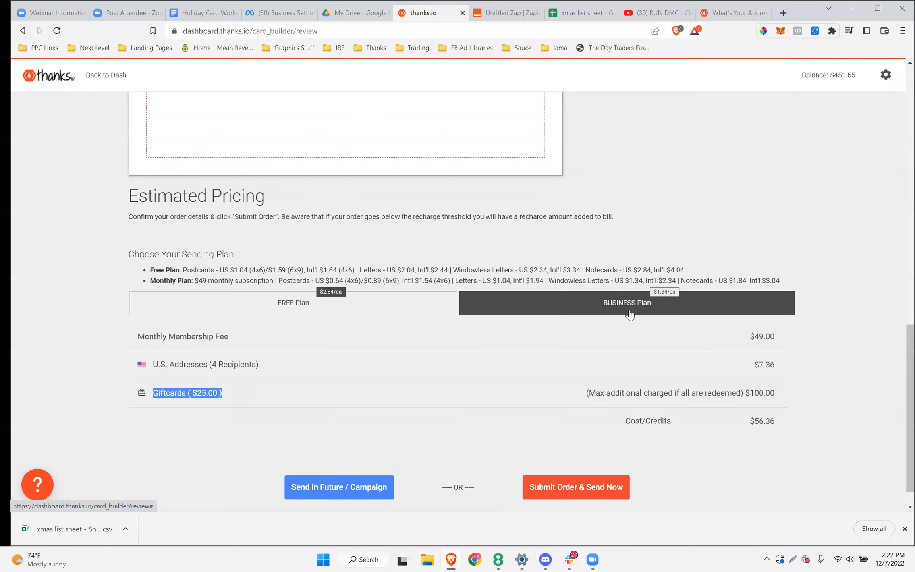
# Review the order summary, then return to the Holiday Card Workshop notes
pyautogui.scroll(15, 630, 314)
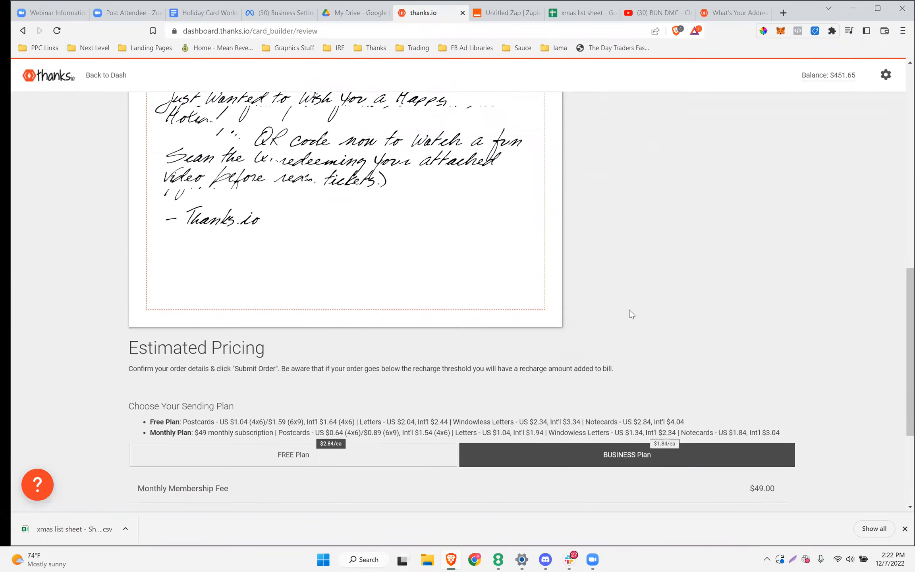
pyautogui.scroll(-15, 506, 292)
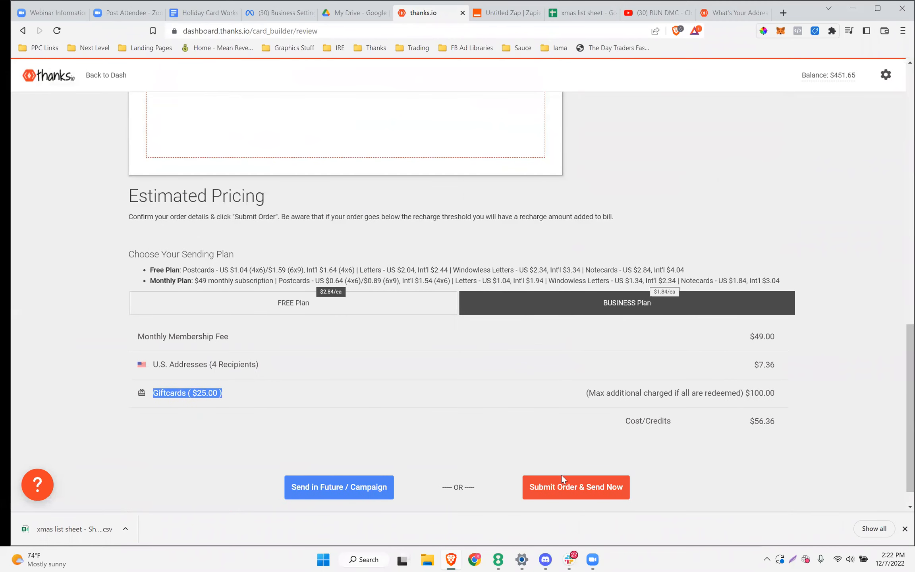
pyautogui.scroll(15, 561, 382)
pyautogui.scroll(-5, 561, 381)
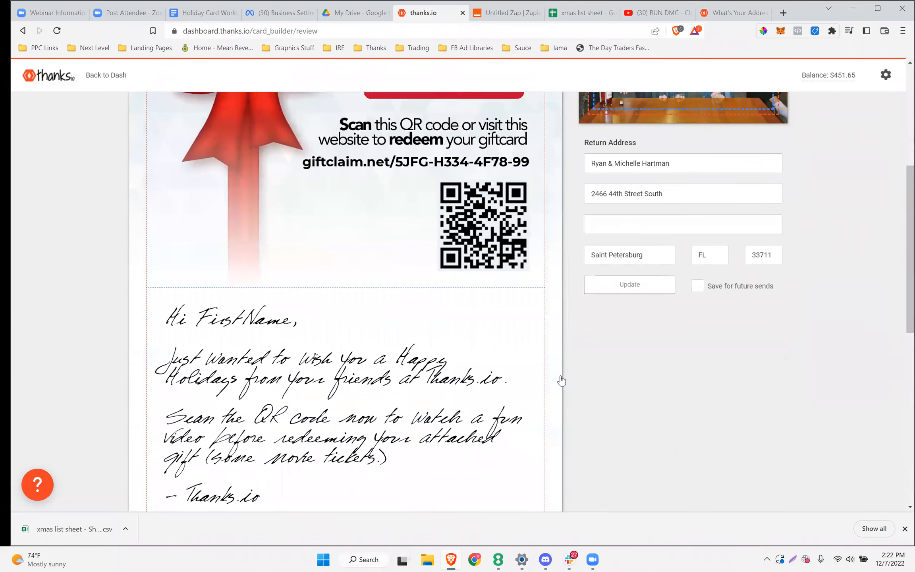
pyautogui.scroll(5, 561, 381)
pyautogui.scroll(-3, 511, 248)
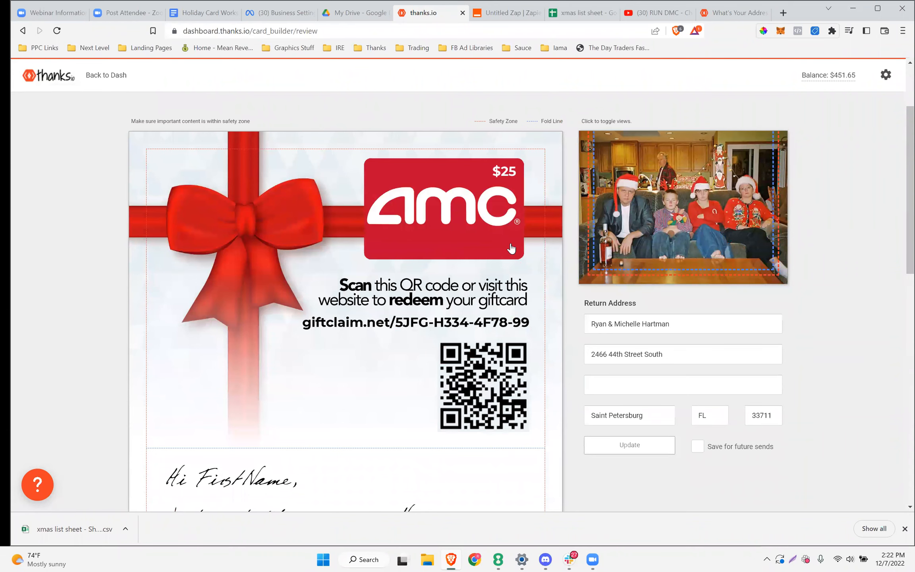
pyautogui.scroll(3, 512, 248)
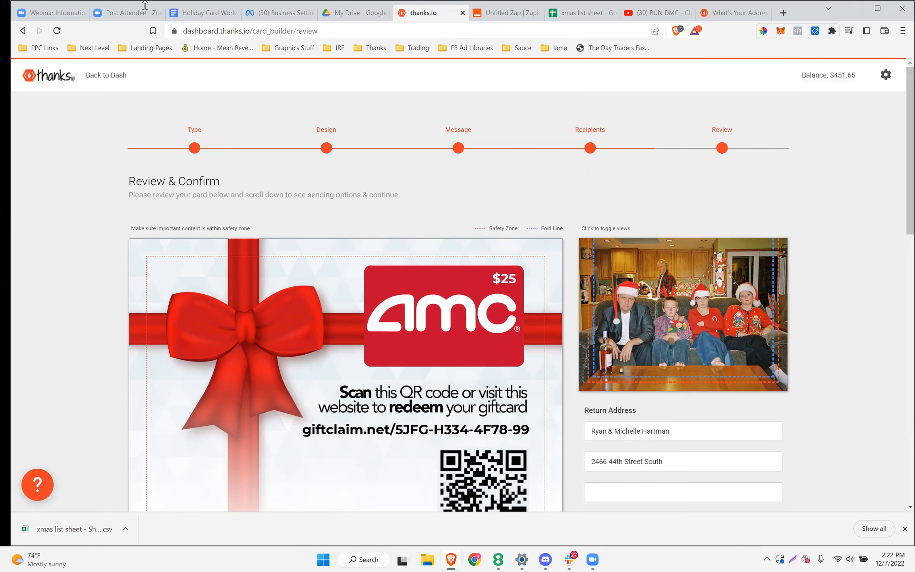
pyautogui.click(203, 13)
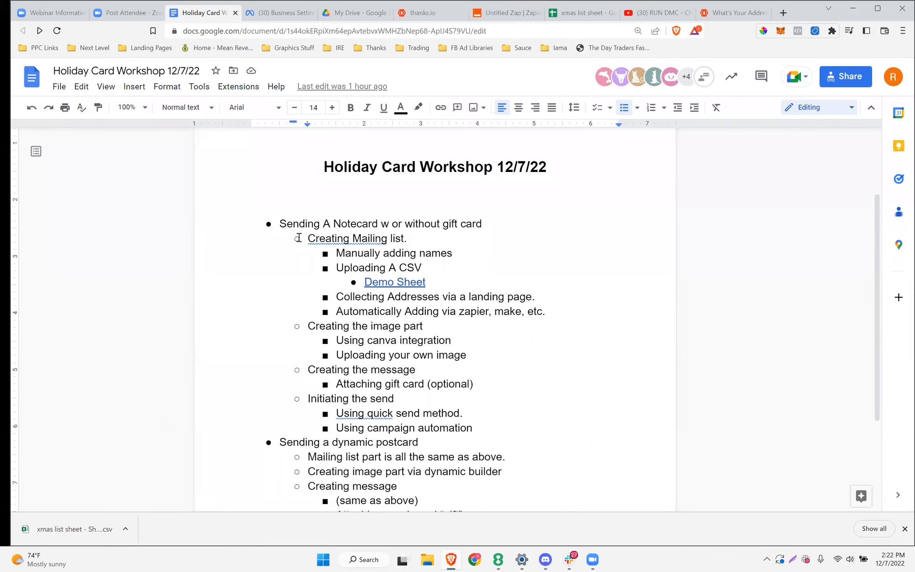
pyautogui.moveTo(286, 224); pyautogui.dragTo(381, 400)
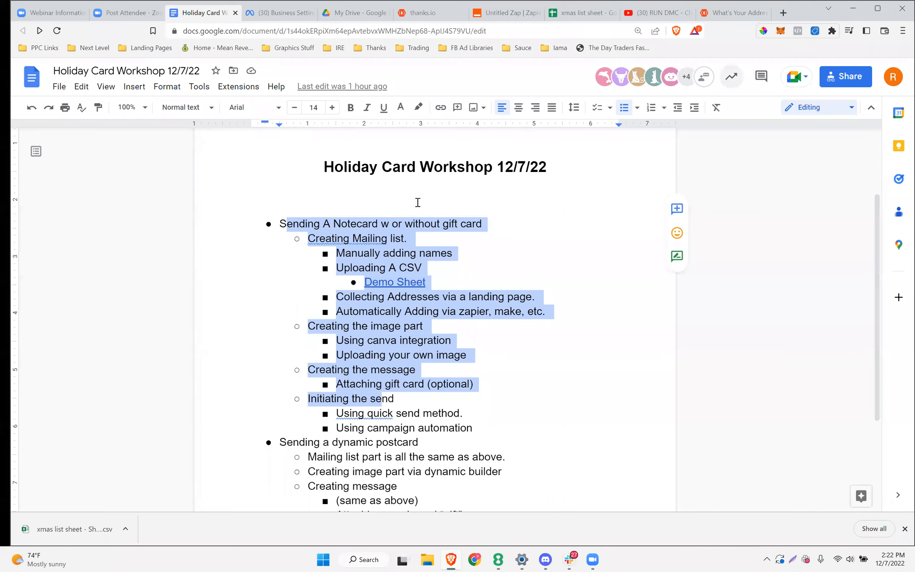
pyautogui.scroll(-3, 459, 320)
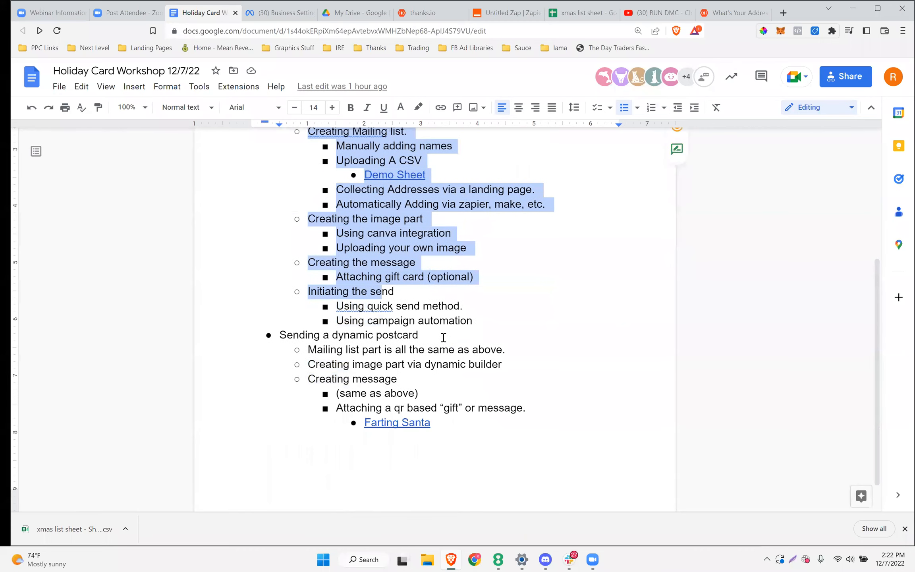
pyautogui.click(479, 322)
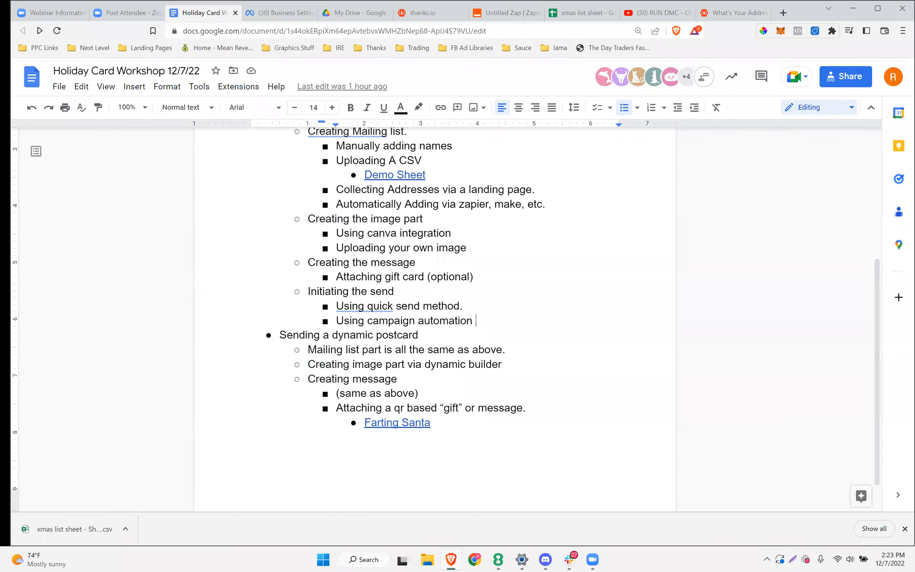
pyautogui.click(277, 338)
pyautogui.moveTo(278, 338); pyautogui.dragTo(472, 427)
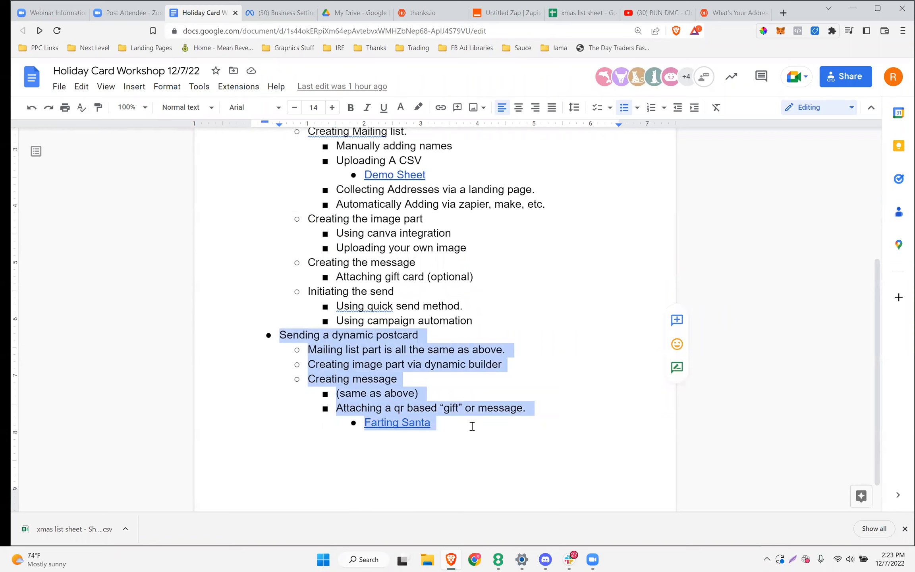
# Highlight the mailing list line in the notes, then go back to the thanks.io dashboard
pyautogui.click(345, 551)
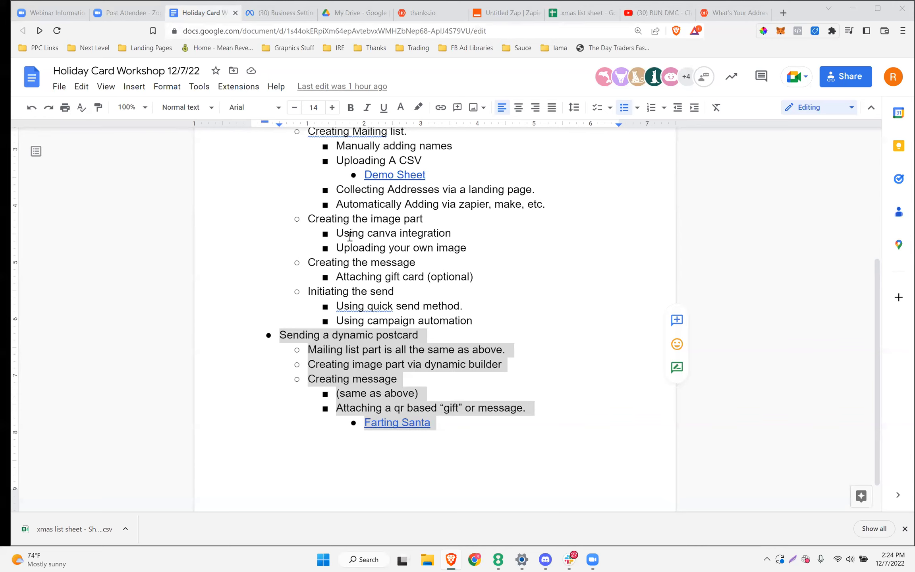
pyautogui.moveTo(317, 351); pyautogui.dragTo(506, 350)
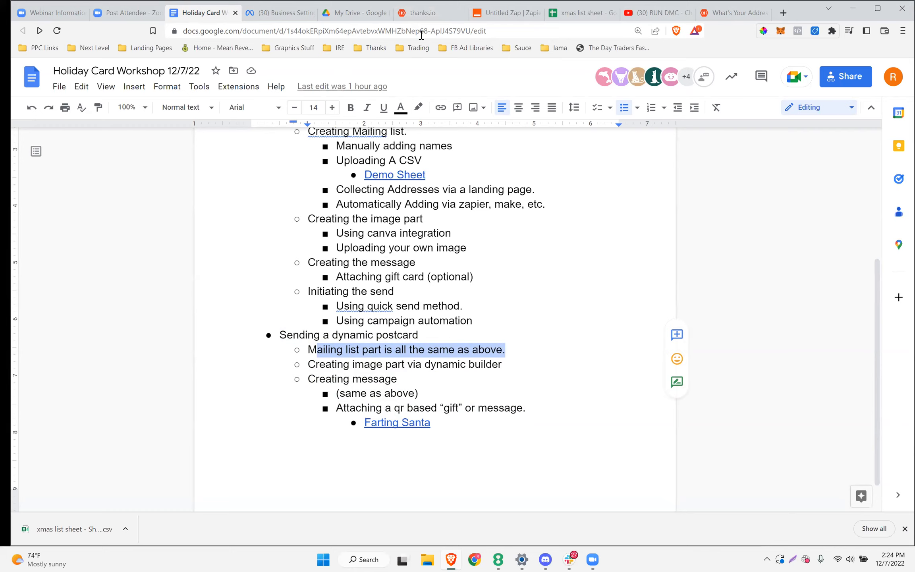
pyautogui.click(415, 13)
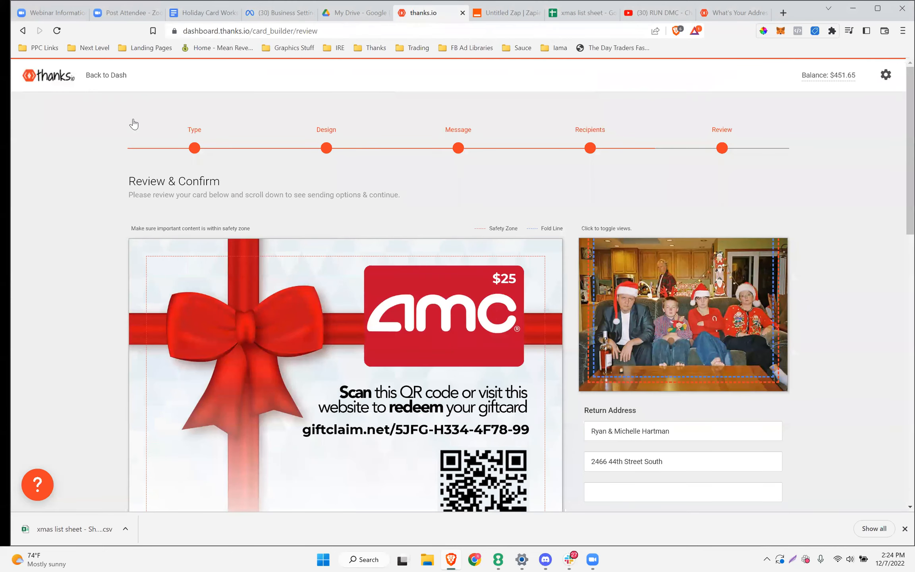
pyautogui.click(103, 78)
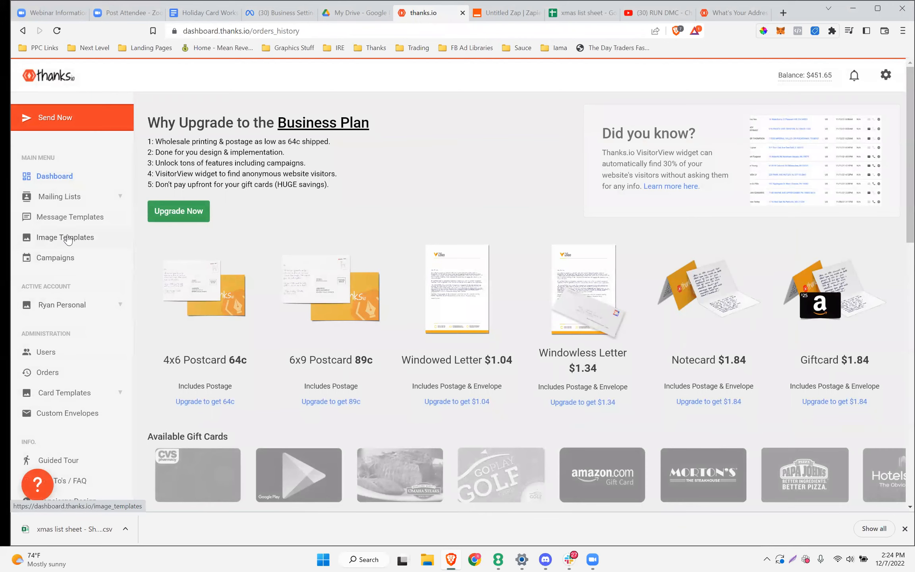
# Launch the Image Builder from the Postcards Dynamic Images menu on the Image Templates page
pyautogui.click(67, 238)
pyautogui.moveTo(203, 156); pyautogui.dragTo(161, 155)
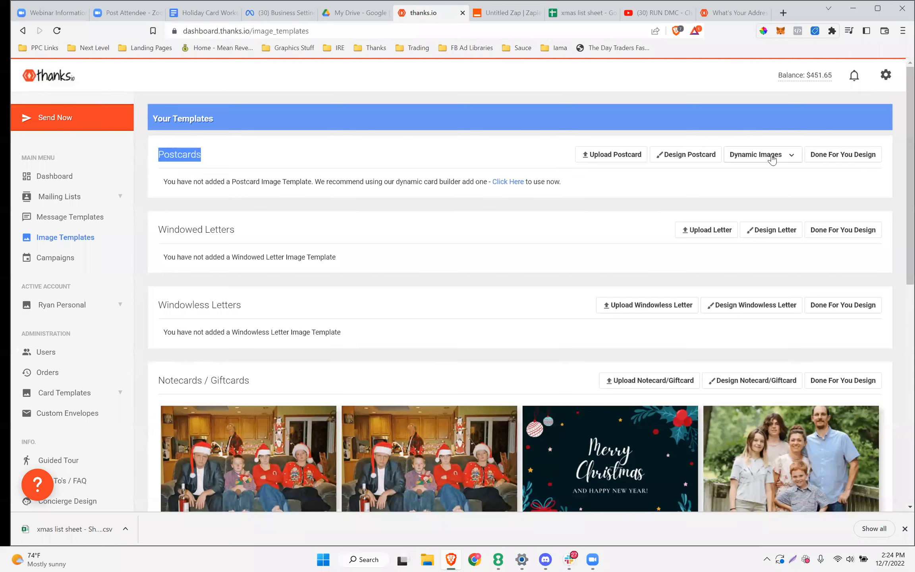
pyautogui.click(772, 157)
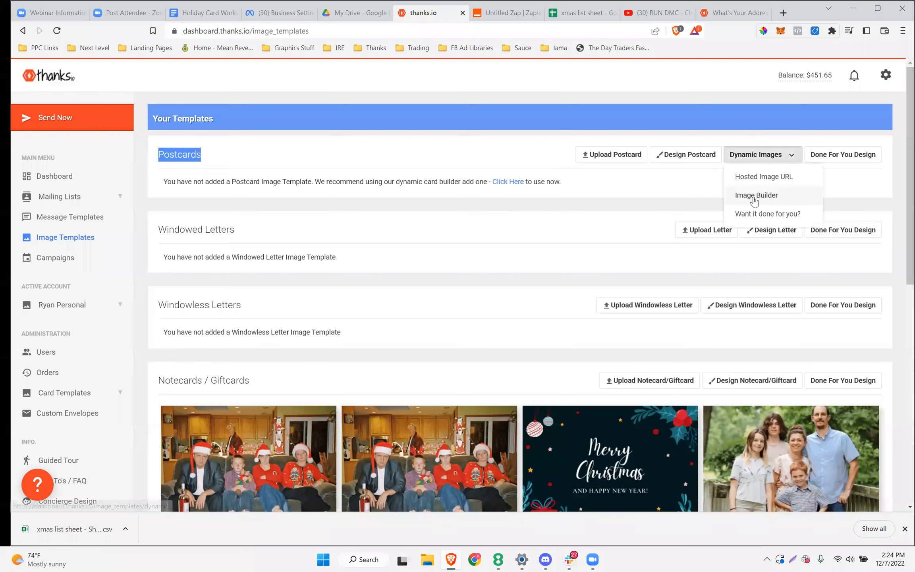
pyautogui.click(755, 197)
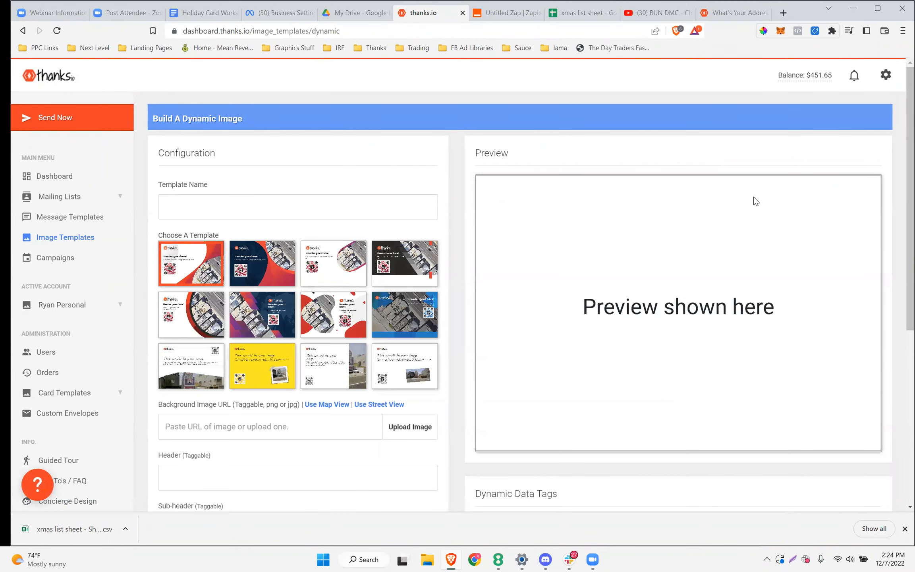
# Pick the last layout and name the new template 'holiday demo'
pyautogui.click(395, 374)
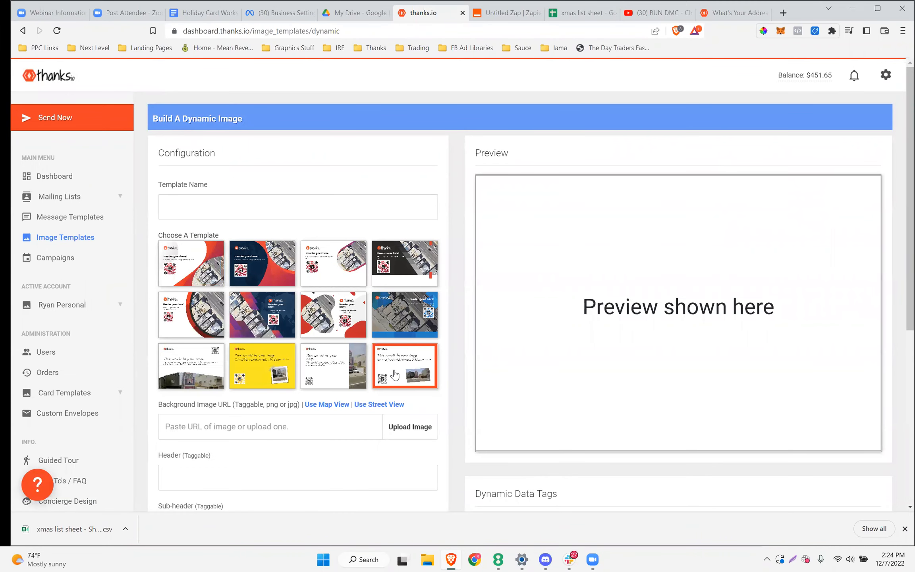
pyautogui.click(205, 204)
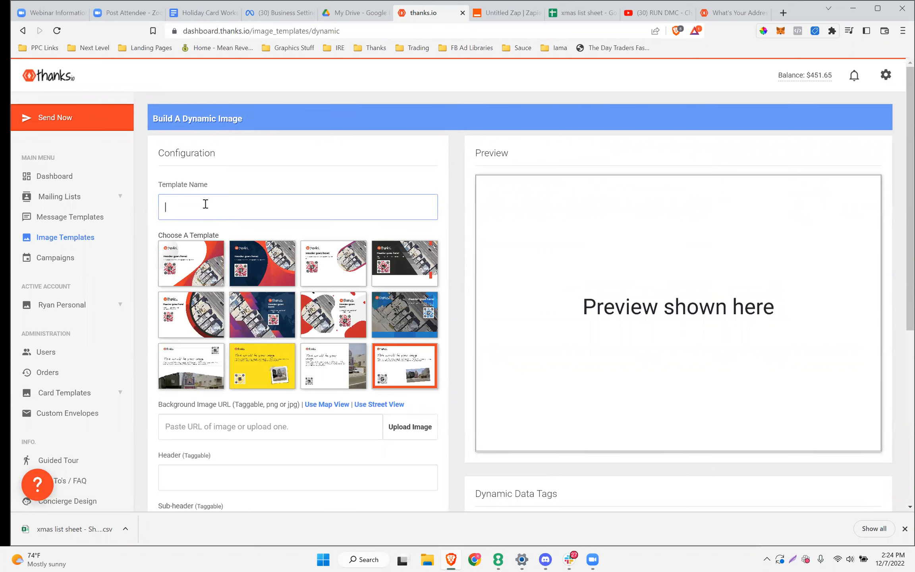
pyautogui.write('Xmas')
pyautogui.press('BackSpace')
pyautogui.press('BackSpace')
pyautogui.press('BackSpace')
pyautogui.press('BackSpace')
pyautogui.write('holiday demo')
# Upload christmasphoto as the card's background image
pyautogui.scroll(-4, 229, 230)
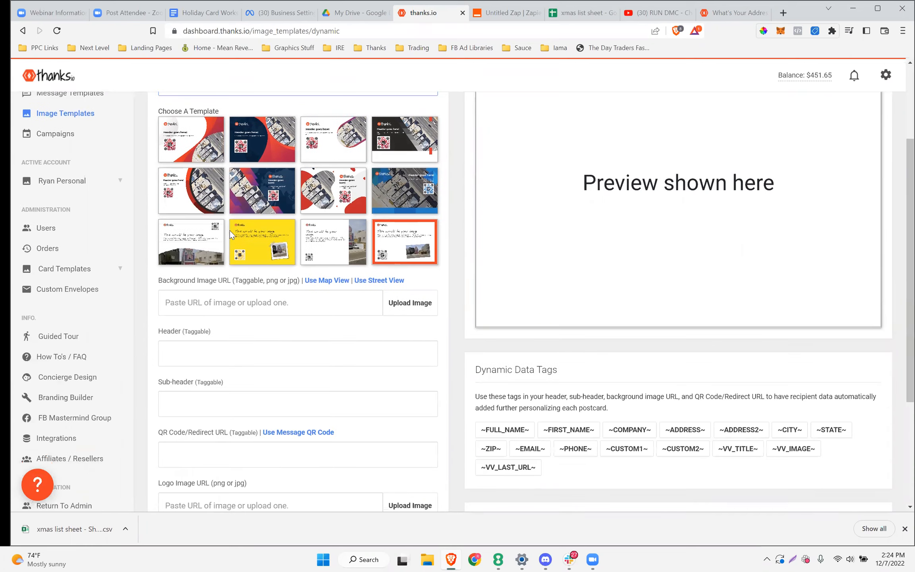
pyautogui.click(229, 263)
pyautogui.click(405, 265)
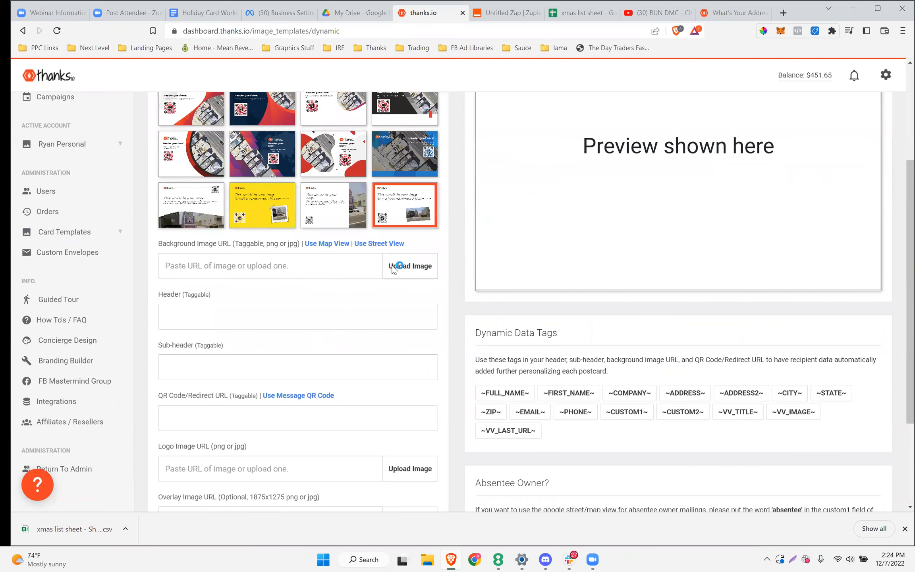
pyautogui.click(168, 120)
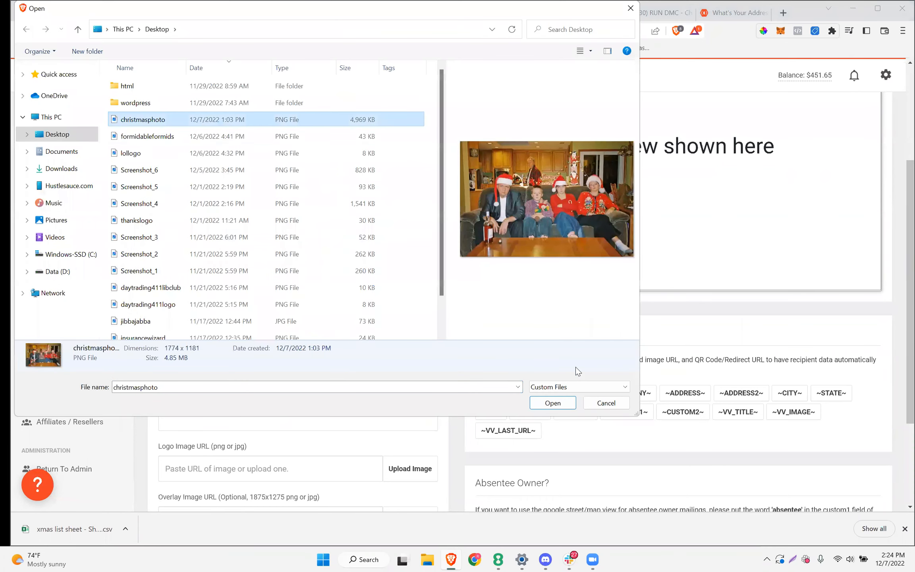
pyautogui.click(553, 403)
# Begin typing the 'Happy' greeting in the Header field
pyautogui.click(213, 313)
pyautogui.write('Merry')
pyautogui.press('BackSpace')
pyautogui.press('BackSpace')
pyautogui.write('Happy')
pyautogui.press('BackSpace')
pyautogui.press('BackSpace')
pyautogui.press('BackSpace')
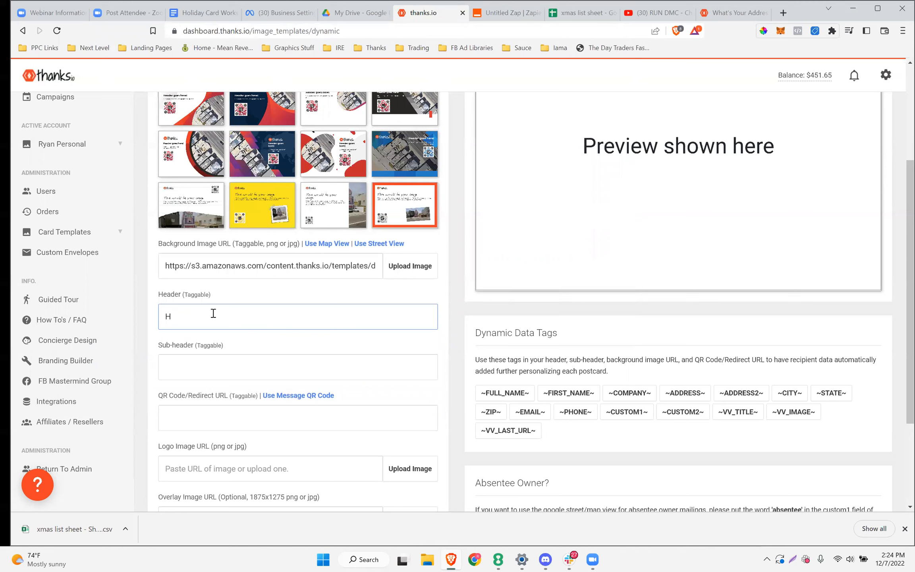
pyautogui.write('appy Holidays')
pyautogui.click(569, 393)
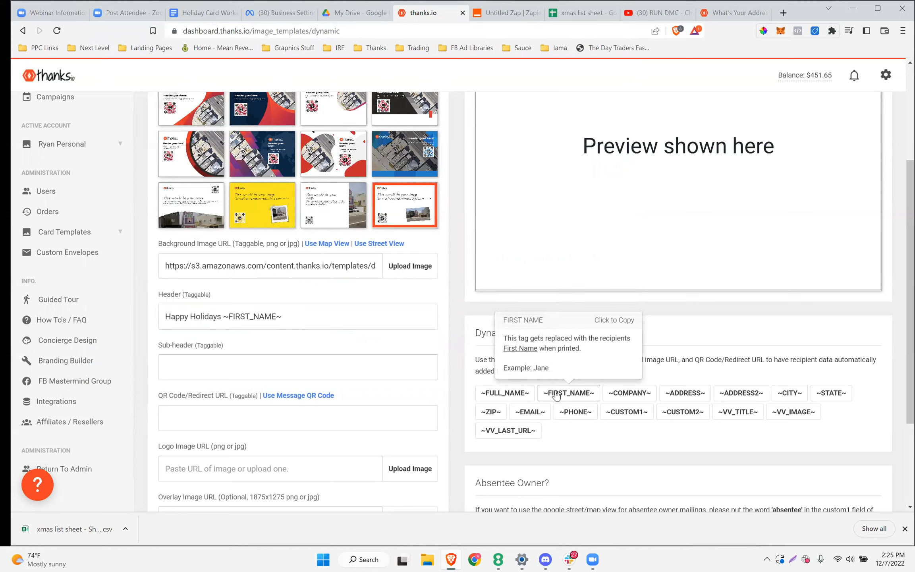
pyautogui.click(315, 315)
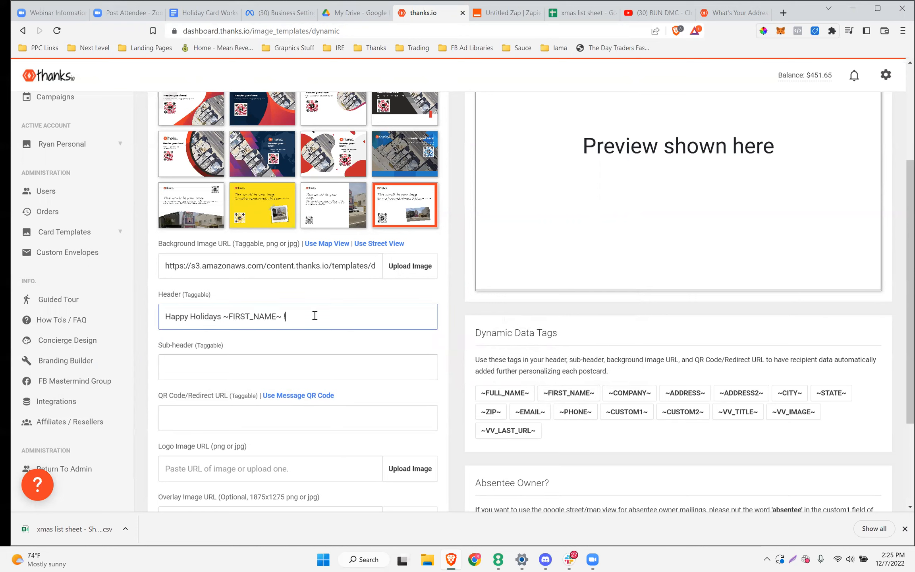
pyautogui.click(211, 366)
pyautogui.write('From yo')
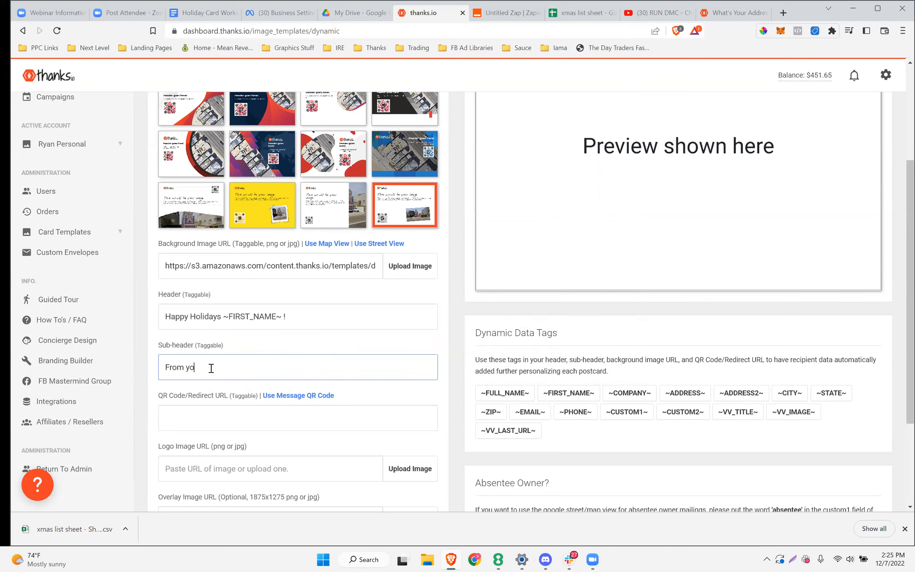
pyautogui.write('ur friends at Thanks.io')
pyautogui.click(211, 415)
pyautogui.scroll(-3, 212, 417)
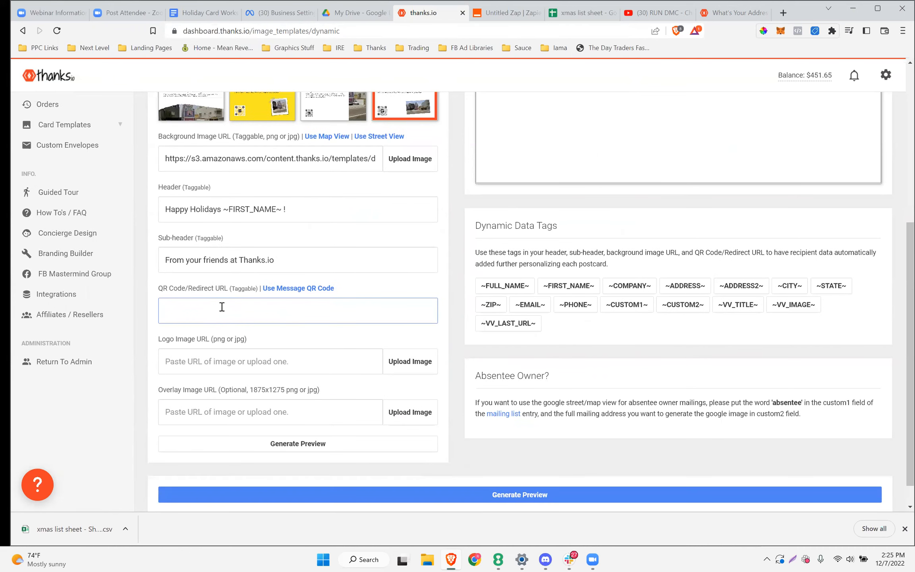
pyautogui.write('http://youtube.com')
# Upload thankslogo as the card's logo image
pyautogui.click(188, 360)
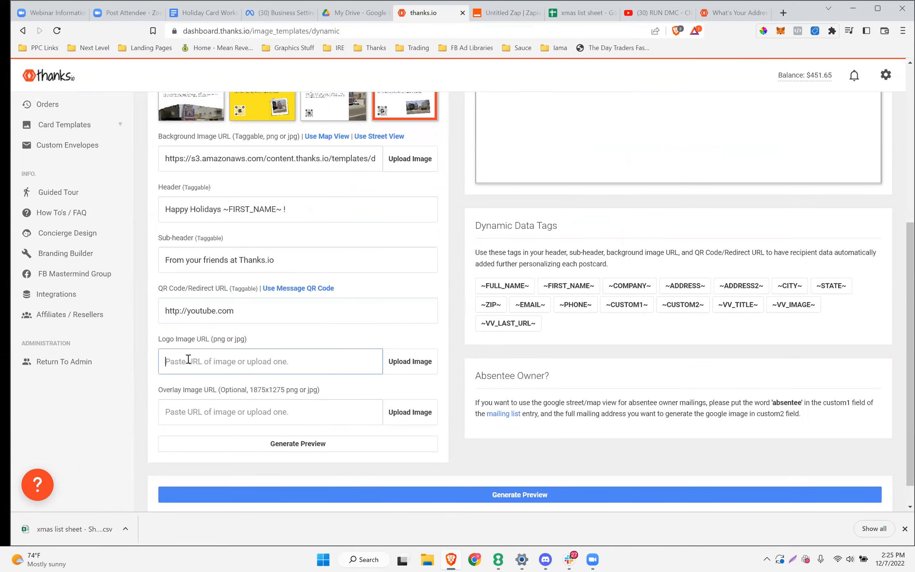
pyautogui.scroll(-1, 261, 339)
pyautogui.click(394, 333)
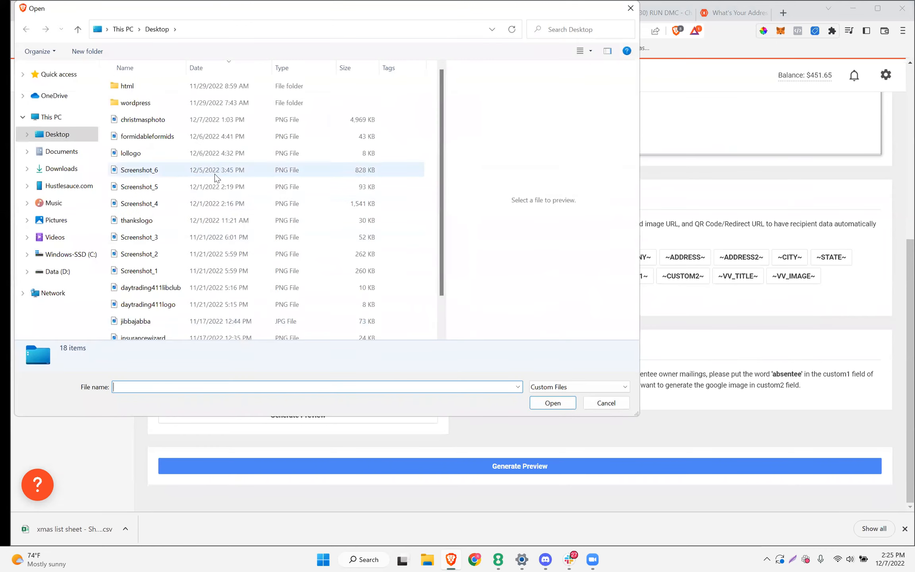
pyautogui.scroll(-1, 211, 173)
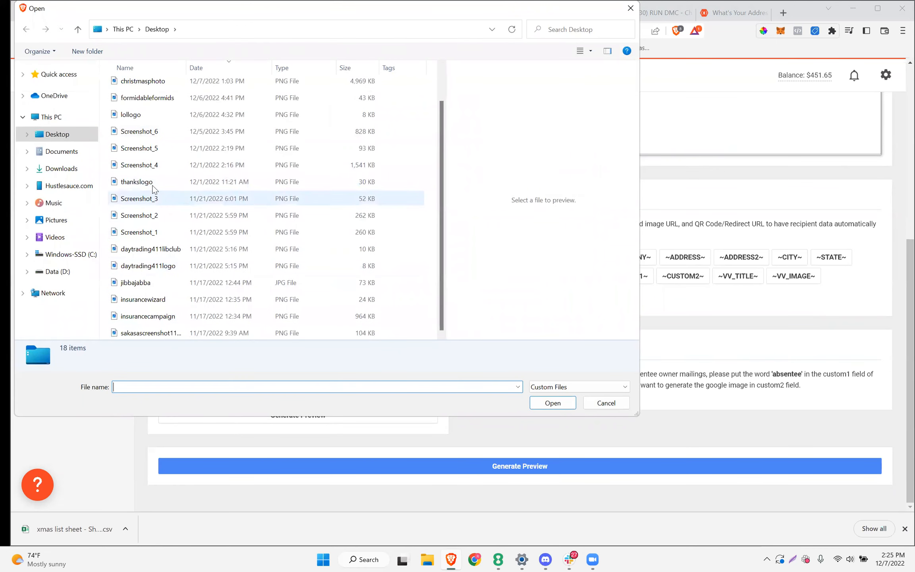
pyautogui.click(183, 181)
pyautogui.click(531, 406)
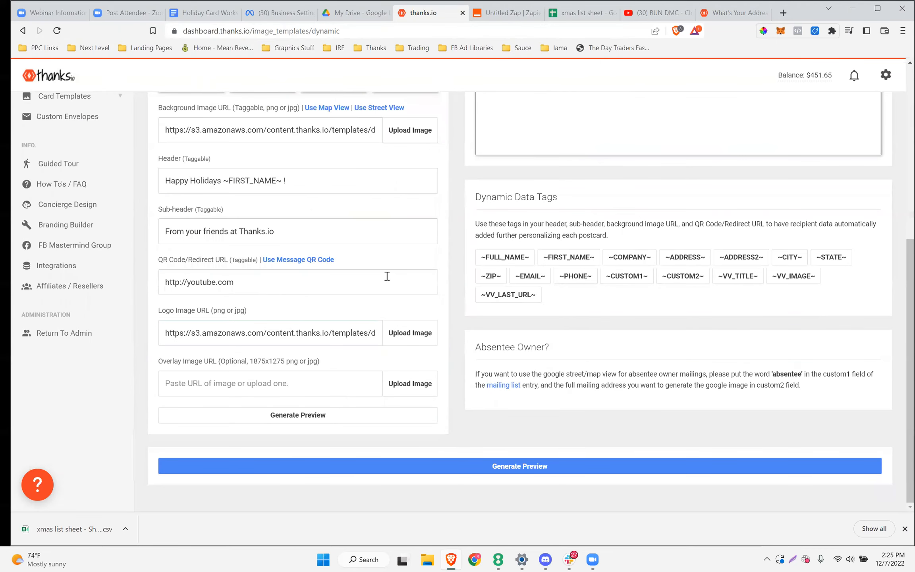
# Replace the QR code URL with the personalized ~MESSAGE_QR~ message link
pyautogui.scroll(4, 387, 278)
pyautogui.scroll(-3, 388, 278)
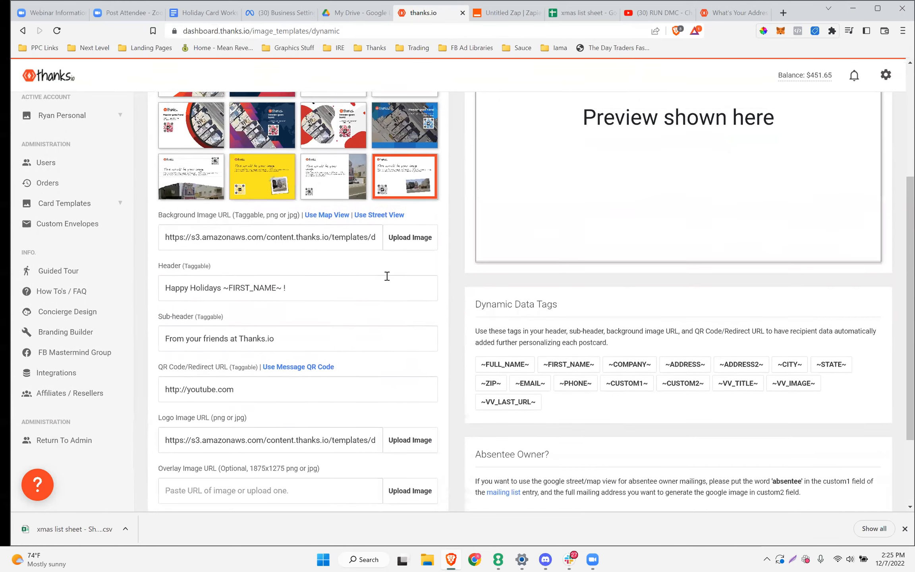
pyautogui.click(299, 314)
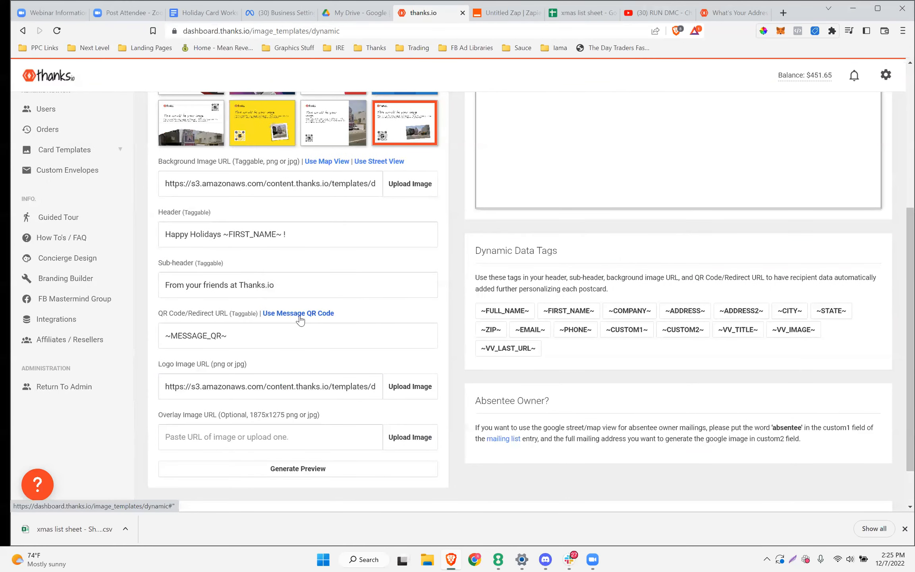
pyautogui.moveTo(336, 313); pyautogui.dragTo(266, 313)
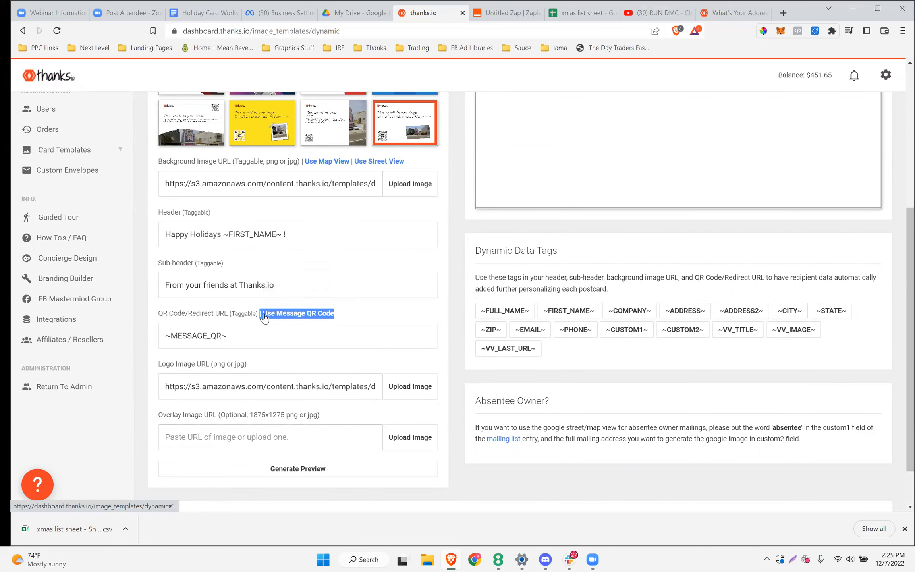
pyautogui.click(371, 296)
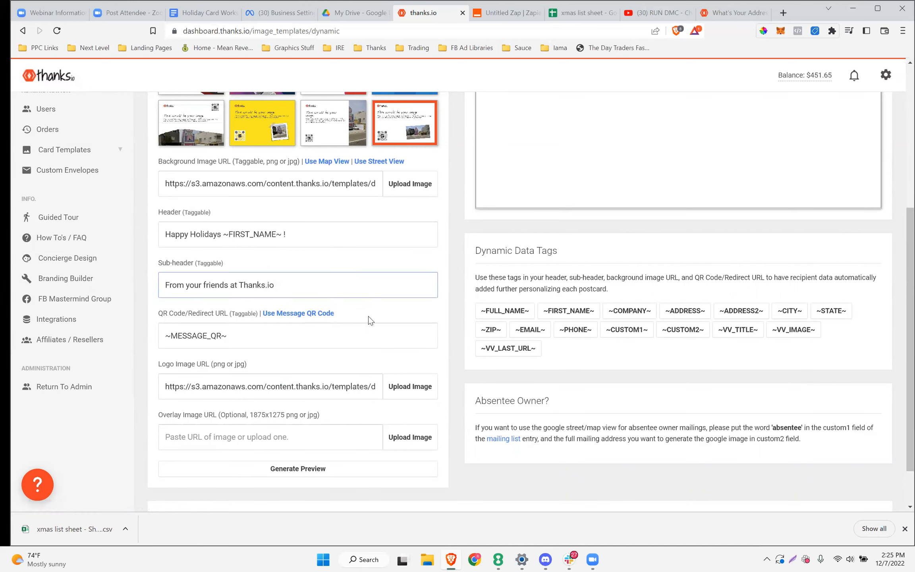
pyautogui.click(297, 316)
pyautogui.scroll(-2, 399, 306)
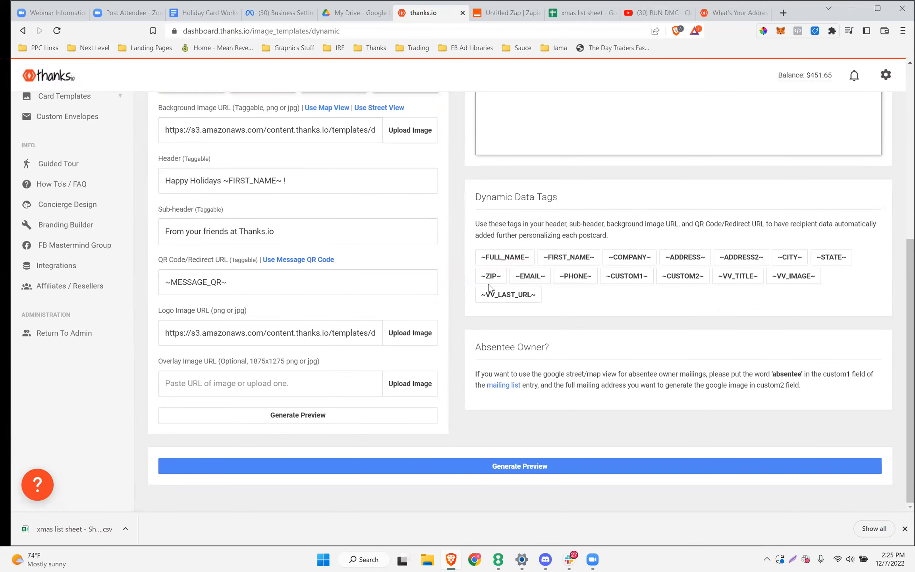
# Inspect the preview's logo, greeting, family photo and QR code, then pick the third template
pyautogui.scroll(3, 489, 286)
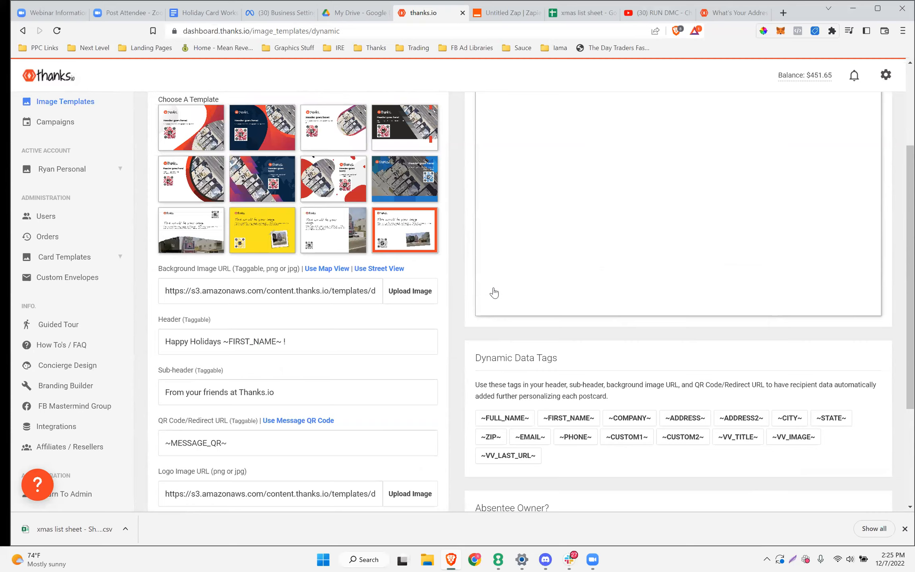
pyautogui.scroll(3, 494, 324)
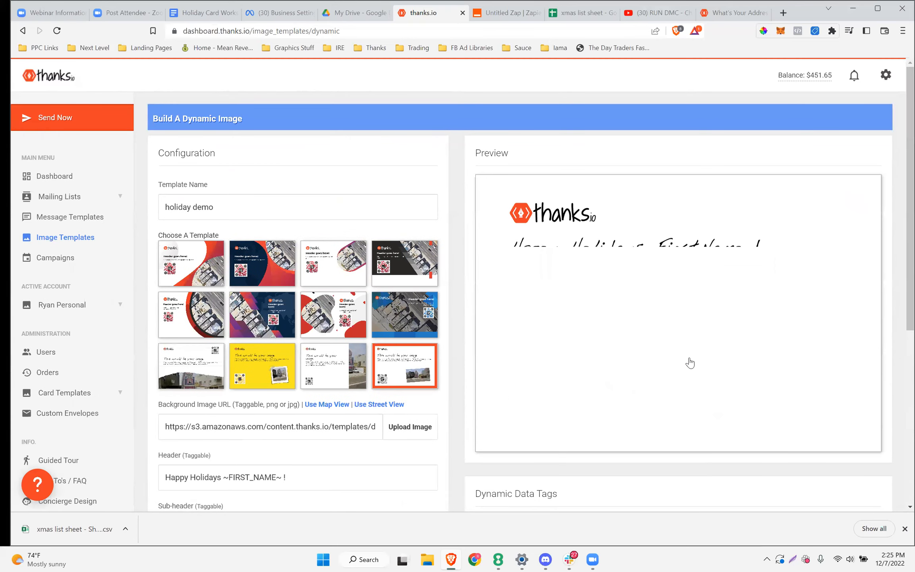
pyautogui.scroll(-1, 643, 292)
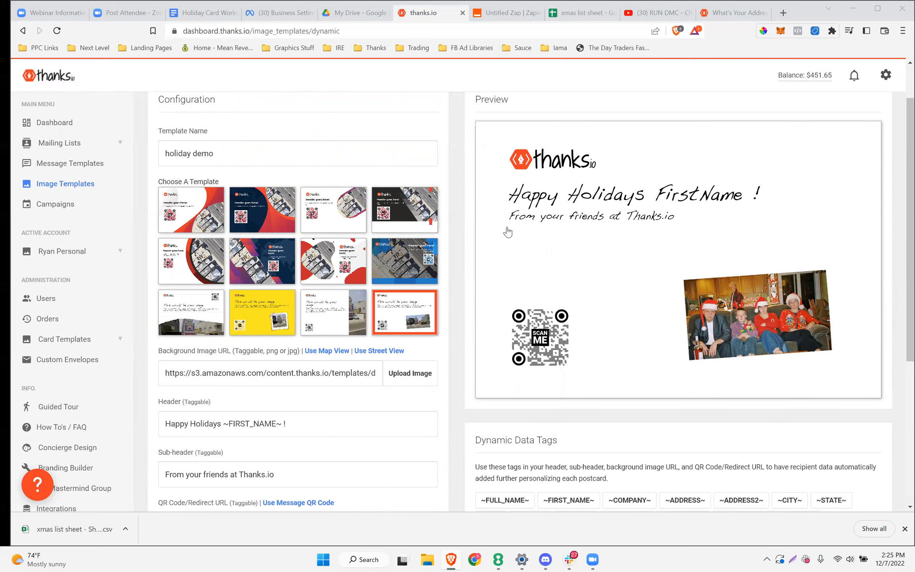
pyautogui.scroll(-2, 273, 410)
pyautogui.scroll(2, 272, 409)
pyautogui.scroll(-1, 370, 310)
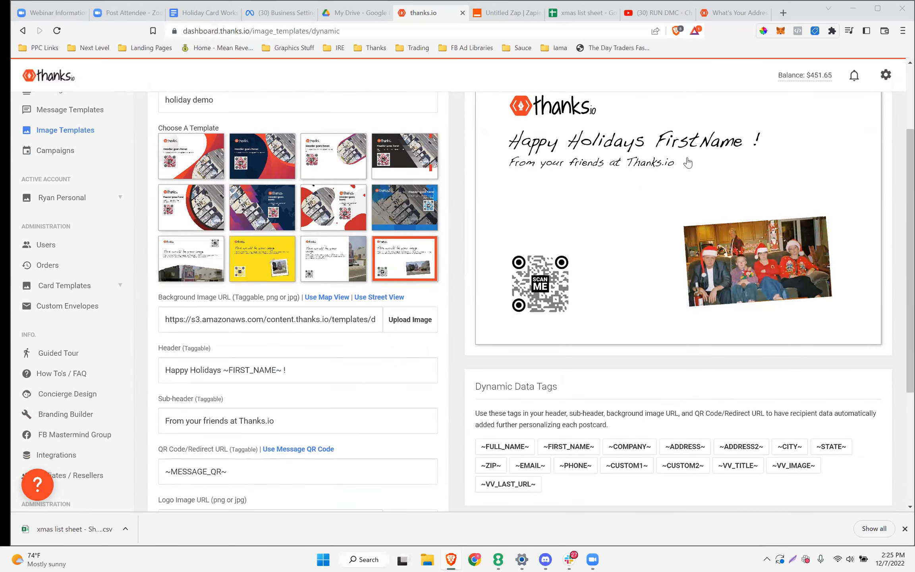
pyautogui.scroll(1, 351, 290)
pyautogui.scroll(2, 351, 289)
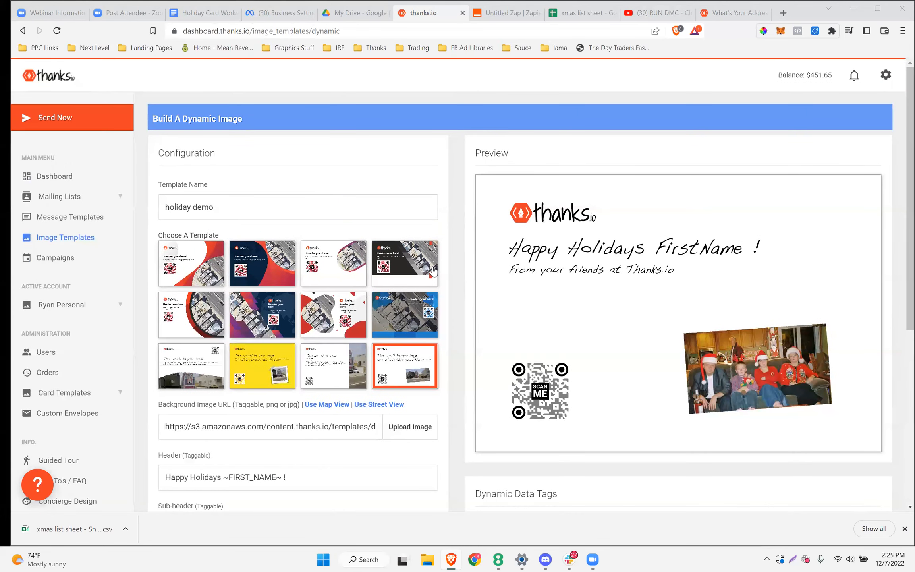
pyautogui.scroll(-2, 435, 274)
pyautogui.scroll(-2, 437, 275)
pyautogui.moveTo(415, 244); pyautogui.dragTo(301, 250)
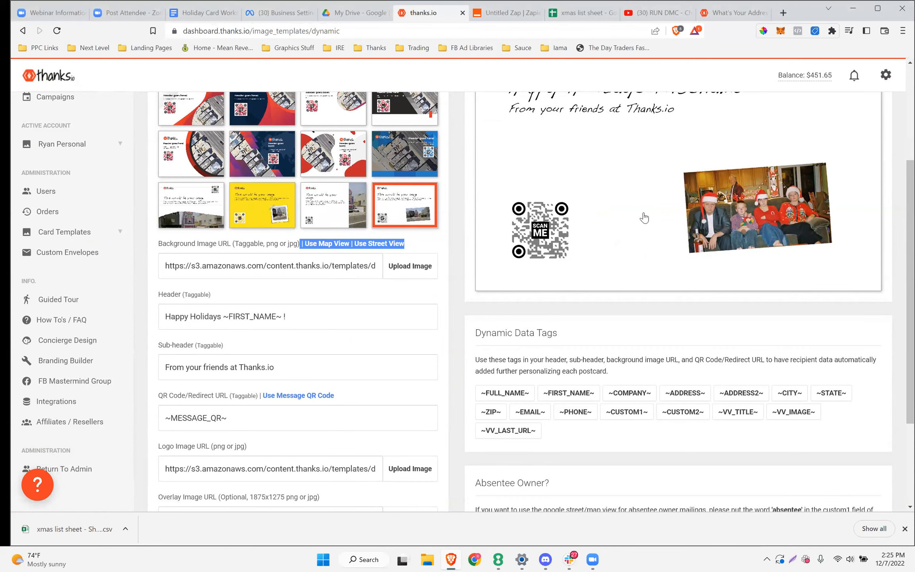
pyautogui.scroll(4, 745, 271)
pyautogui.scroll(-3, 574, 226)
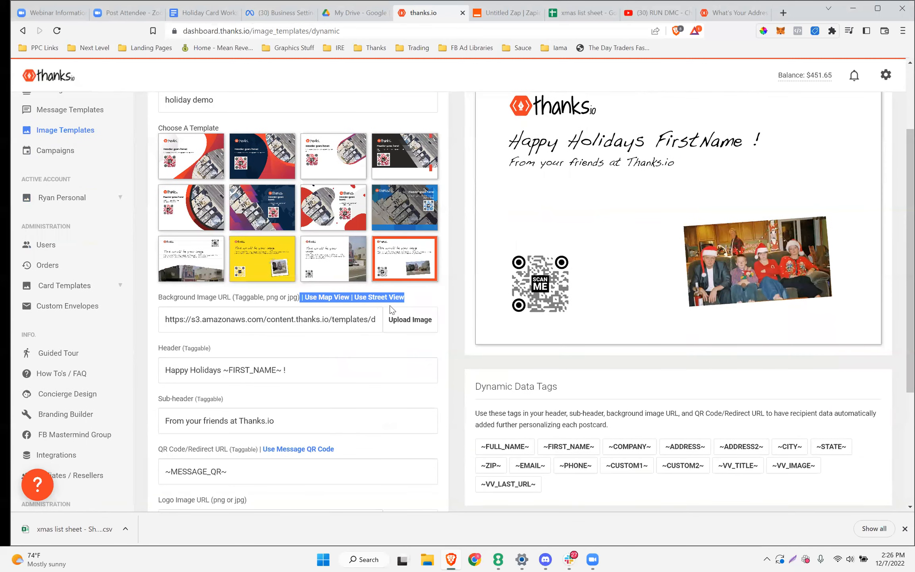
pyautogui.scroll(-3, 727, 207)
pyautogui.scroll(4, 715, 190)
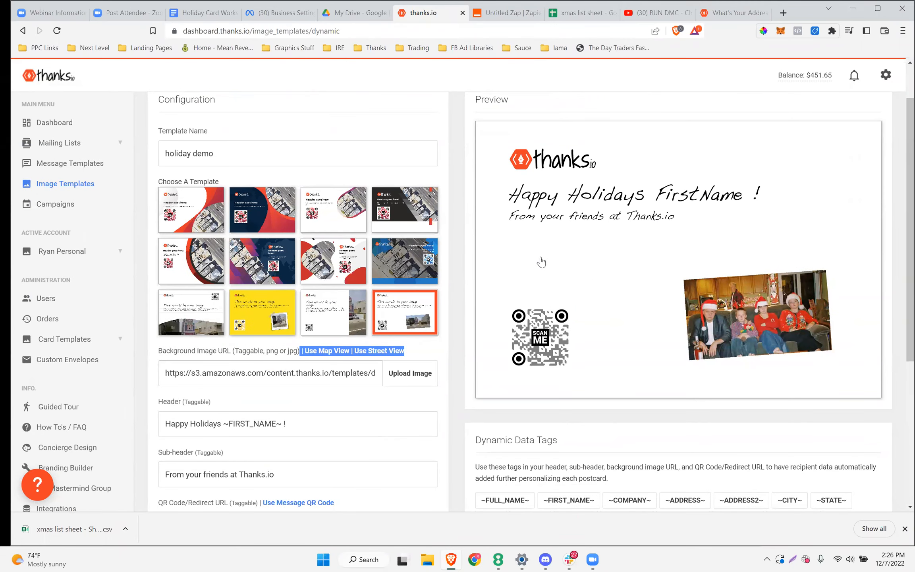
pyautogui.click(330, 223)
pyautogui.scroll(-6, 350, 258)
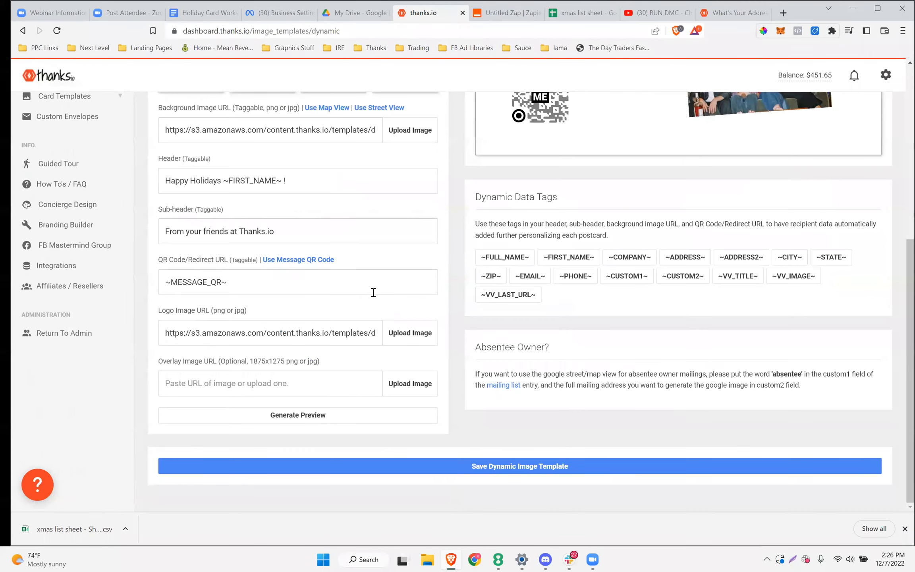
# Generate a preview and switch the card to the fifth template design
pyautogui.click(306, 420)
pyautogui.scroll(7, 602, 203)
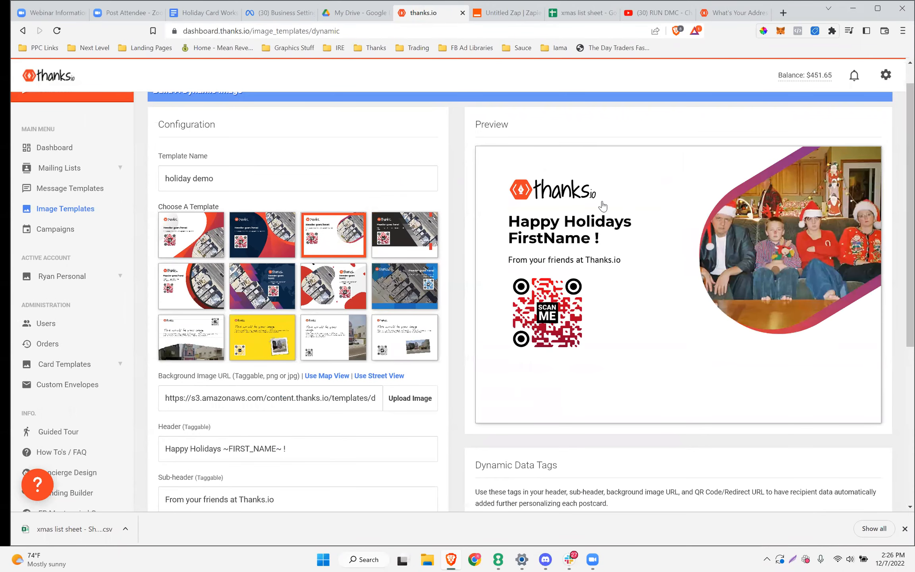
pyautogui.click(401, 285)
pyautogui.click(188, 286)
# Save the 'holiday demo' dynamic image template
pyautogui.scroll(-7, 379, 234)
pyautogui.scroll(7, 474, 260)
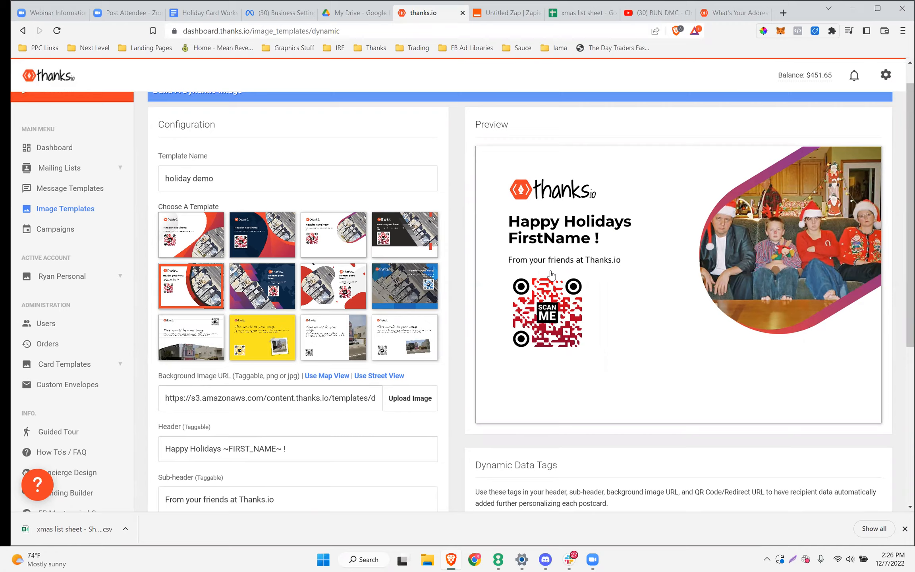
pyautogui.scroll(-4, 556, 272)
pyautogui.scroll(4, 551, 277)
pyautogui.scroll(-6, 552, 281)
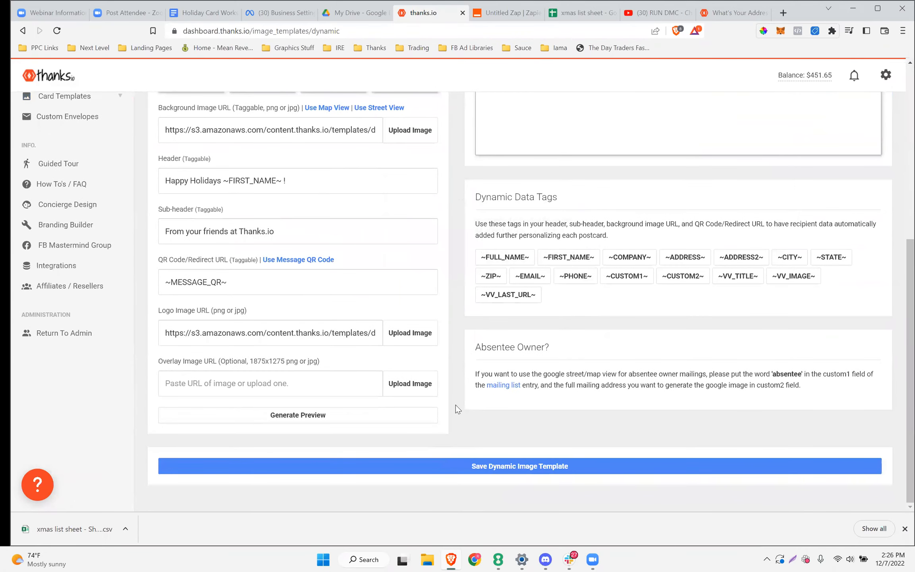
pyautogui.scroll(6, 535, 350)
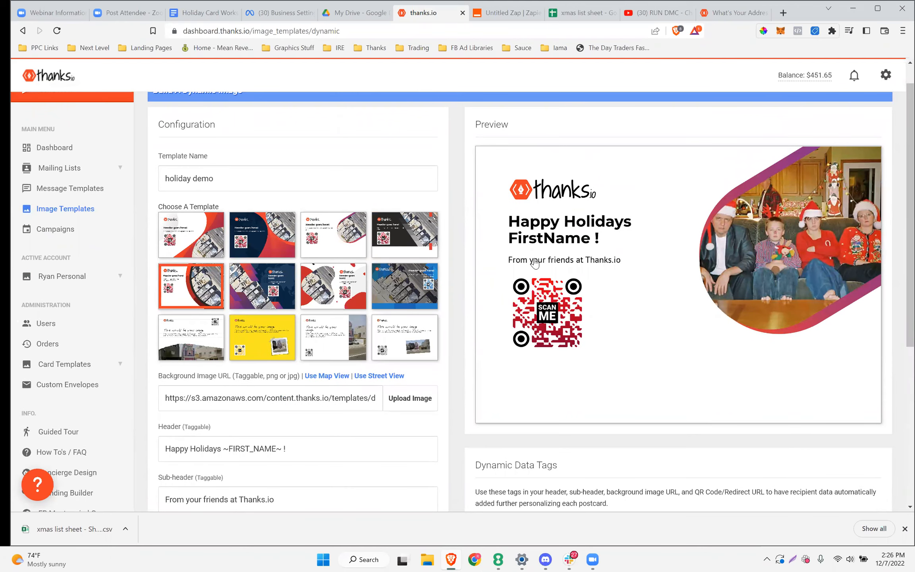
pyautogui.scroll(-3, 562, 250)
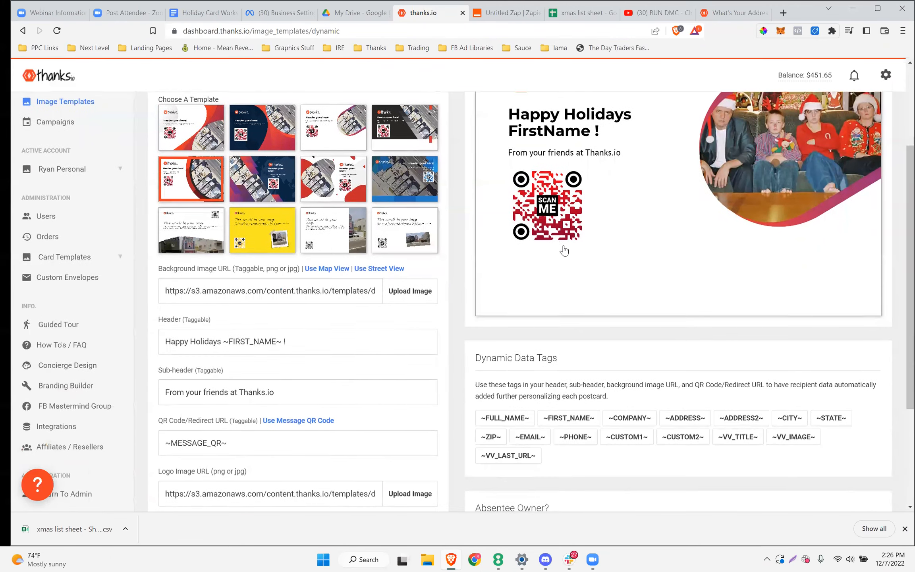
pyautogui.scroll(3, 565, 250)
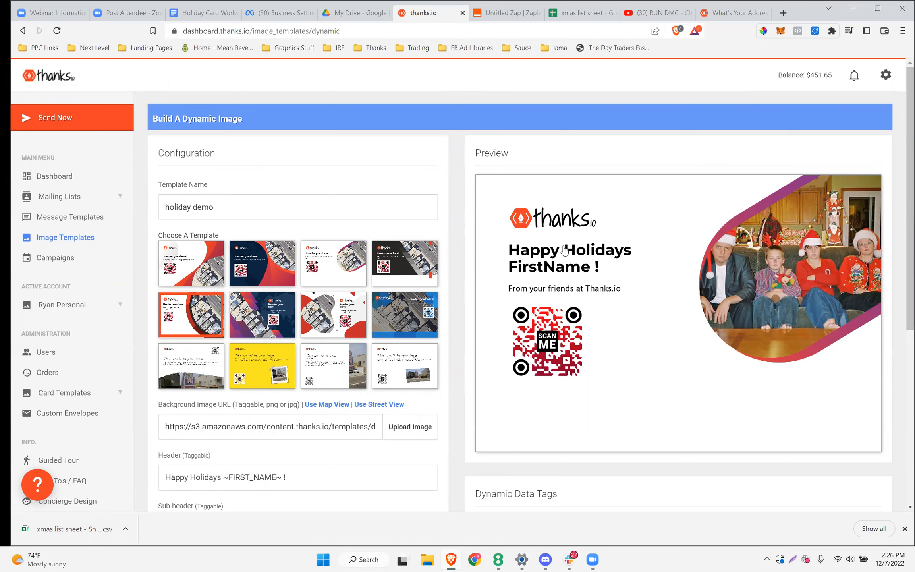
pyautogui.scroll(-5, 565, 250)
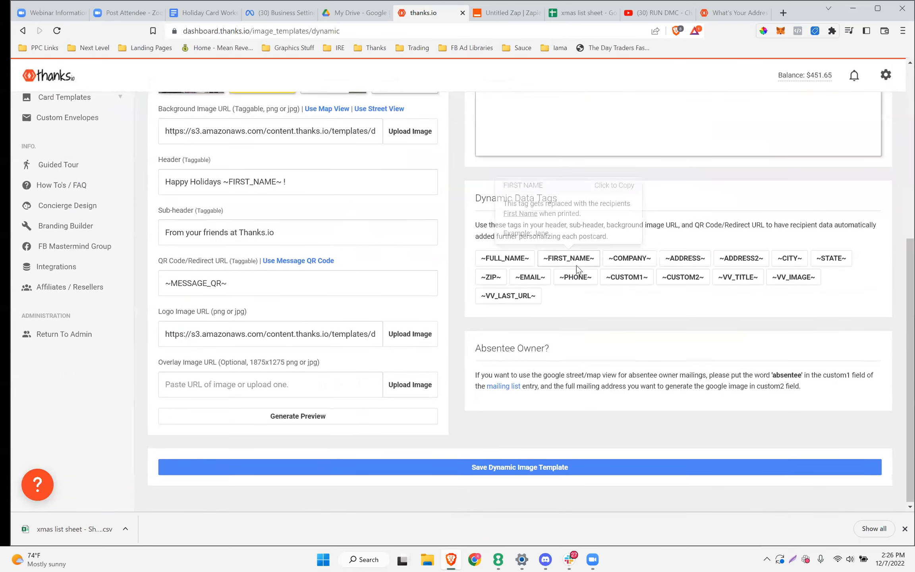
pyautogui.click(499, 469)
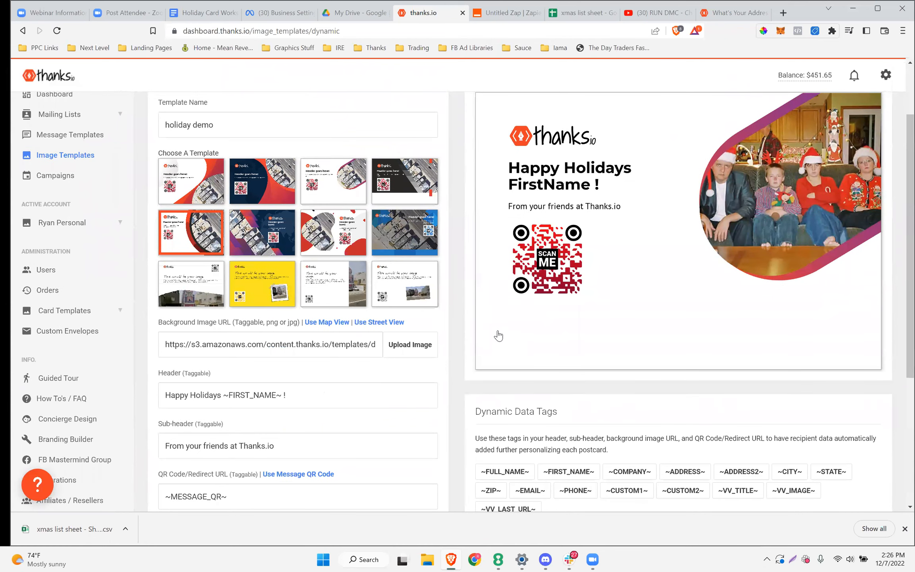
pyautogui.scroll(3, 452, 306)
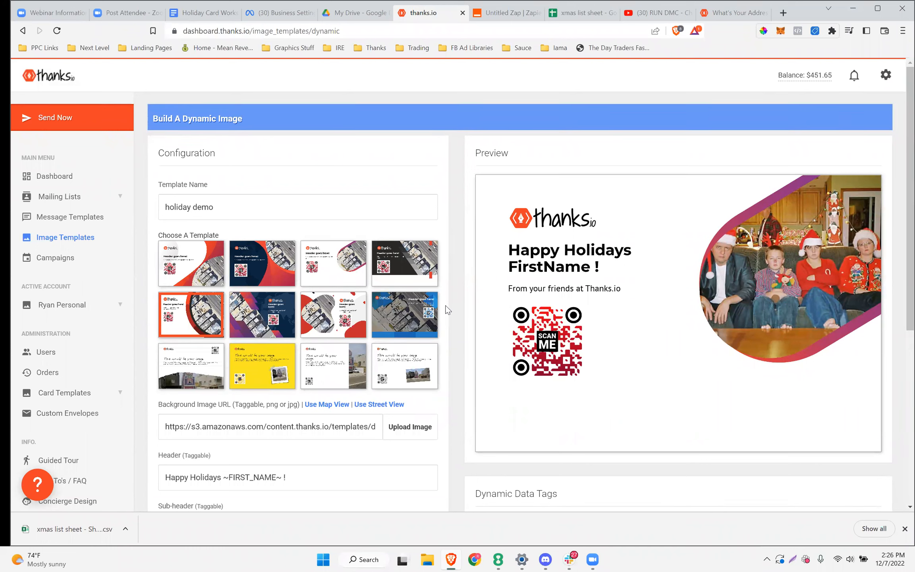
pyautogui.scroll(-3, 191, 383)
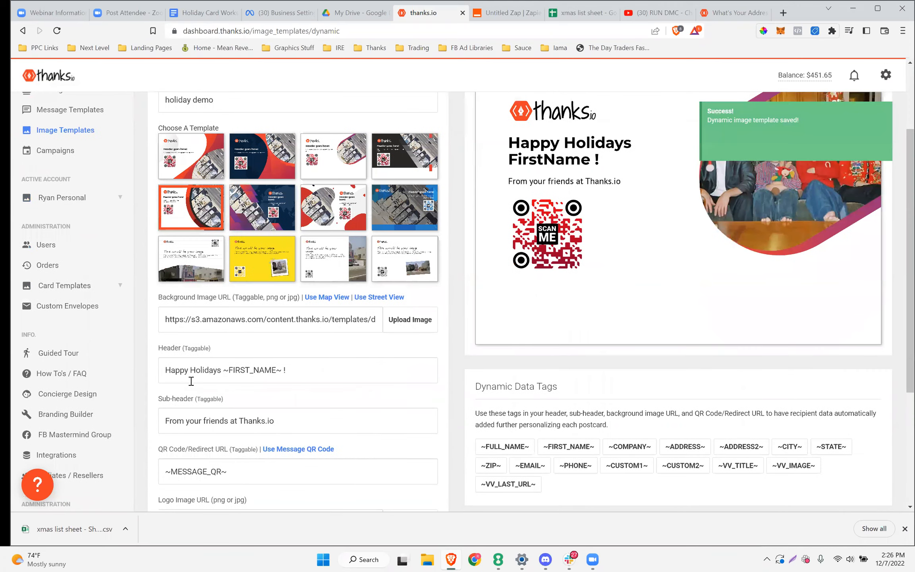
# Append 'Scan to see Shane singing Jingle Bells now.' to the end of the sub-header
pyautogui.click(276, 421)
pyautogui.write('S')
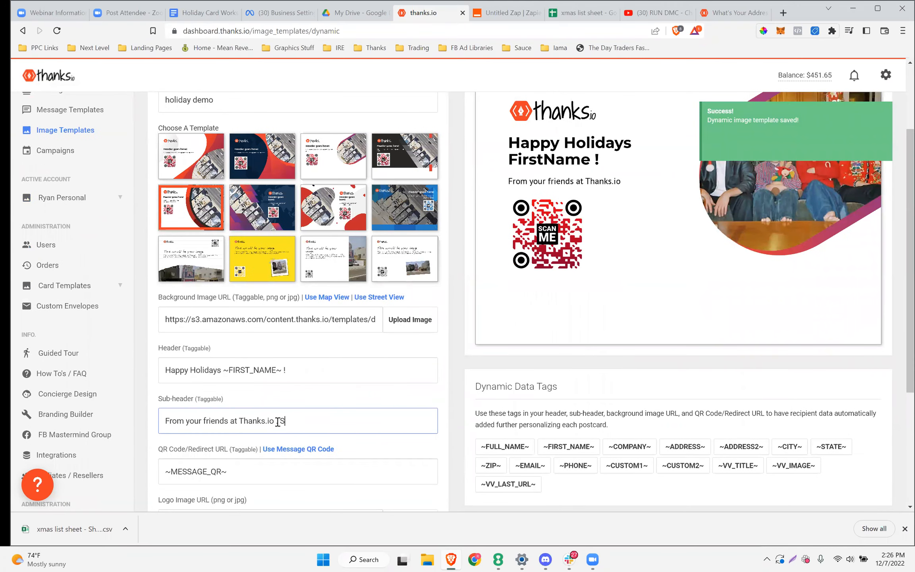
pyautogui.write('can to see S')
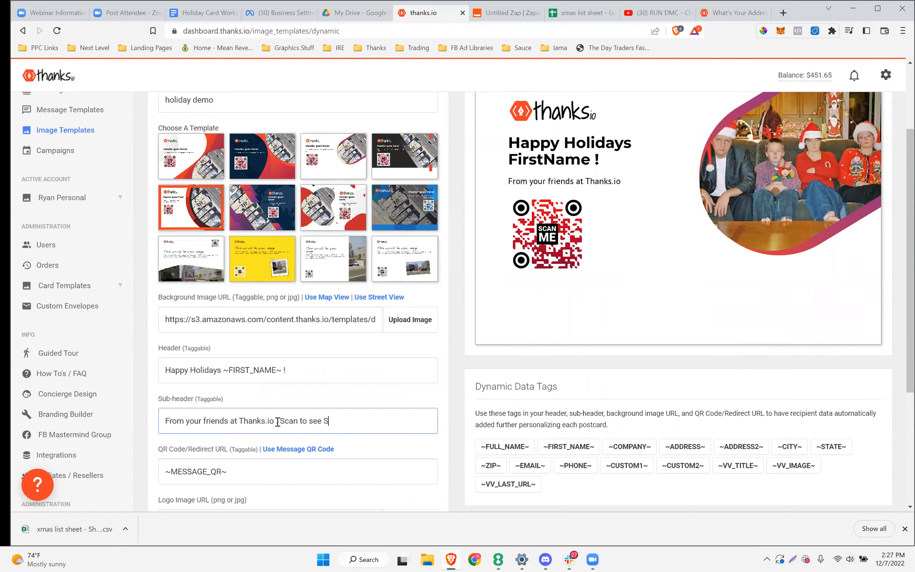
pyautogui.write('hane singing Jingle Bells now.')
pyautogui.scroll(-5, 278, 422)
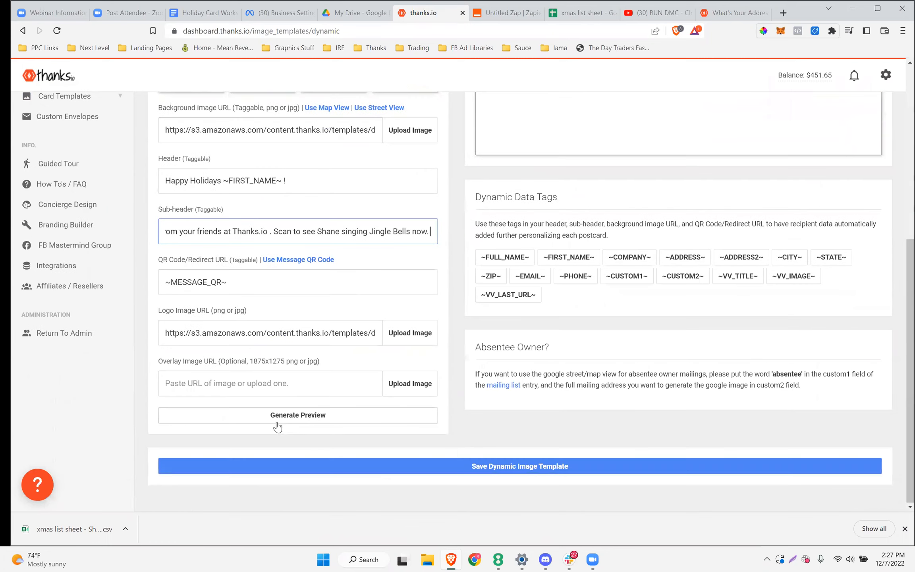
# Reword the addition to 'Scan to claim your Holiday Coupon now!' and view the message QR tag's explanation
pyautogui.moveTo(292, 231); pyautogui.dragTo(437, 220)
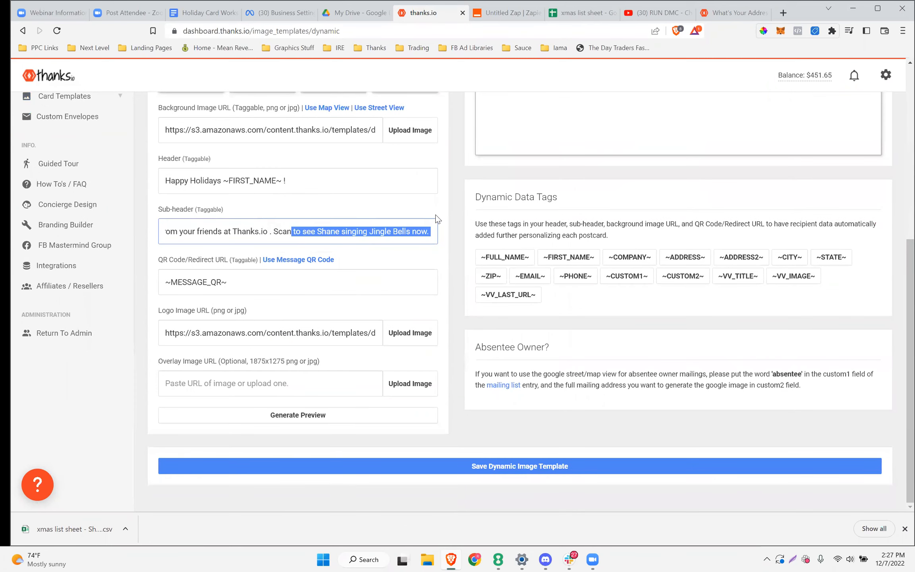
pyautogui.write('to ')
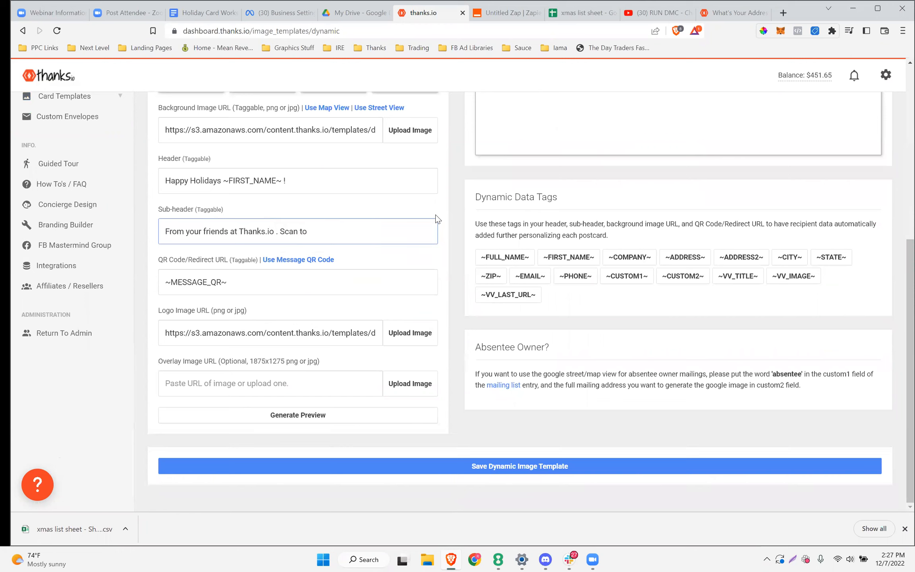
pyautogui.write('get')
pyautogui.press('BackSpace')
pyautogui.press('BackSpace')
pyautogui.press('BackSpace')
pyautogui.write('claim your HOliday')
pyautogui.press('BackSpace')
pyautogui.press('BackSpace')
pyautogui.press('BackSpace')
pyautogui.press('BackSpace')
pyautogui.press('BackSpace')
pyautogui.press('BackSpace')
pyautogui.write('oliday Coupon now!')
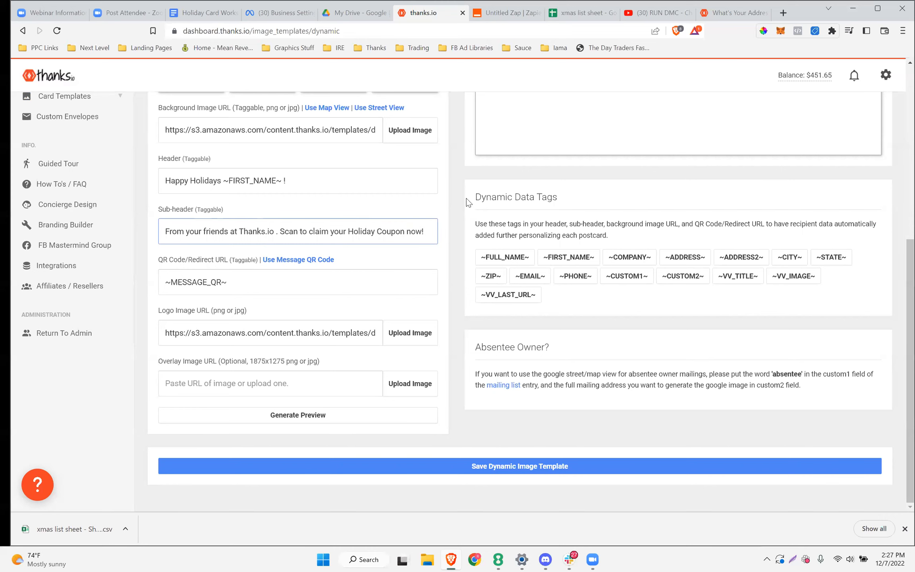
pyautogui.click(370, 177)
pyautogui.scroll(3, 341, 226)
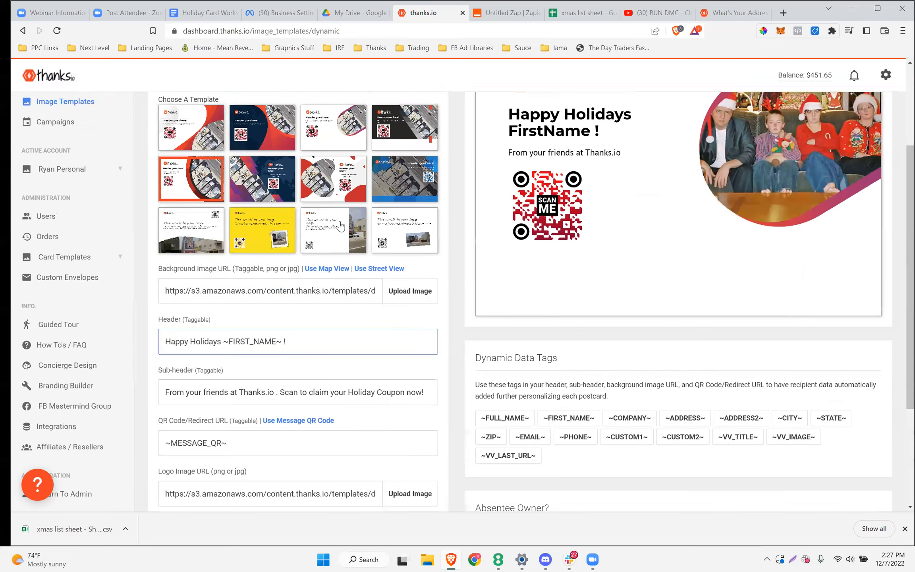
pyautogui.scroll(-3, 296, 302)
pyautogui.click(260, 332)
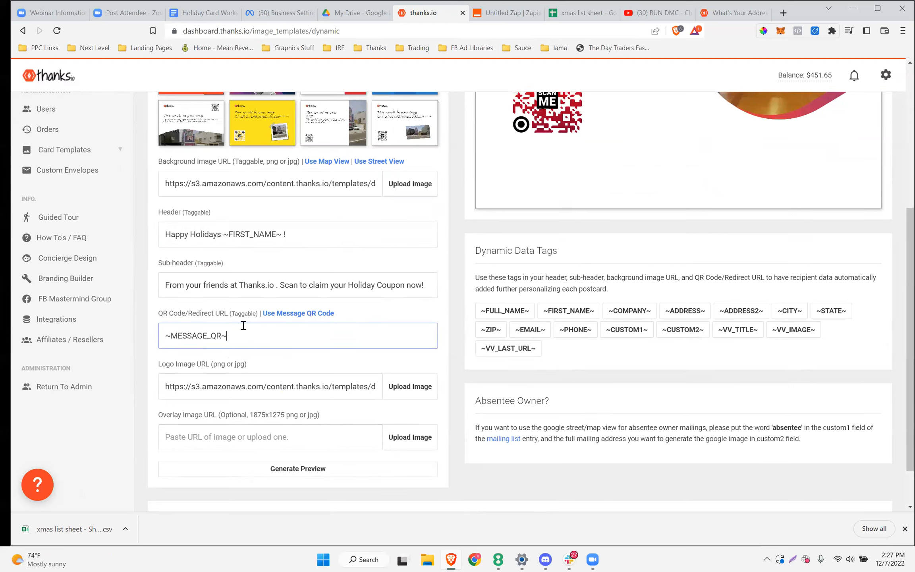
pyautogui.click(279, 314)
pyautogui.moveTo(224, 334); pyautogui.dragTo(140, 332)
pyautogui.write('http://google.com?code=')
pyautogui.press('Left')
pyautogui.write('id')
pyautogui.press('Right')
pyautogui.write('skdjaflkjalkjdl;fkj')
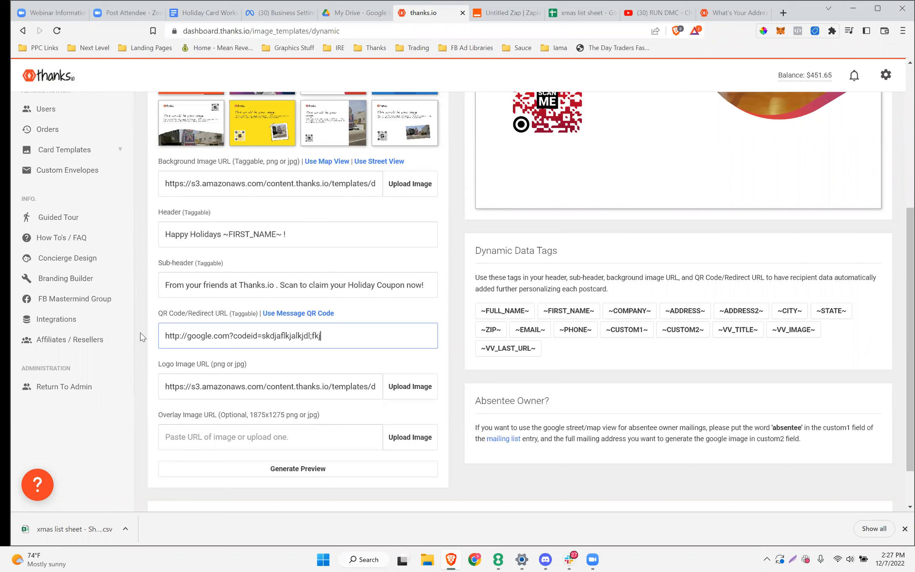
# Swap the sample code for the ~CUSTOM1~ tag, ending the URL with '&'
pyautogui.moveTo(322, 336); pyautogui.dragTo(154, 338)
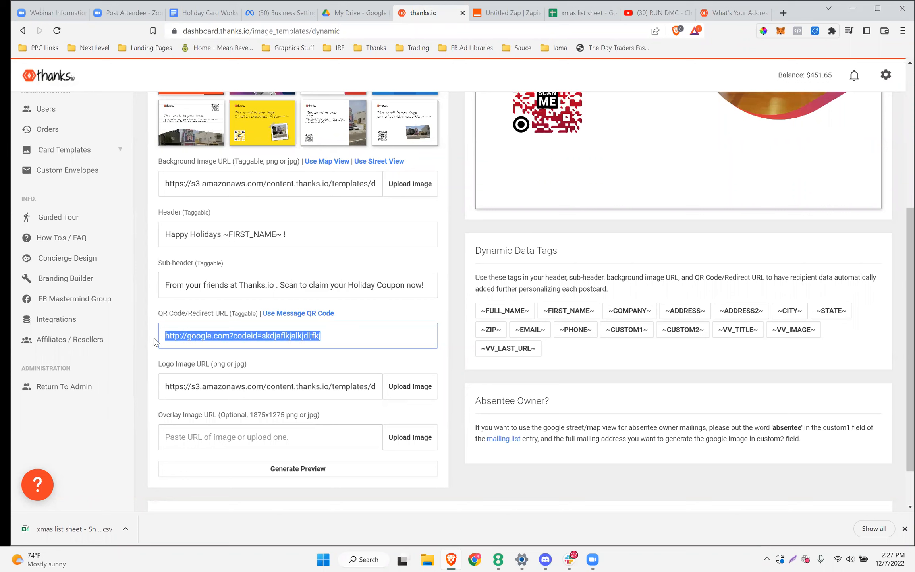
pyautogui.click(319, 336)
pyautogui.write('&name=')
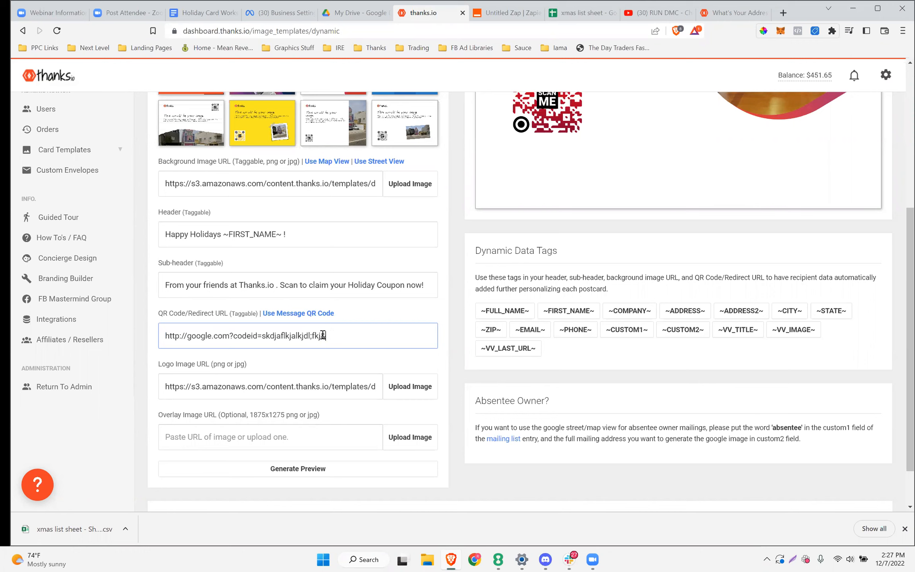
pyautogui.press('BackSpace')
pyautogui.press('BackSpace')
pyautogui.press('BackSpace')
pyautogui.press('BackSpace')
pyautogui.press('BackSpace')
pyautogui.press('BackSpace')
pyautogui.press('BackSpace')
pyautogui.press('BackSpace')
pyautogui.press('BackSpace')
pyautogui.press('BackSpace')
pyautogui.press('BackSpace')
pyautogui.press('BackSpace')
pyautogui.press('BackSpace')
pyautogui.press('BackSpace')
pyautogui.press('BackSpace')
pyautogui.press('BackSpace')
pyautogui.press('BackSpace')
pyautogui.press('BackSpace')
pyautogui.press('BackSpace')
pyautogui.press('BackSpace')
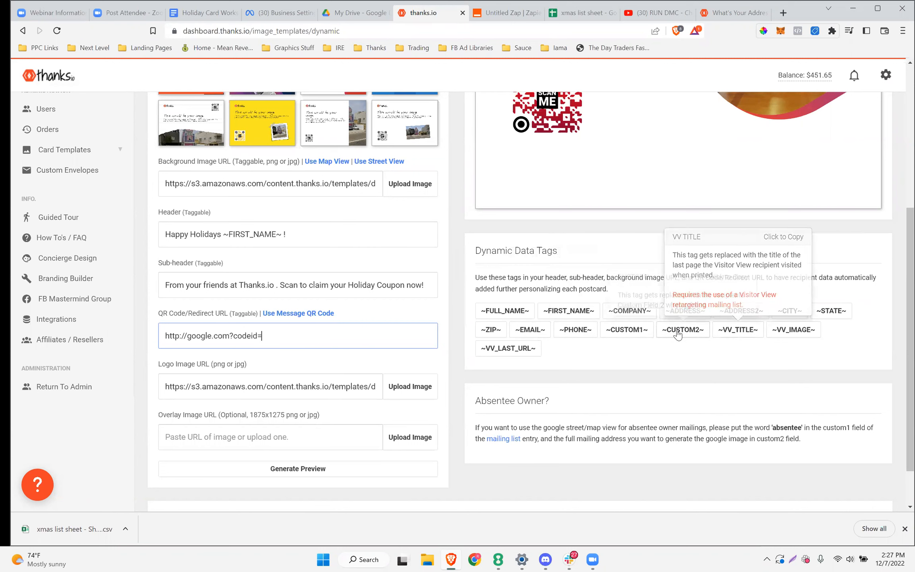
pyautogui.click(631, 330)
pyautogui.click(345, 339)
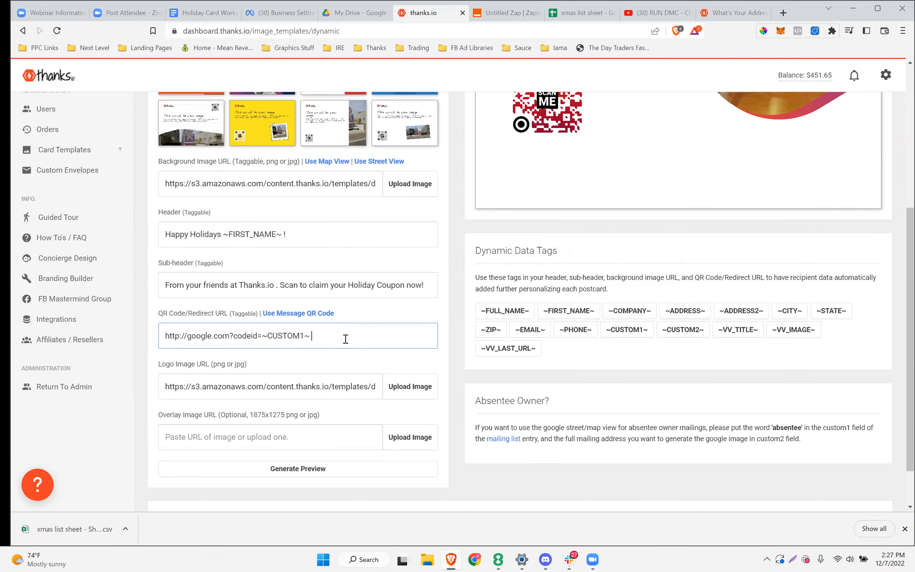
pyautogui.write('&')
pyautogui.scroll(2, 346, 339)
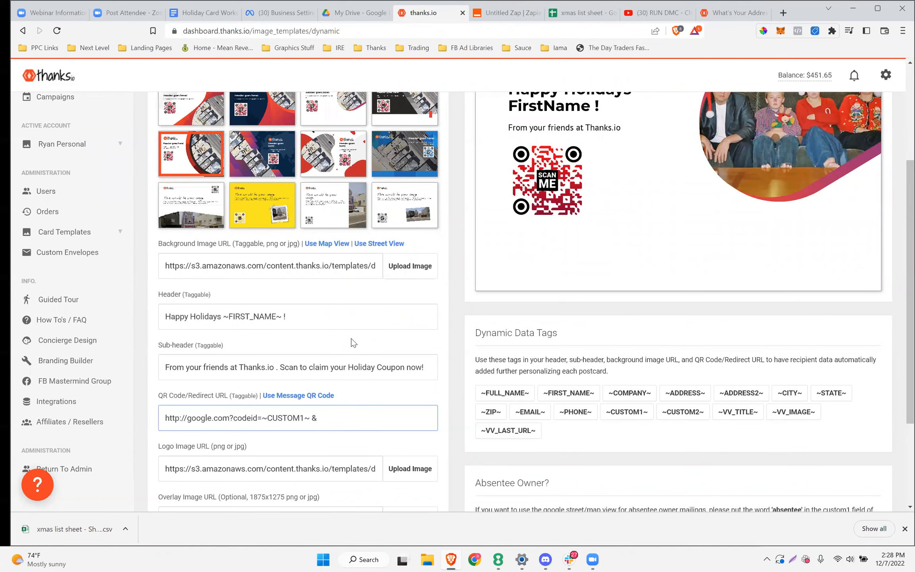
# Review the dynamic image form and preview, then go to the Message Templates list
pyautogui.scroll(3, 392, 298)
pyautogui.scroll(-2, 353, 292)
pyautogui.scroll(3, 352, 294)
pyautogui.scroll(-6, 534, 297)
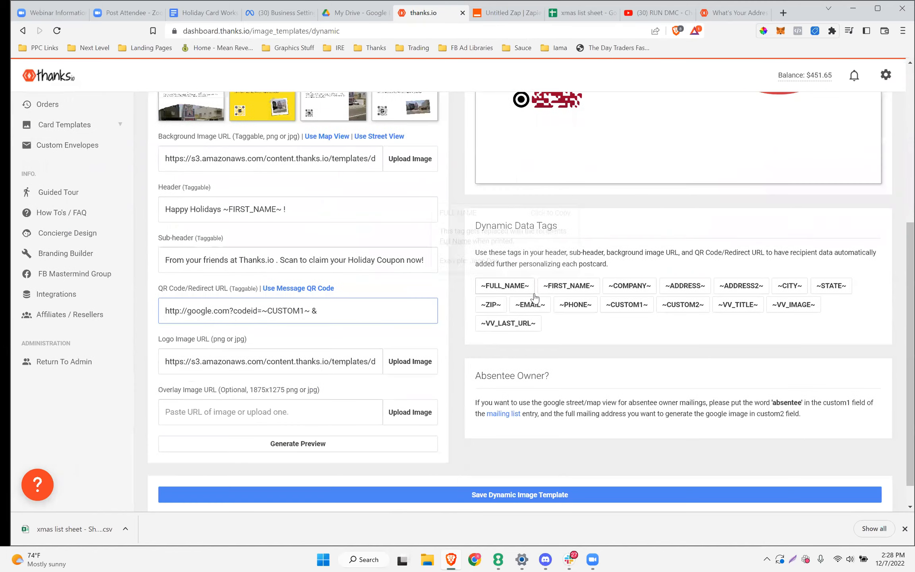
pyautogui.scroll(-1, 534, 297)
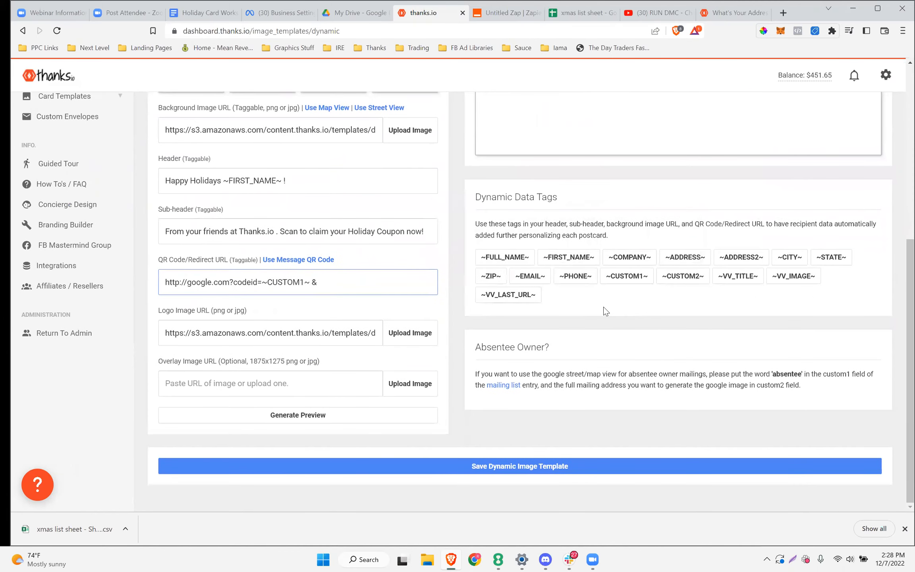
pyautogui.scroll(8, 604, 310)
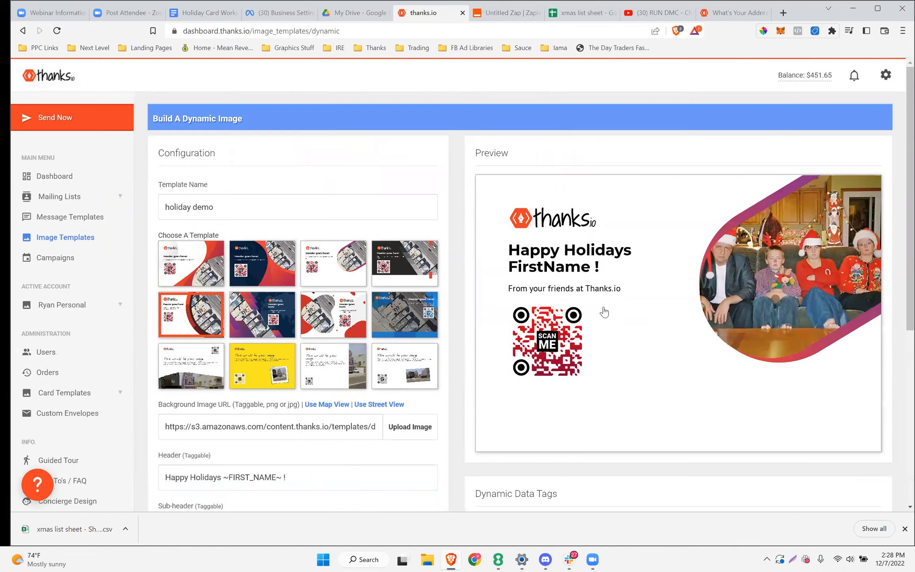
pyautogui.scroll(-5, 603, 308)
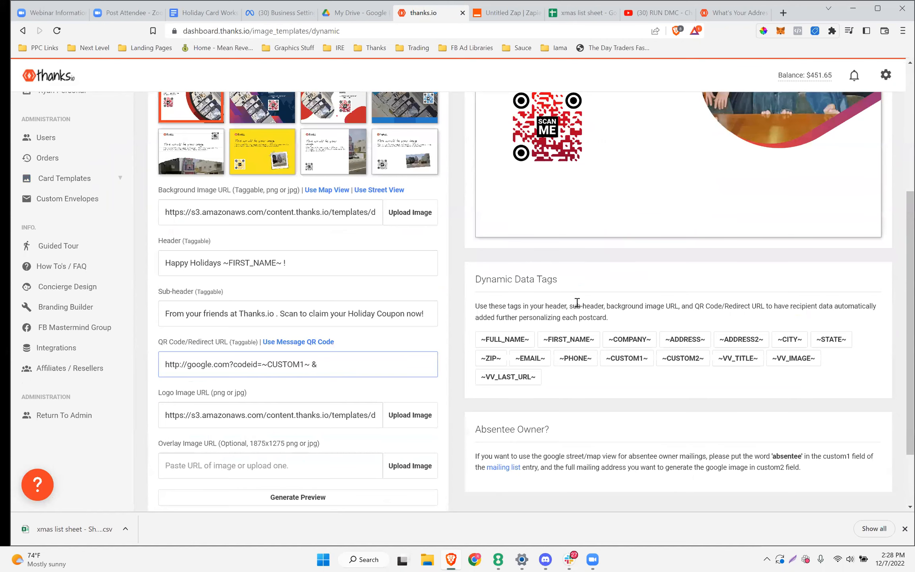
pyautogui.scroll(-3, 521, 207)
pyautogui.scroll(6, 522, 211)
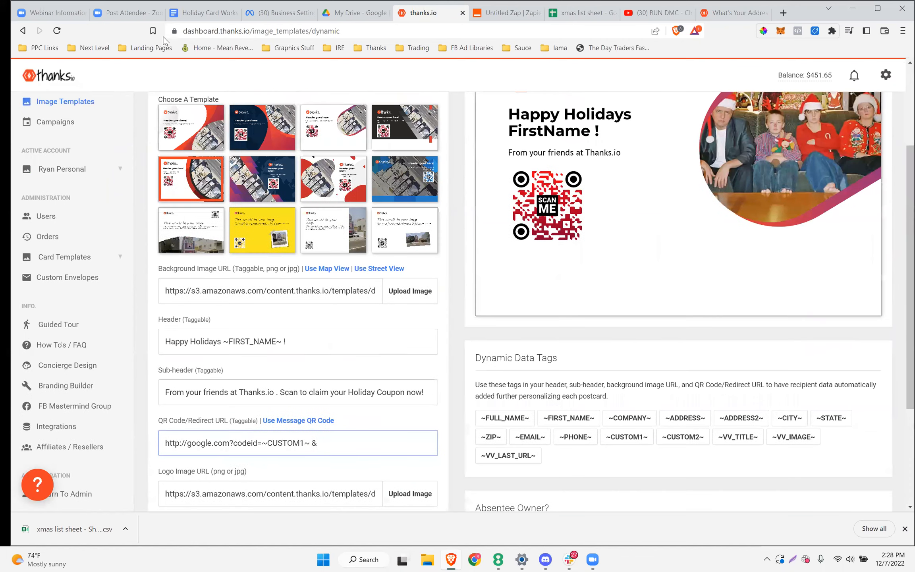
pyautogui.scroll(5, 556, 198)
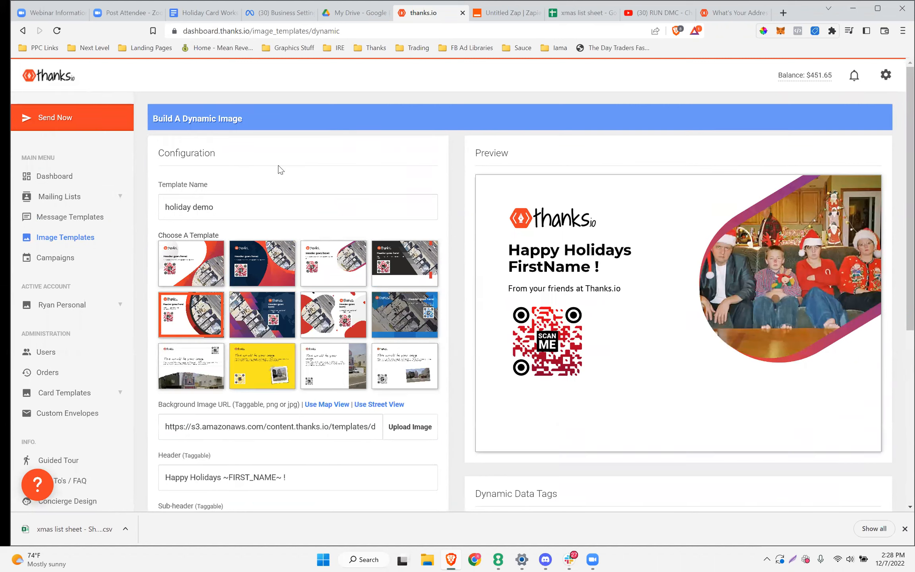
pyautogui.scroll(-1, 575, 318)
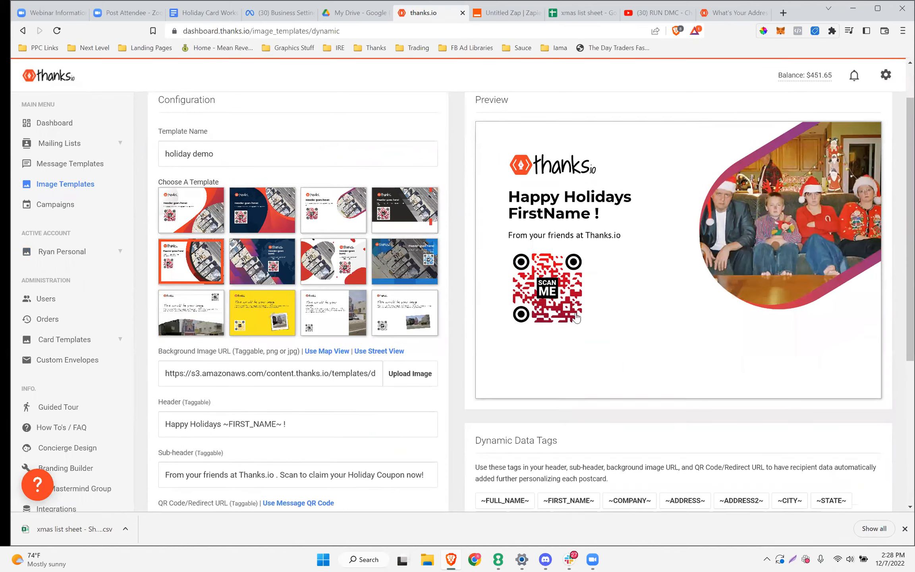
pyautogui.scroll(1, 575, 318)
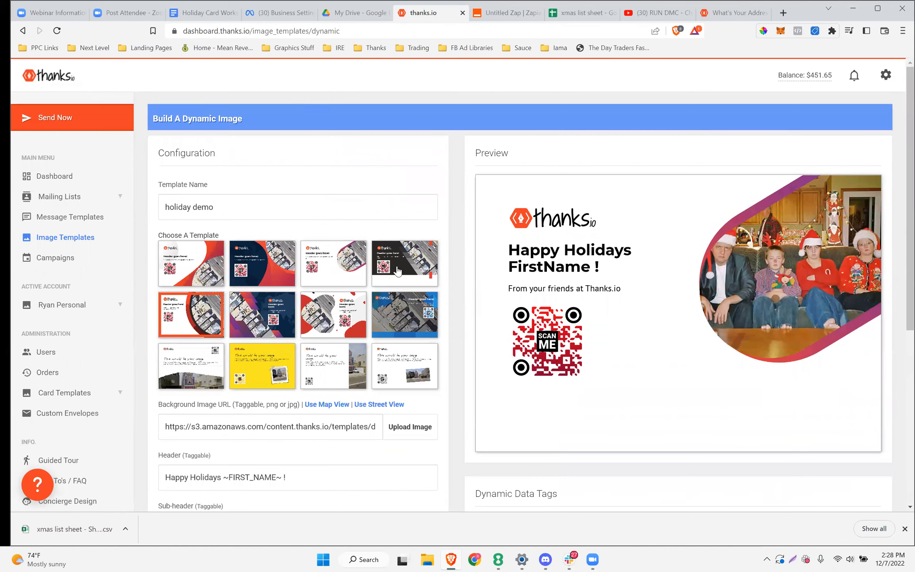
pyautogui.click(74, 218)
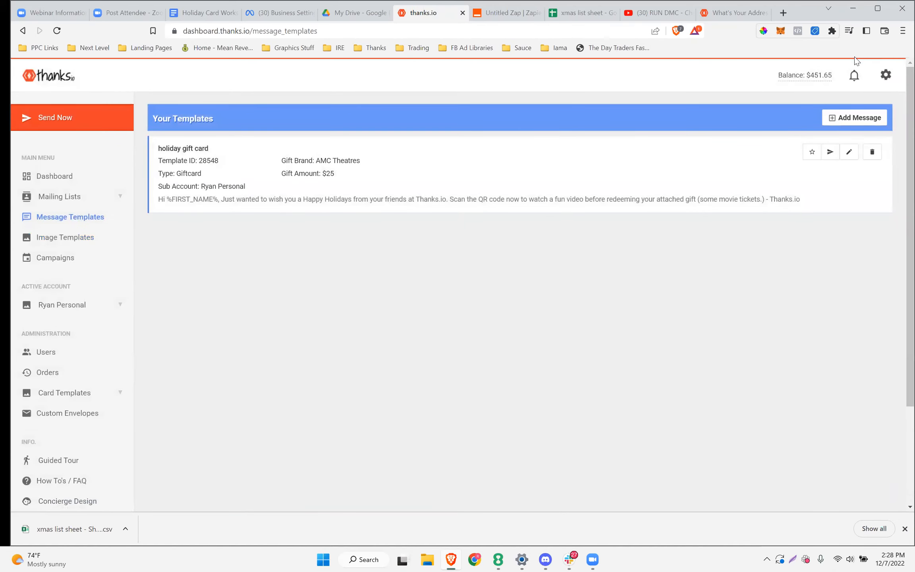
# Start a new message template named 'message' with the QR code URL 'qr ul'
pyautogui.click(852, 119)
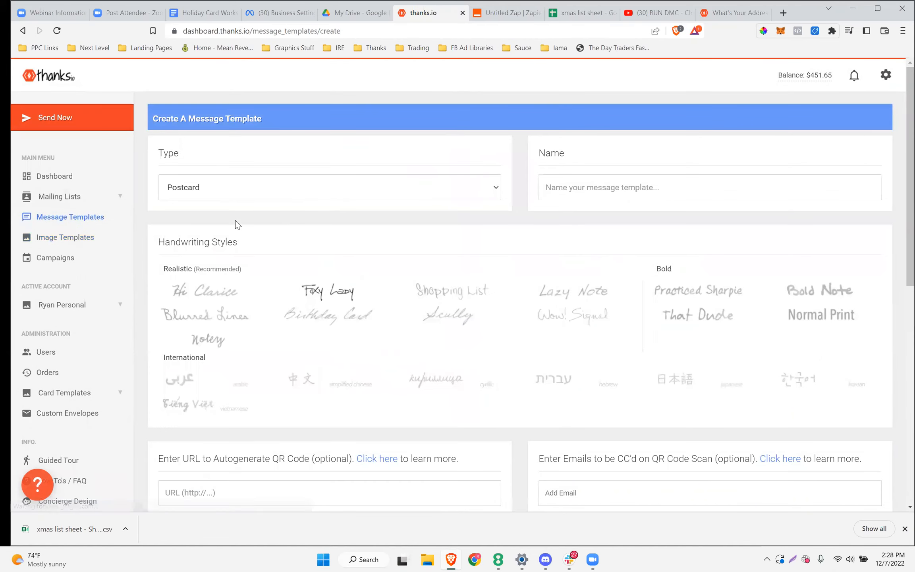
pyautogui.click(596, 179)
pyautogui.write('message')
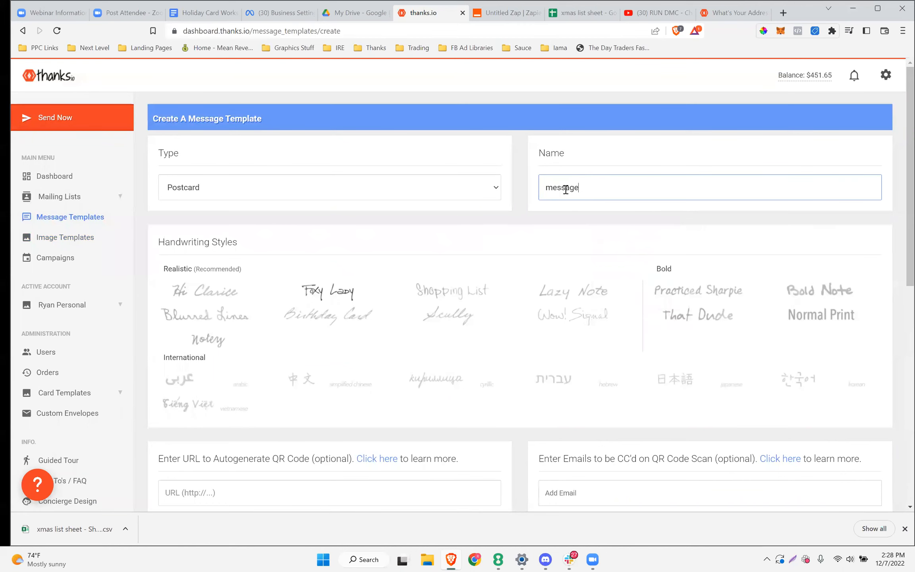
pyautogui.scroll(-5, 224, 278)
pyautogui.click(232, 281)
pyautogui.write('qr ul')
pyautogui.scroll(-4, 107, 284)
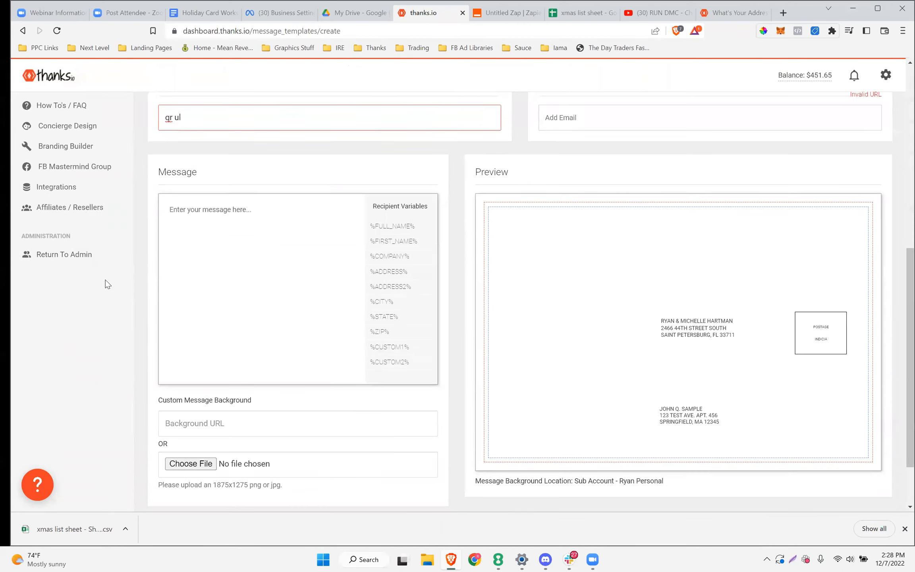
# Enter 'Back side of message' as the message text, save the template, and return to the workshop notes
pyautogui.click(255, 244)
pyautogui.write('Back side of  message')
pyautogui.scroll(-2, 229, 319)
pyautogui.click(481, 465)
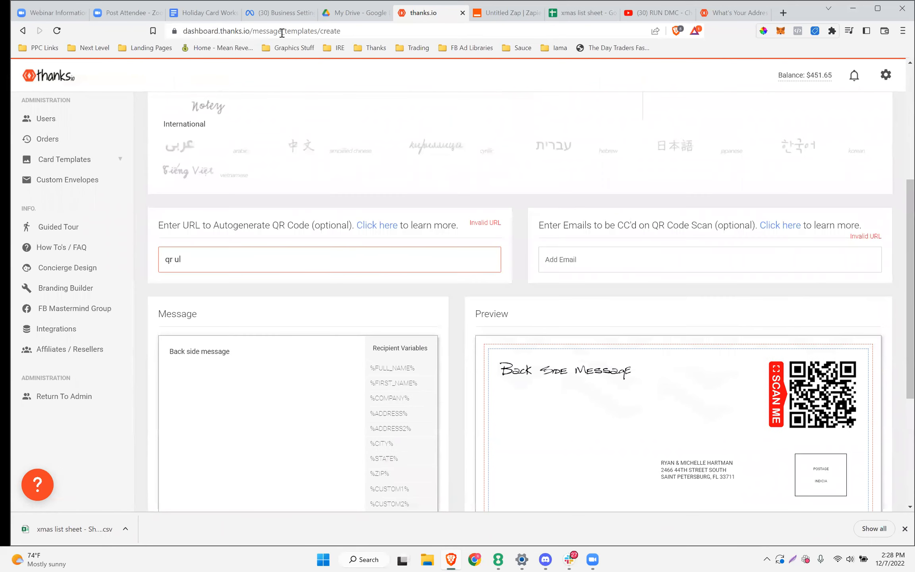
pyautogui.click(176, 15)
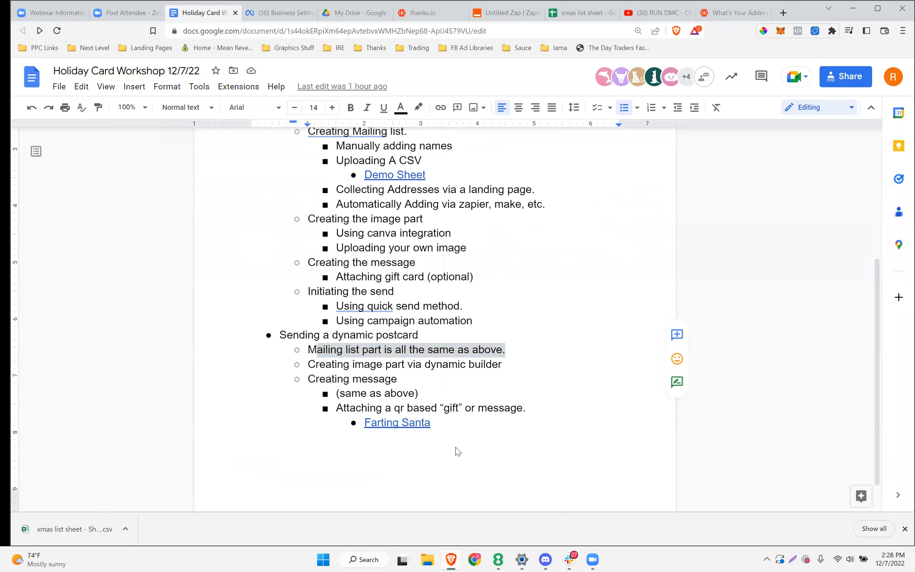
pyautogui.scroll(-1, 459, 247)
pyautogui.scroll(4, 460, 247)
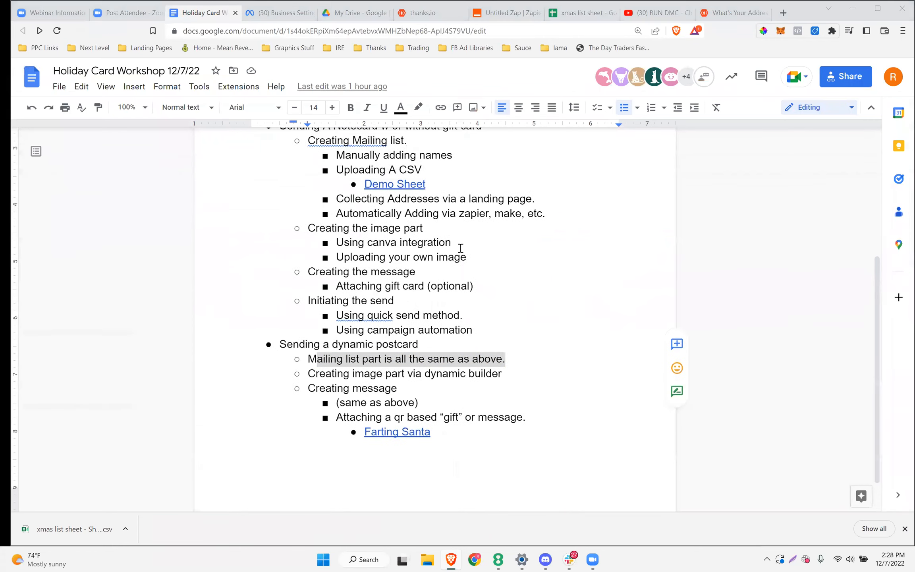
pyautogui.scroll(-3, 459, 247)
pyautogui.scroll(2, 459, 247)
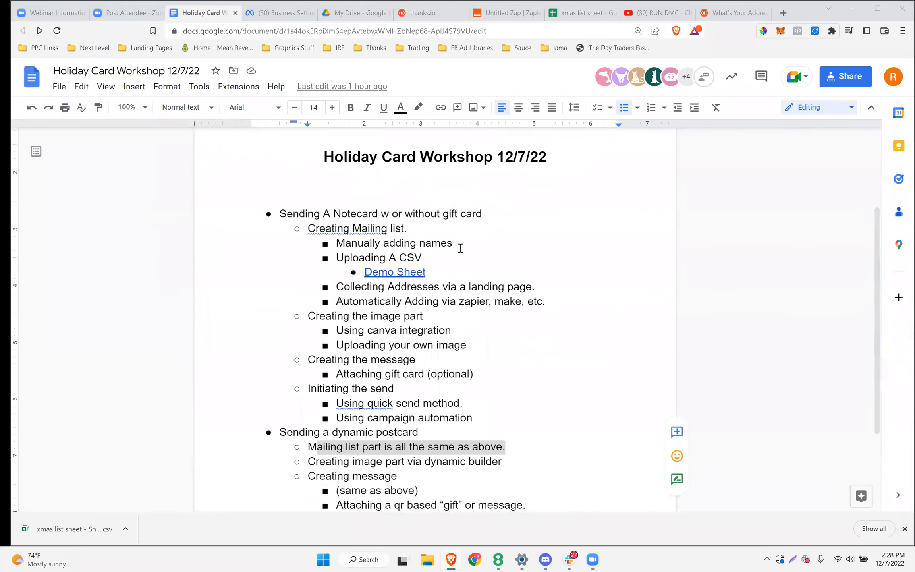
pyautogui.scroll(-3, 460, 247)
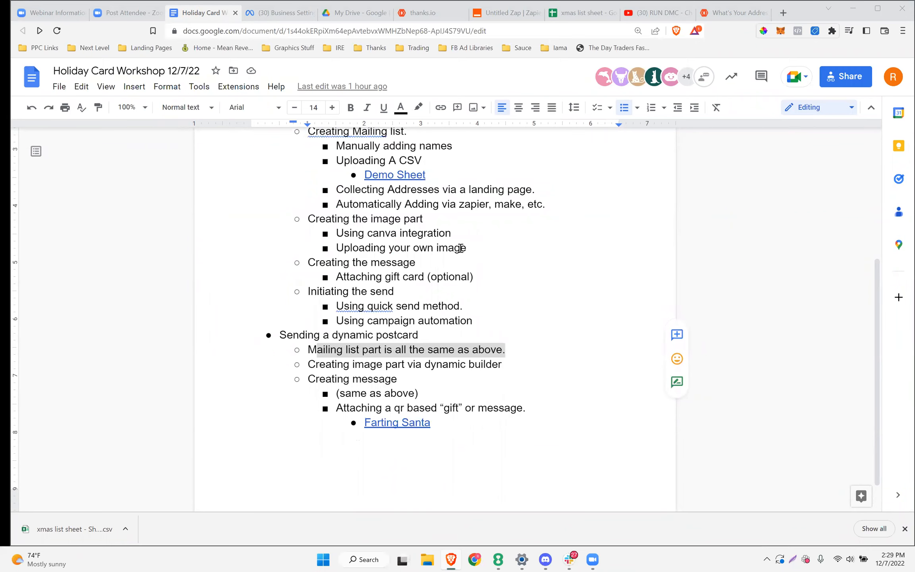
pyautogui.scroll(3, 460, 248)
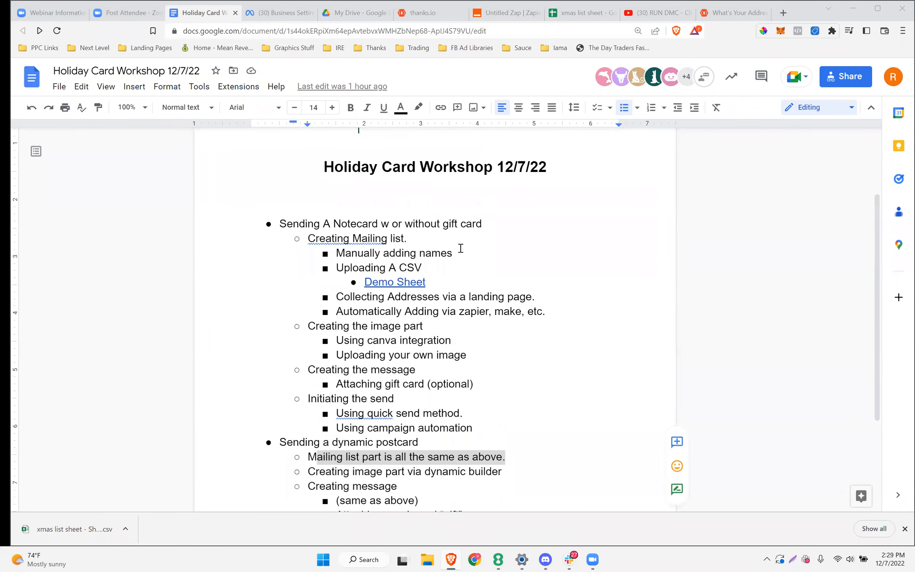
pyautogui.scroll(-1, 461, 248)
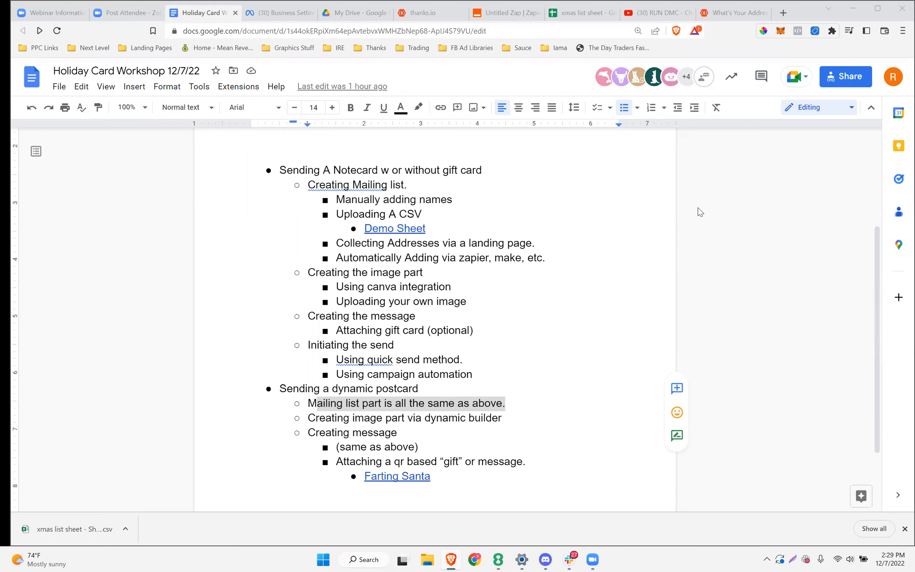
# Return to the thanks.io message template page
pyautogui.click(421, 14)
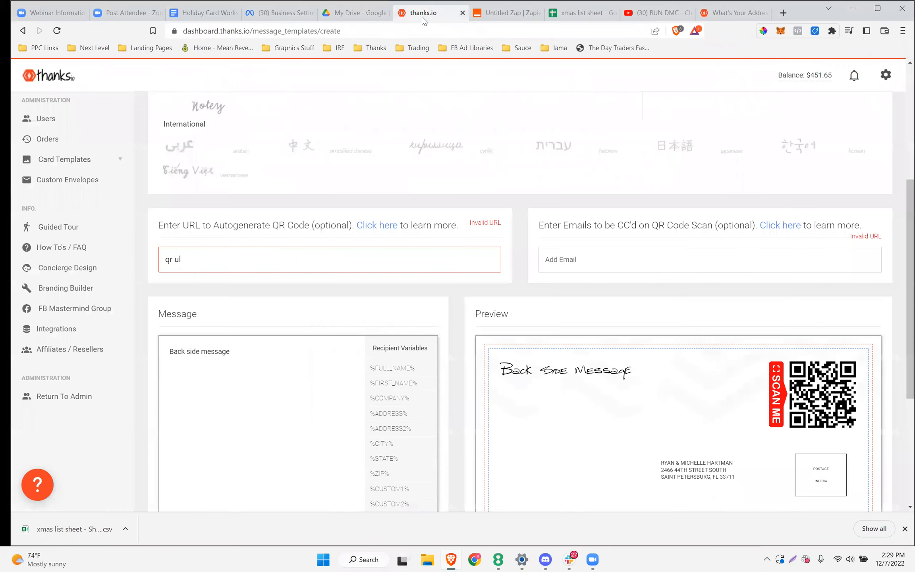
pyautogui.scroll(-3, 288, 312)
pyautogui.scroll(3, 278, 305)
pyautogui.scroll(-4, 349, 369)
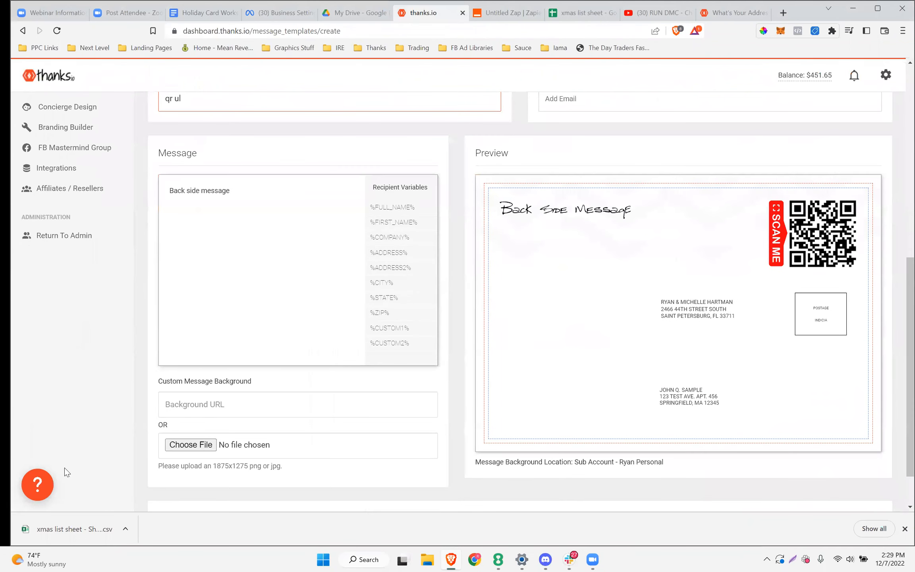
# Look at the help widget's Contact us page, then close it and scroll back up the form
pyautogui.click(37, 484)
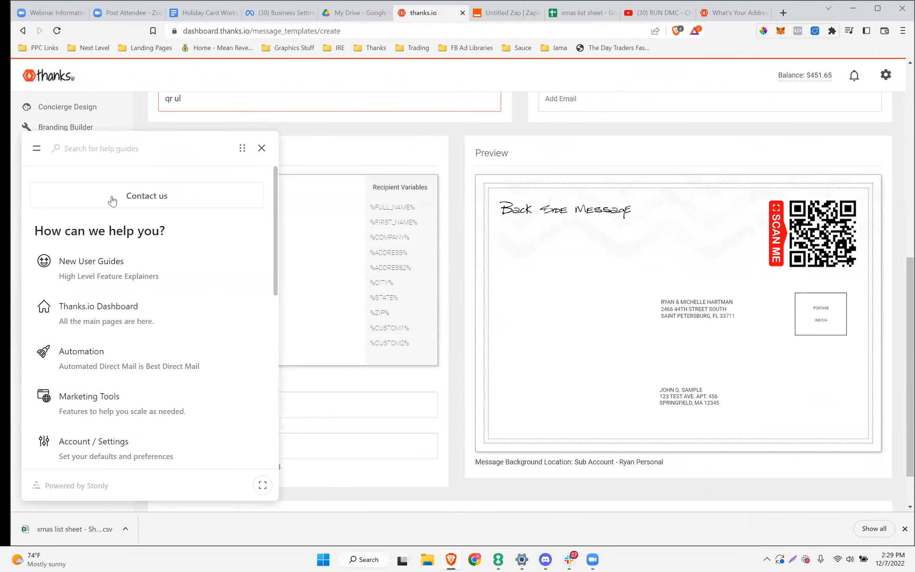
pyautogui.click(135, 198)
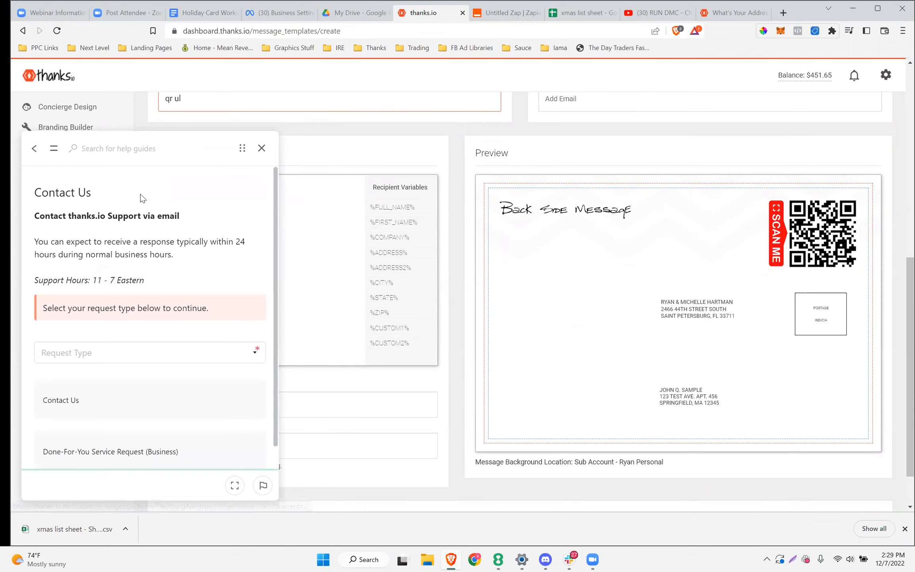
pyautogui.scroll(-1, 102, 330)
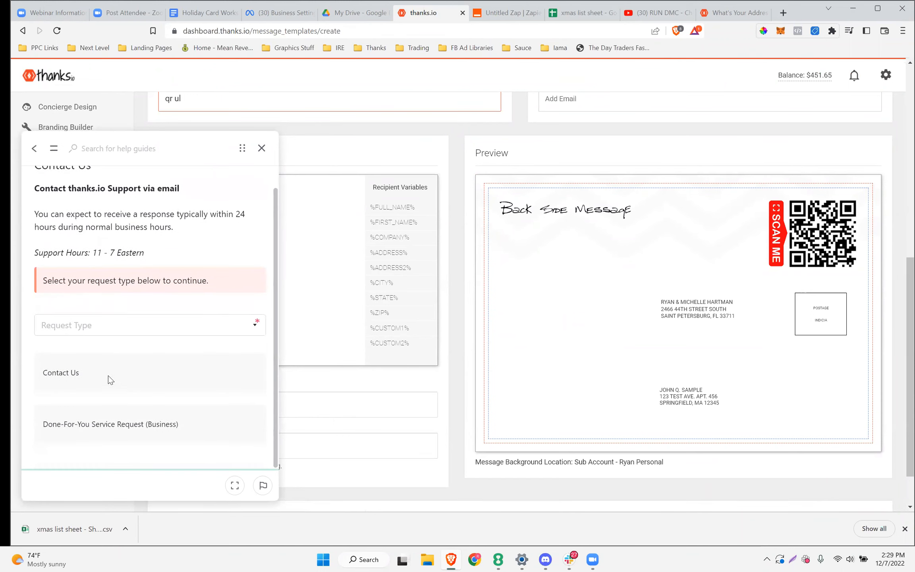
pyautogui.scroll(3, 109, 385)
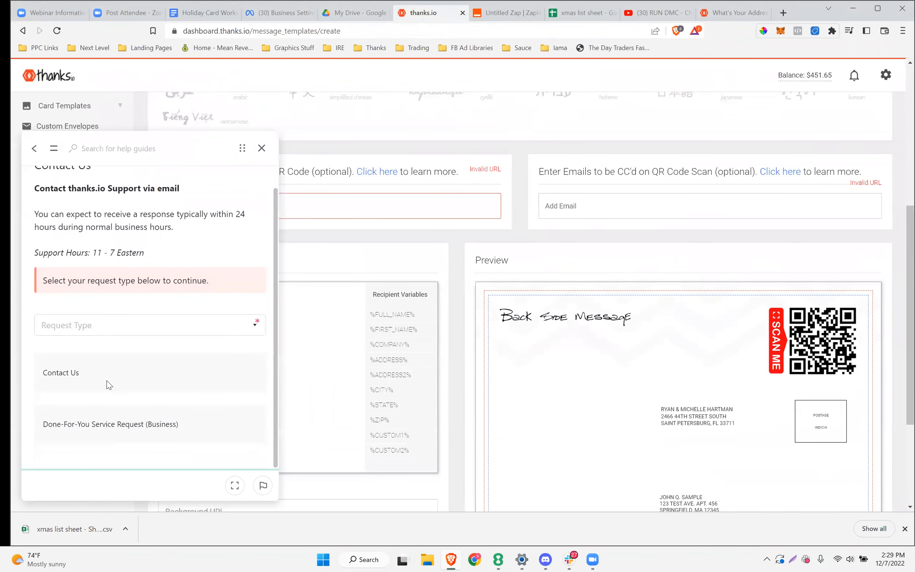
pyautogui.scroll(-3, 108, 384)
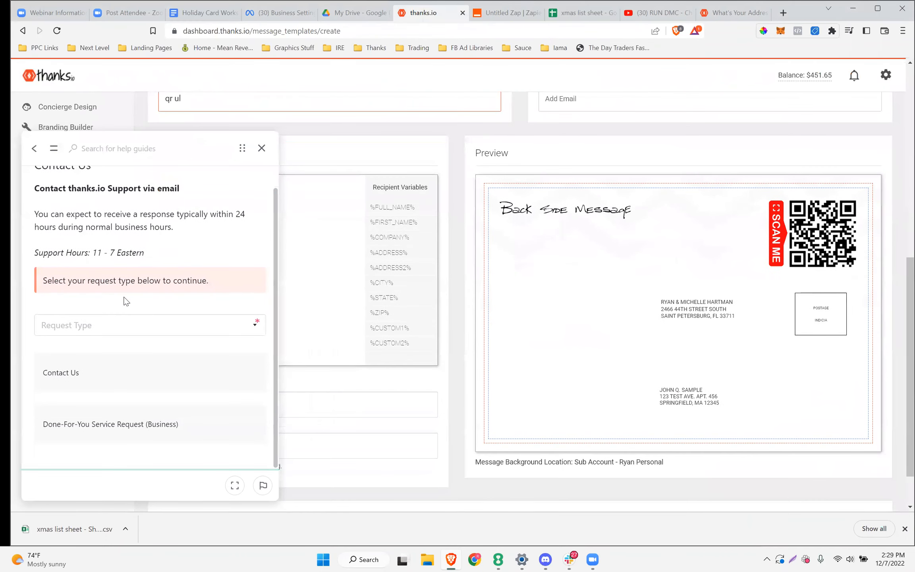
pyautogui.click(261, 148)
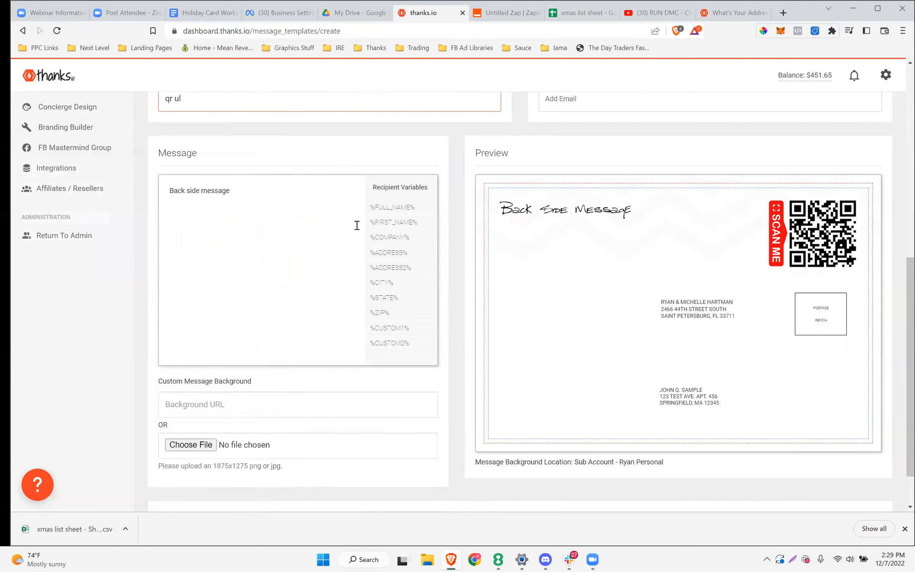
pyautogui.scroll(2, 222, 266)
pyautogui.scroll(1, 204, 267)
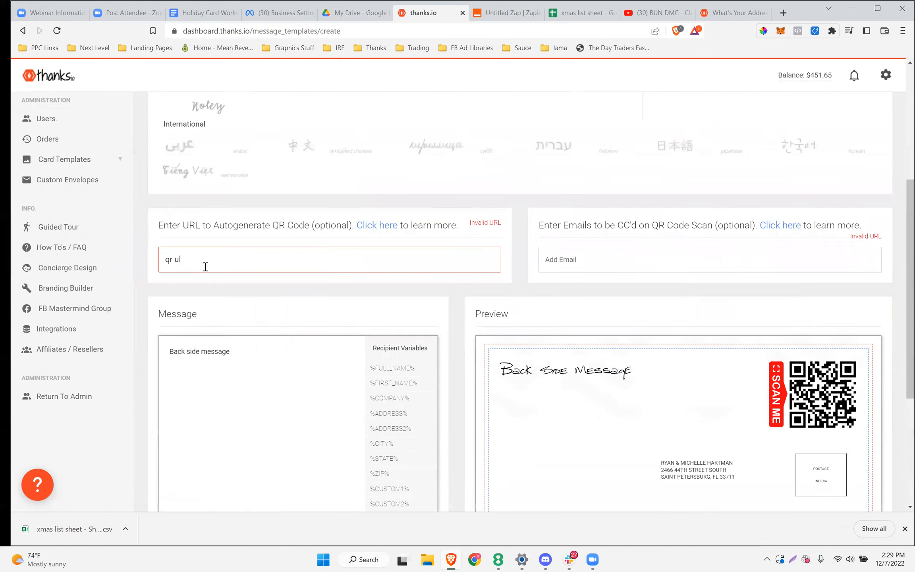
pyautogui.scroll(5, 206, 266)
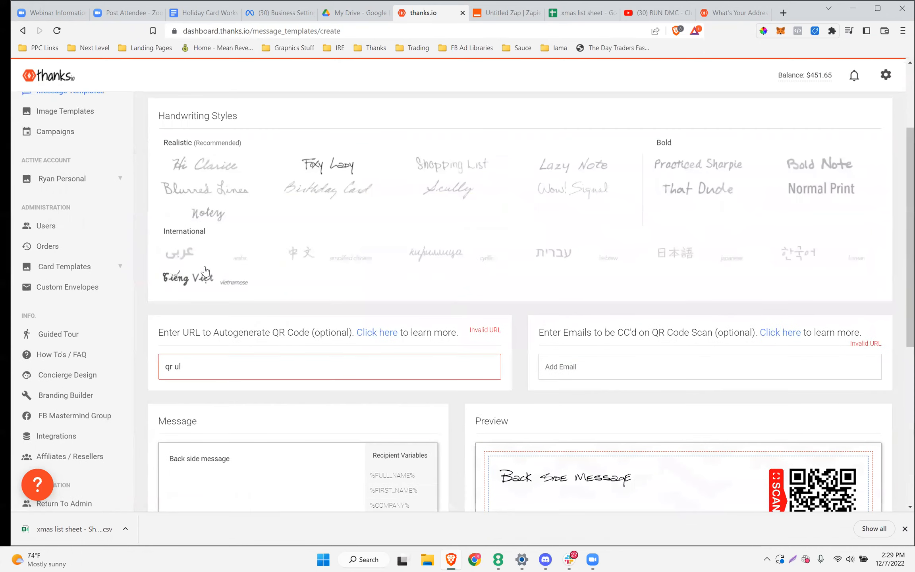
# Create a manually entered mailing list named 'manual'
pyautogui.click(71, 205)
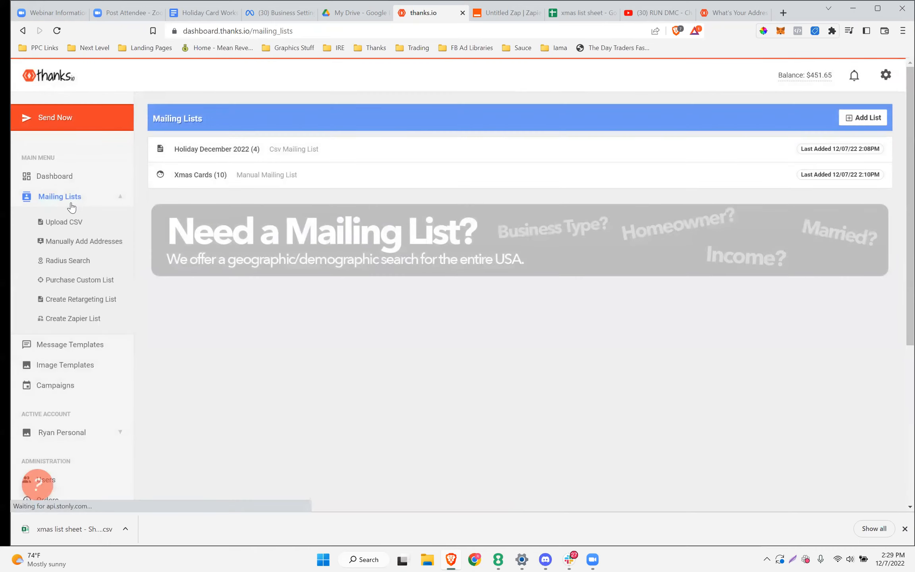
pyautogui.click(854, 120)
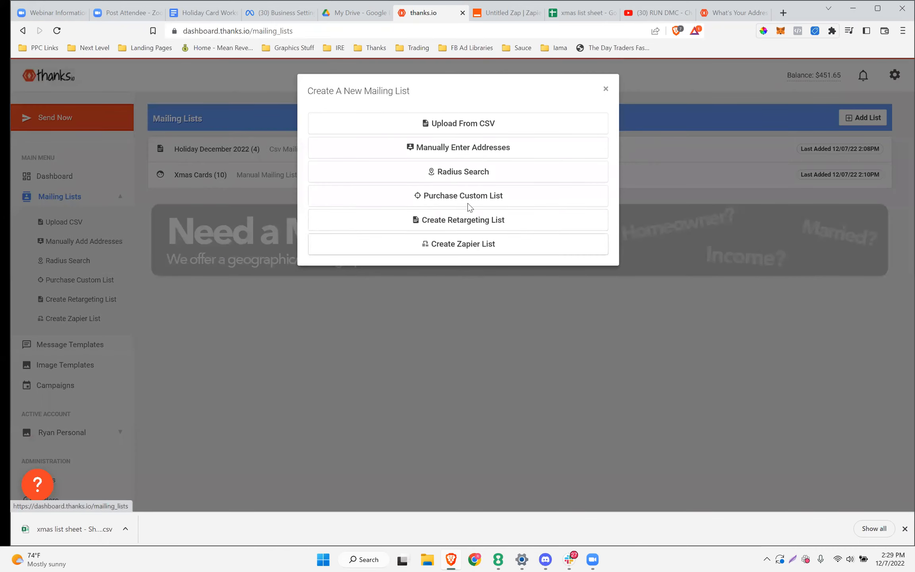
pyautogui.click(454, 155)
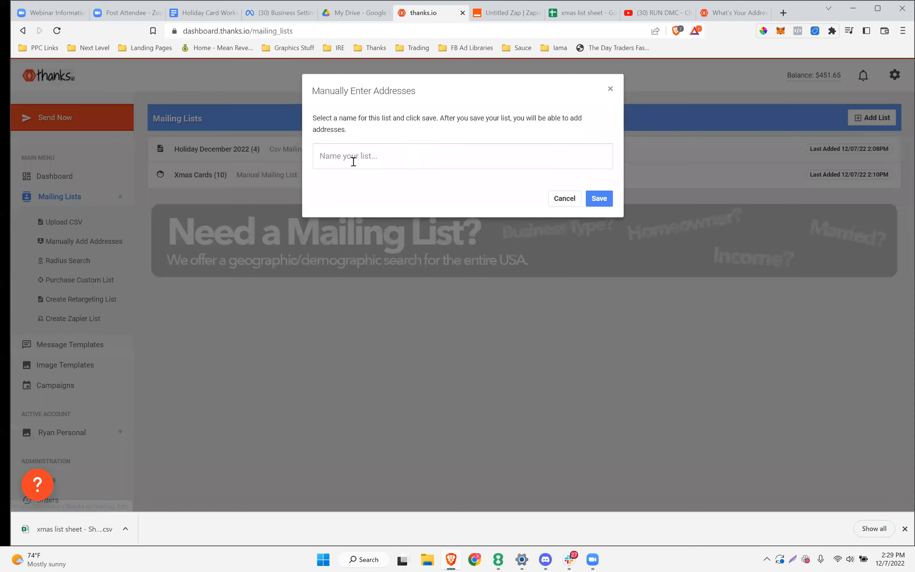
pyautogui.click(354, 163)
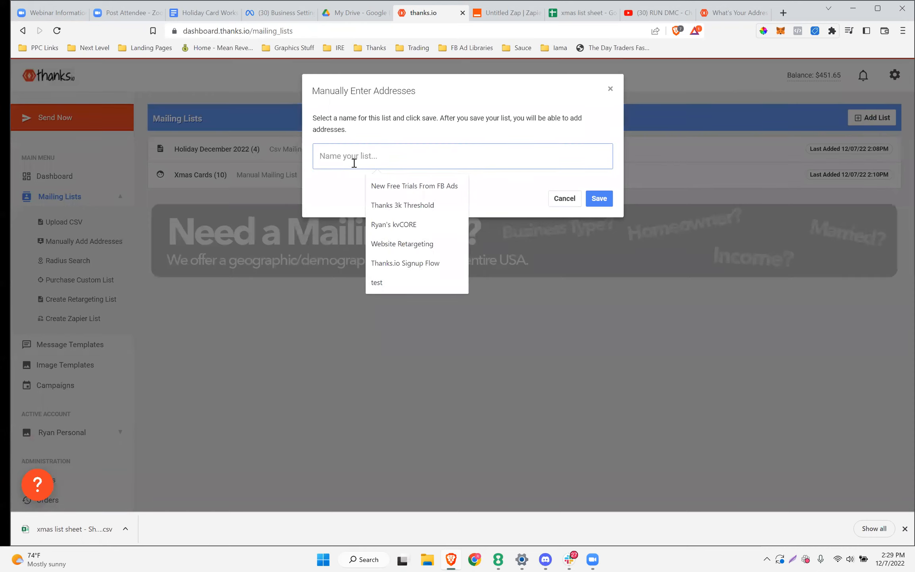
pyautogui.write('manual')
pyautogui.click(599, 198)
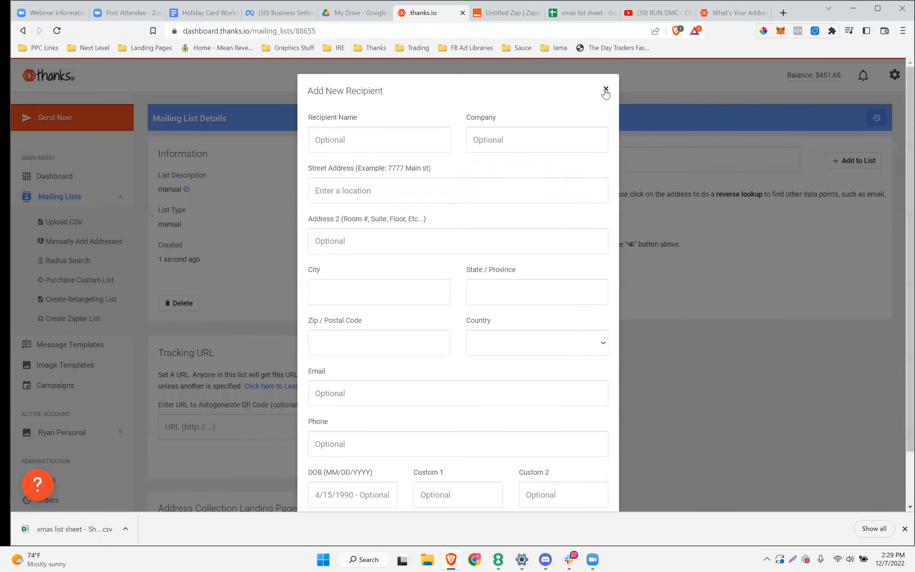
# Dismiss the Add New Recipient form and review the empty list's details page
pyautogui.click(606, 89)
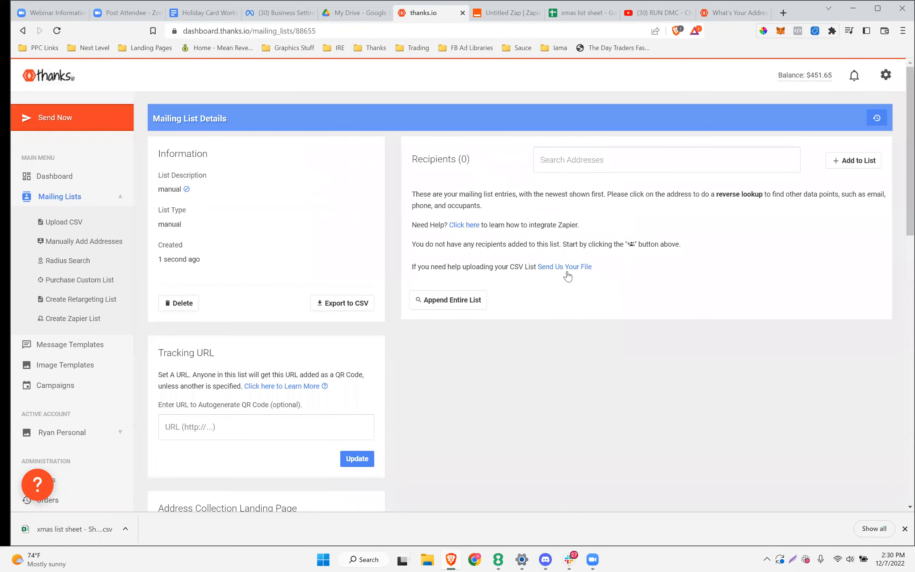
pyautogui.moveTo(592, 267); pyautogui.dragTo(410, 265)
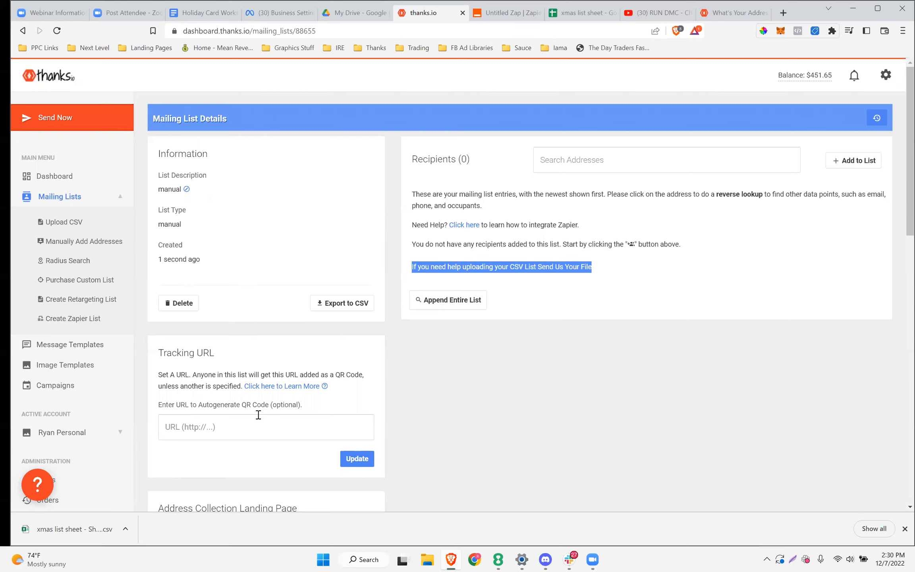
pyautogui.scroll(-3, 525, 187)
pyautogui.scroll(-10, 544, 234)
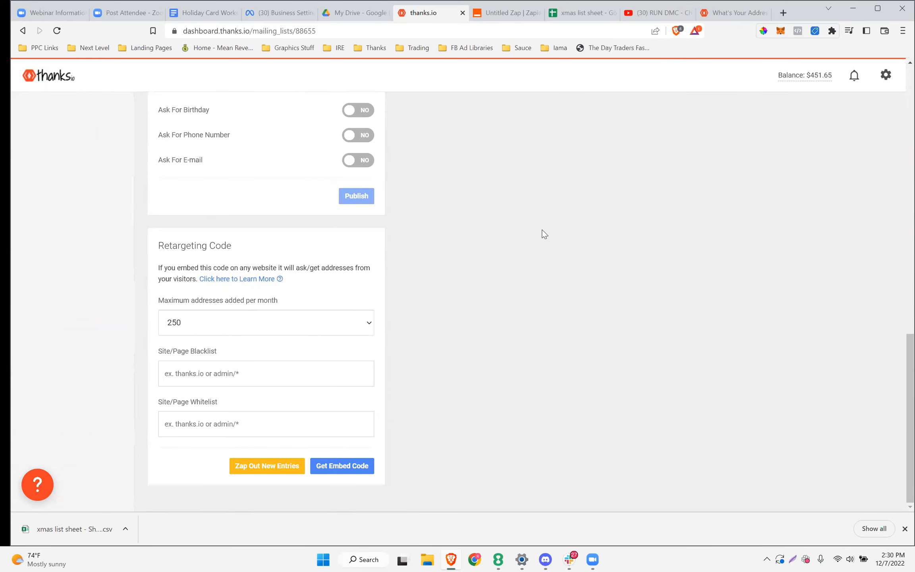
pyautogui.scroll(15, 542, 233)
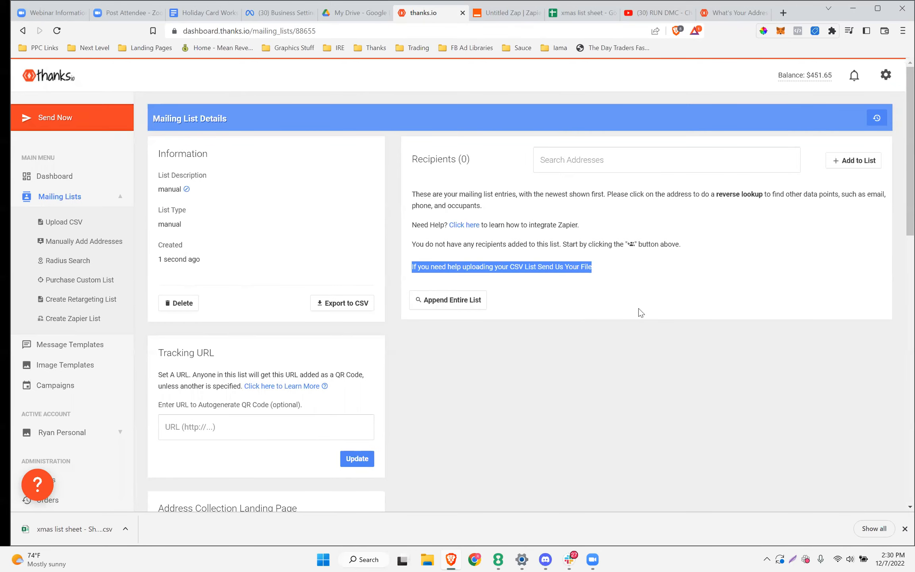